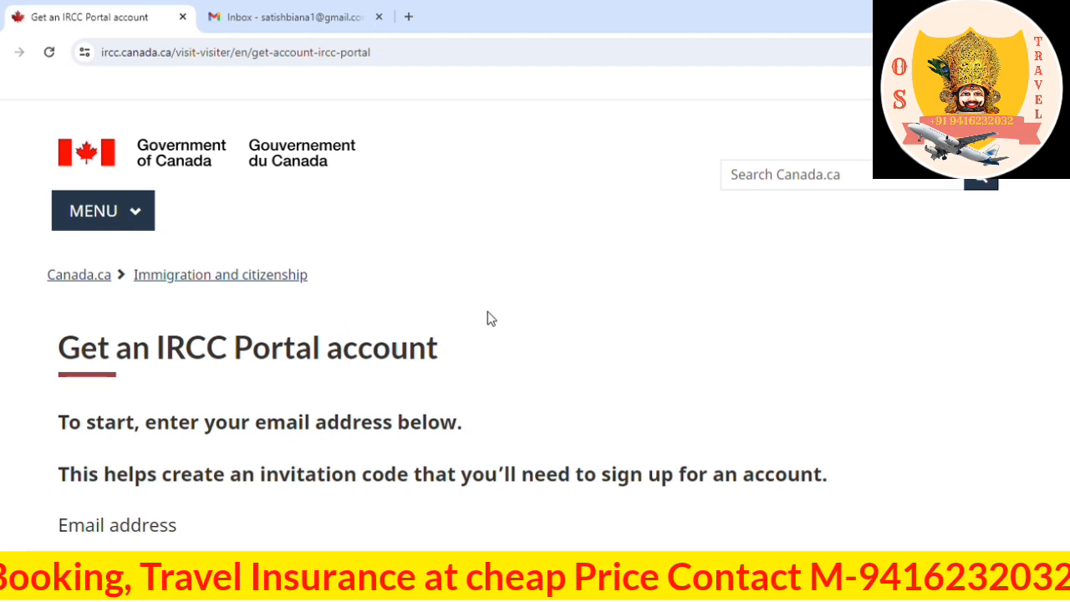
Generate an invitation code for the email address, copy it, and continue to the portal sign-up page
scroll(489, 314, down, 2)
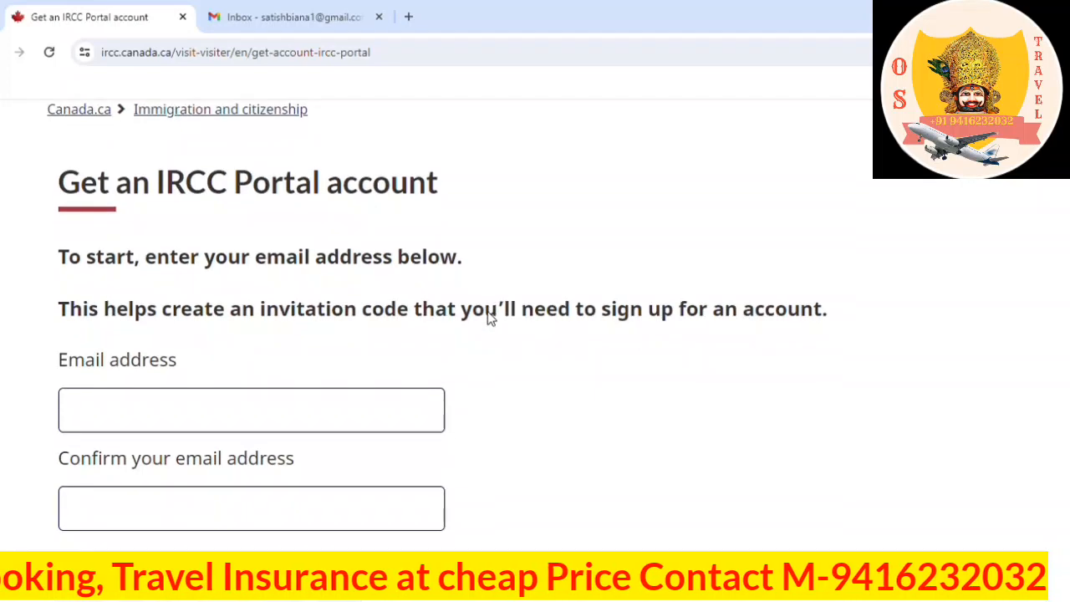
click(244, 397)
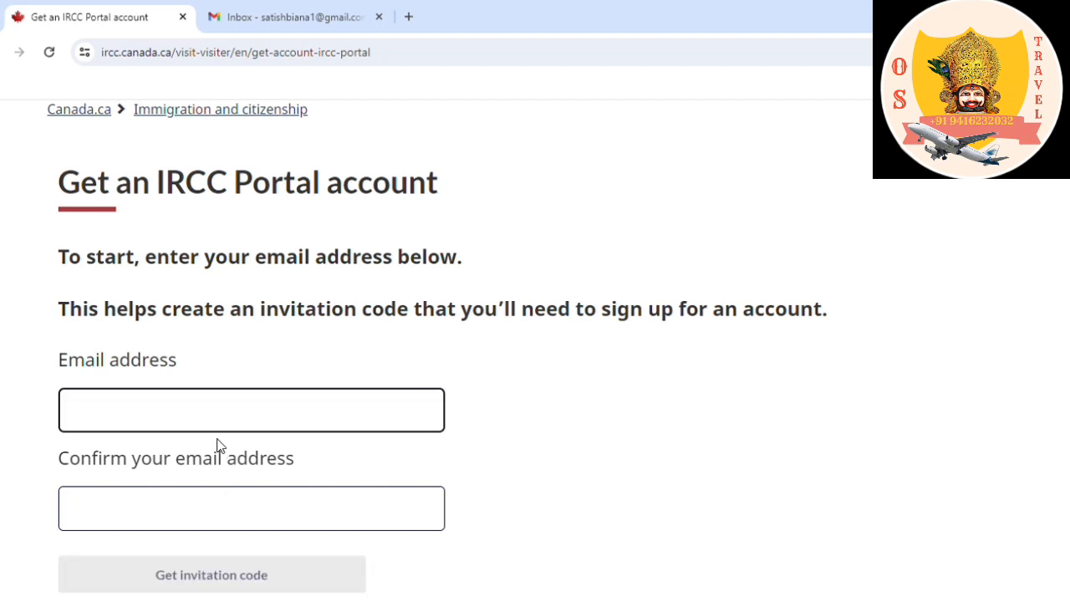
text(satish)
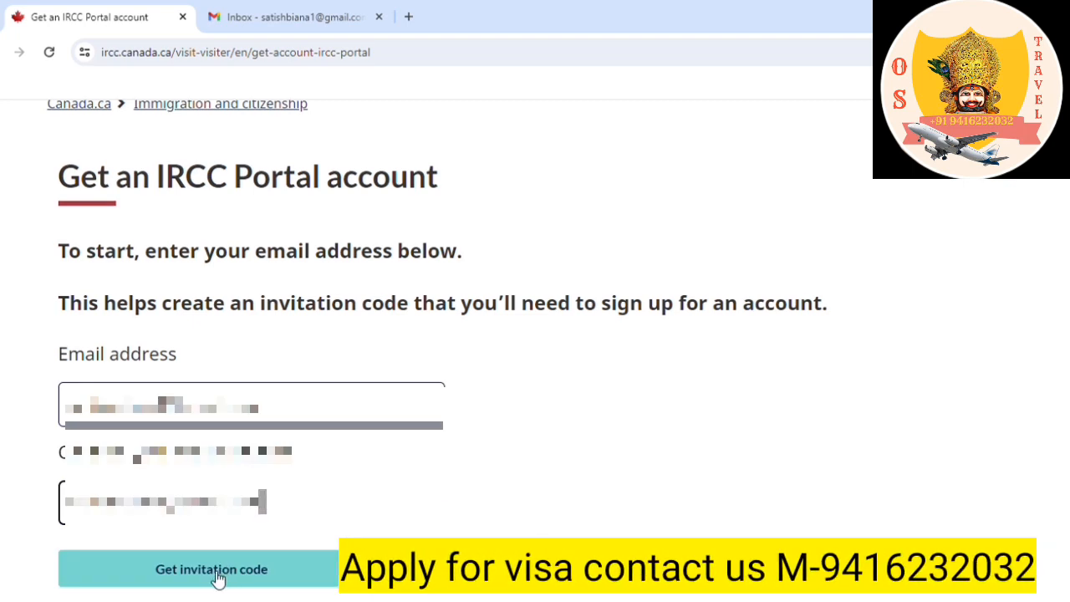
click(217, 577)
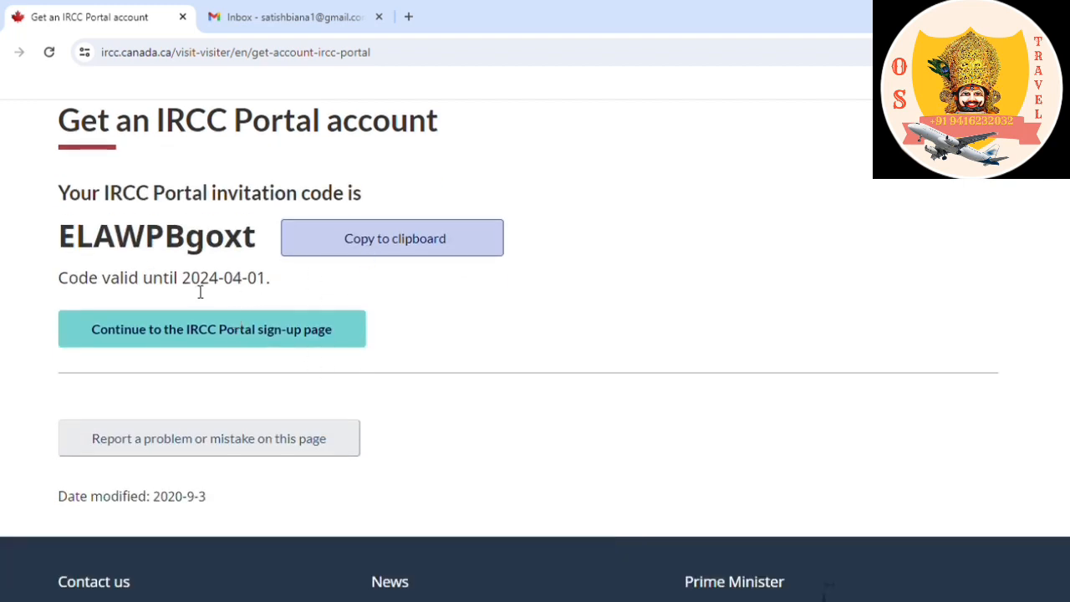
click(374, 242)
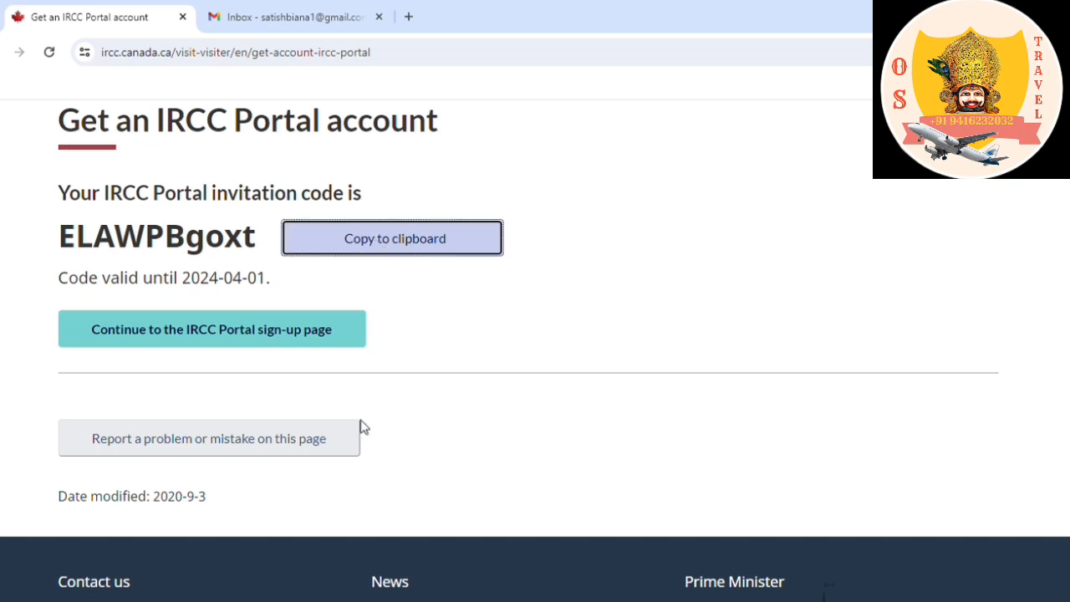
click(212, 335)
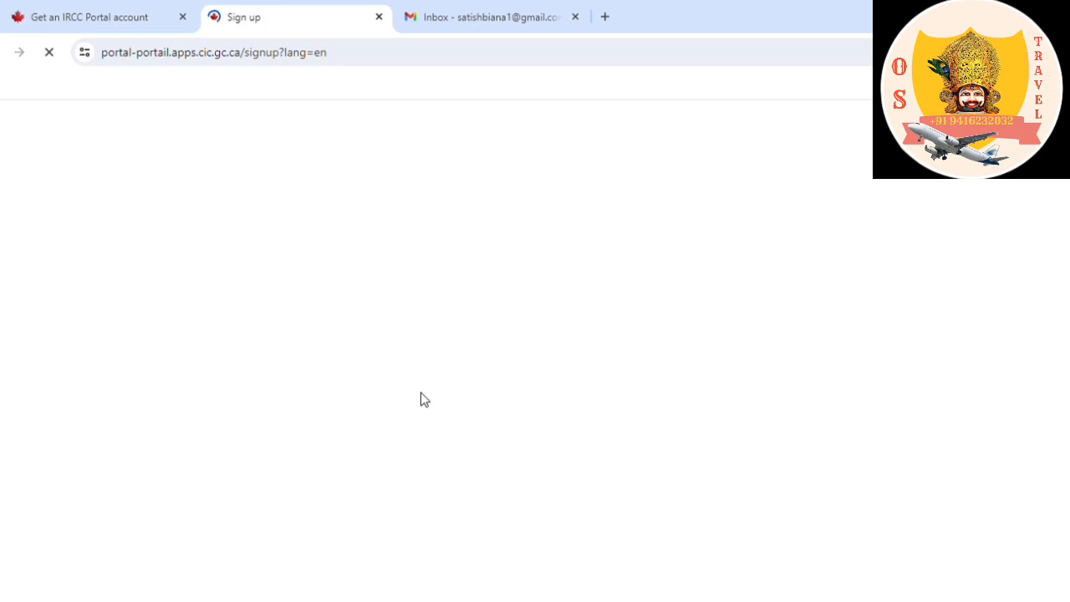
Paste the copied invite code and enter the email address on the sign-up form
click(345, 382)
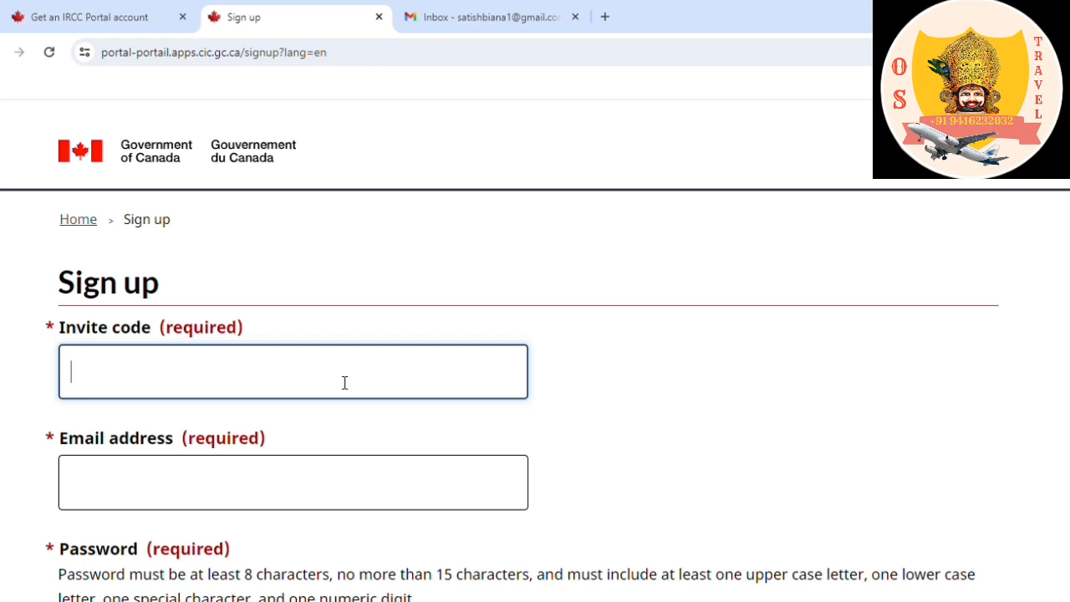
key(ctrl+plus)
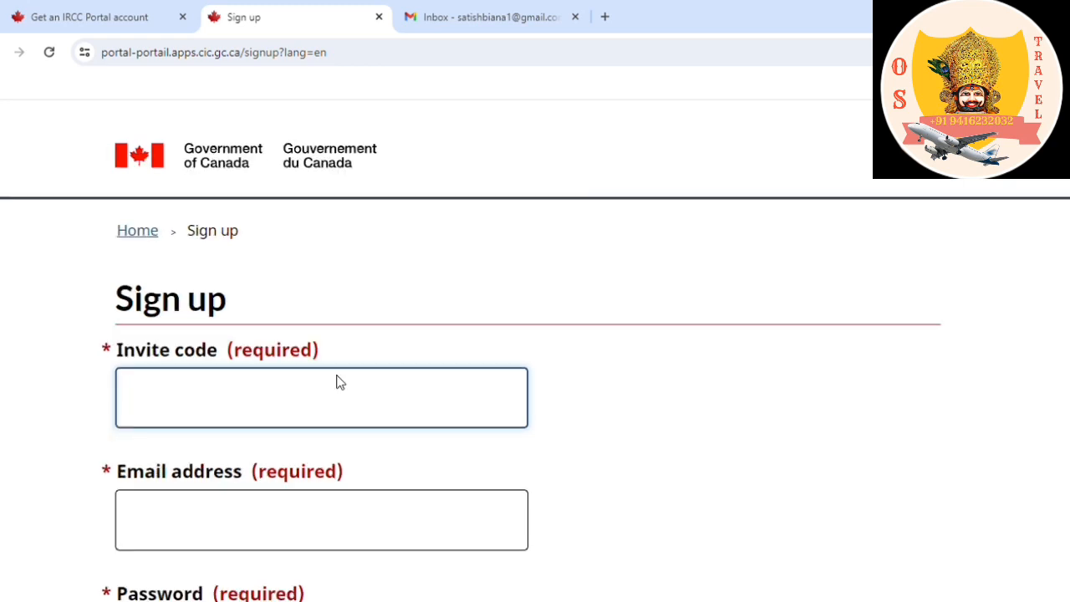
key(ctrl+minus)
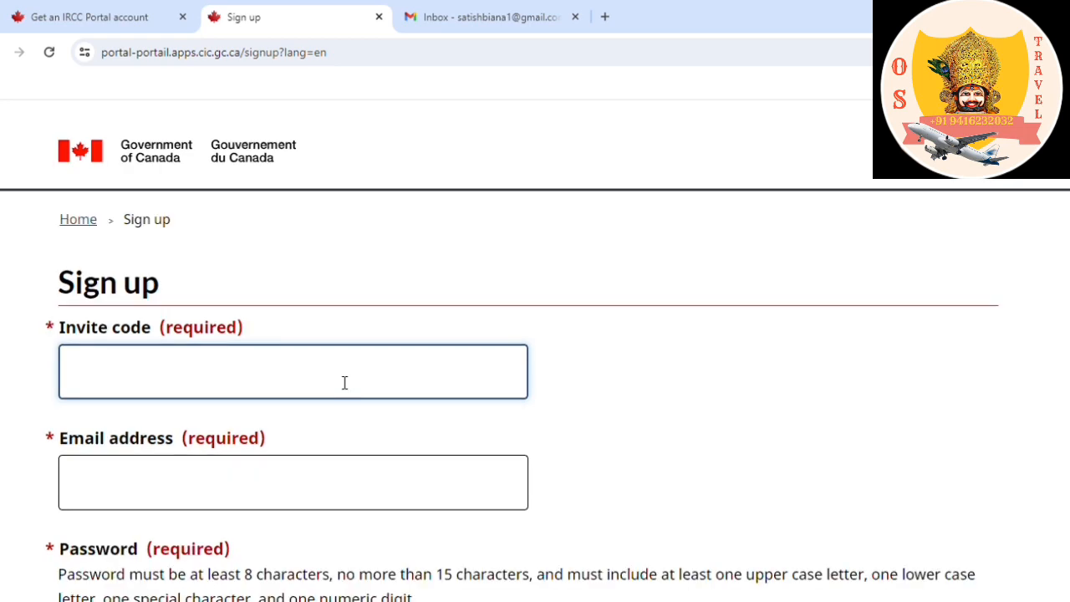
key(ctrl+v)
click(357, 473)
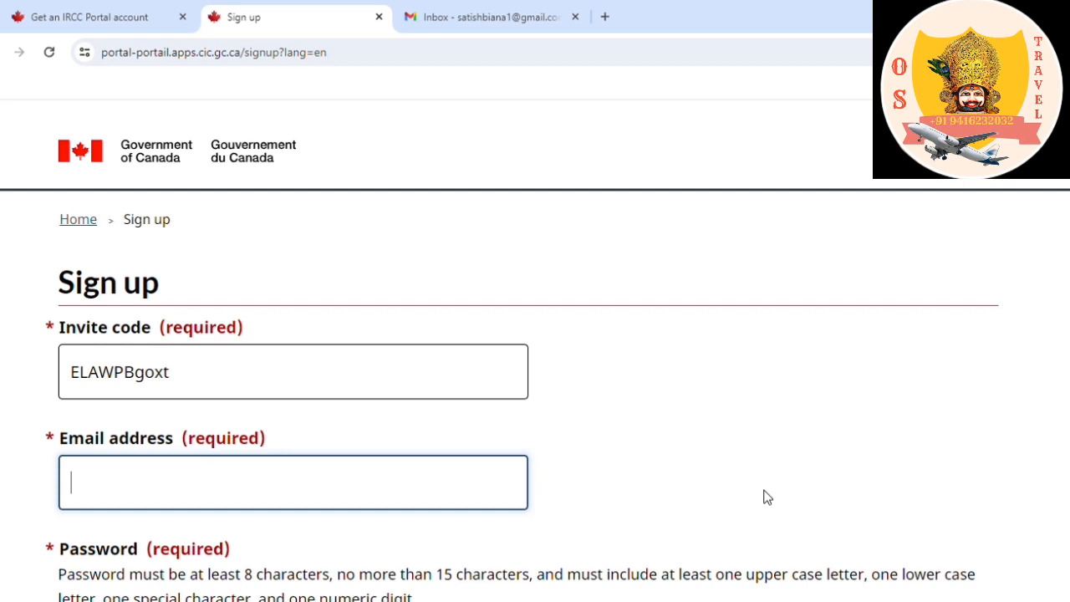
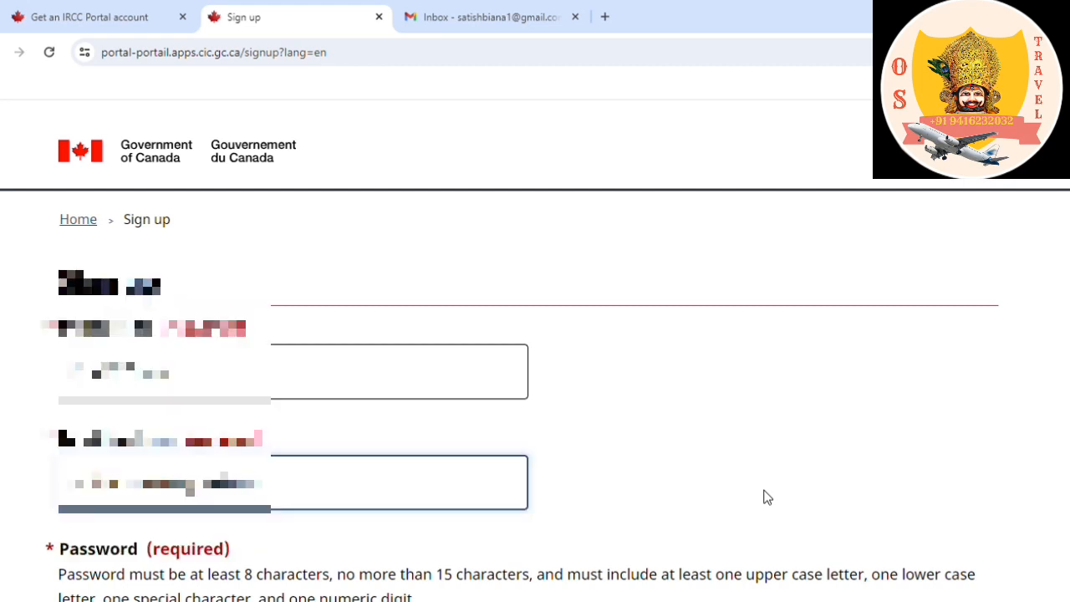
Enter the account password and repeat it in Confirm password
scroll(767, 498, down, 2)
click(209, 498)
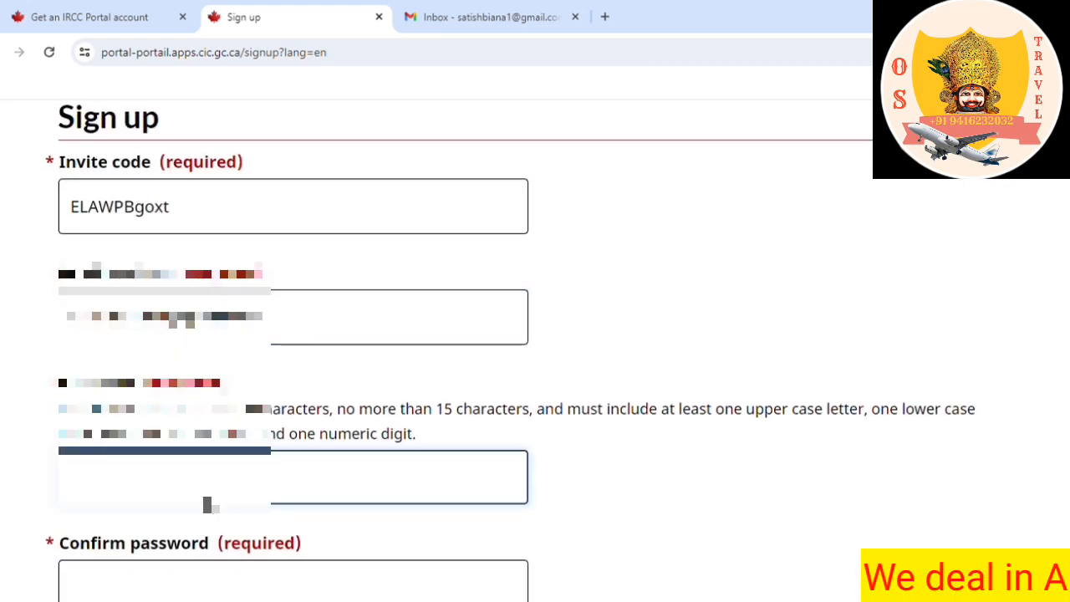
text(••••••)
scroll(193, 544, down, 2)
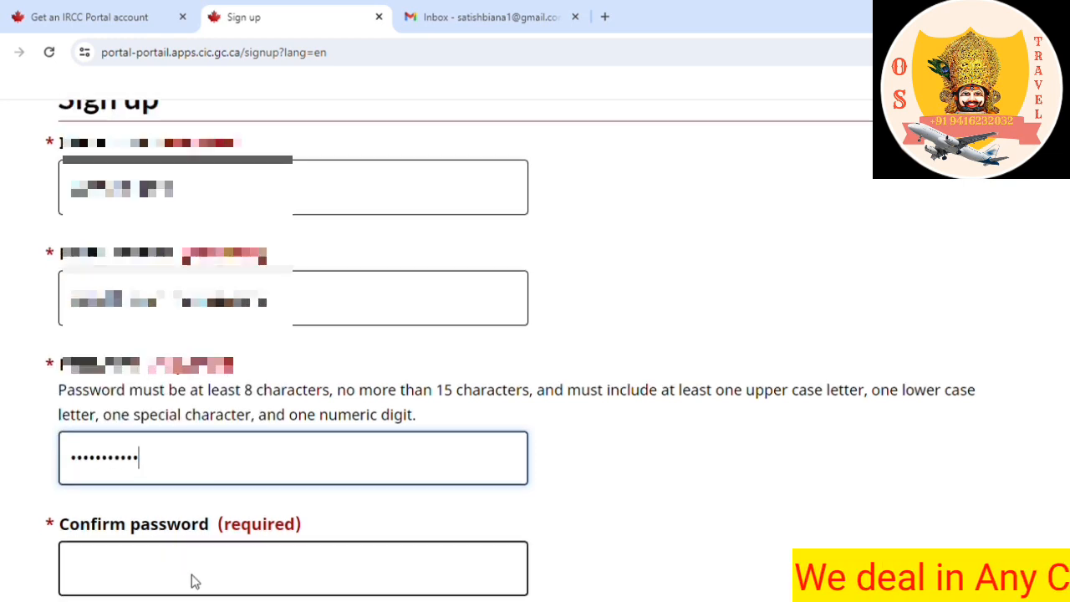
click(166, 430)
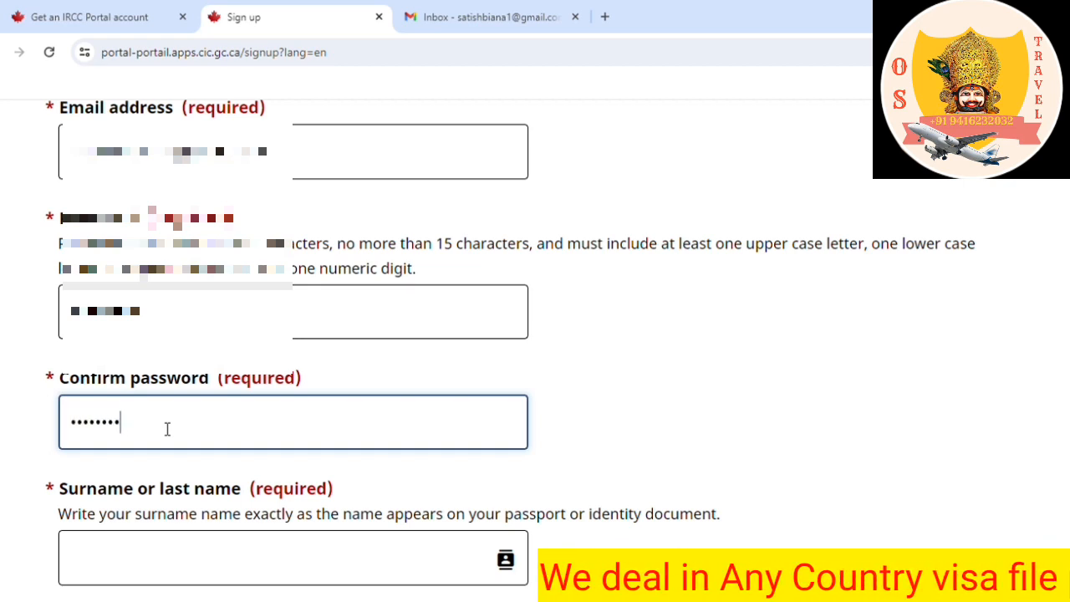
text(•••••••••••)
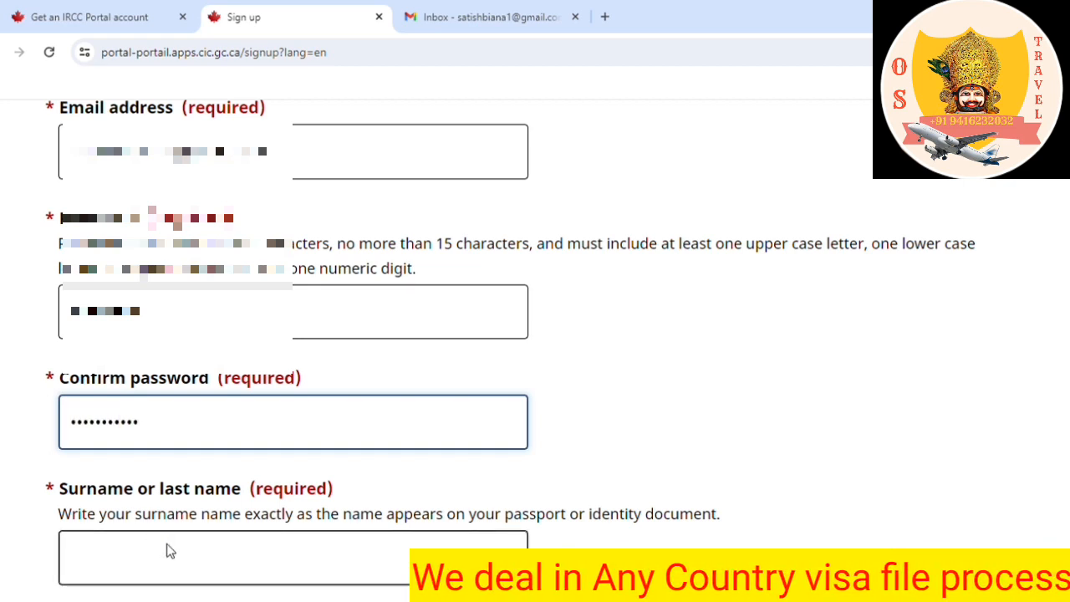
click(167, 549)
Enter the applicant's surname and given name on the sign-up form
scroll(450, 502, down, 1)
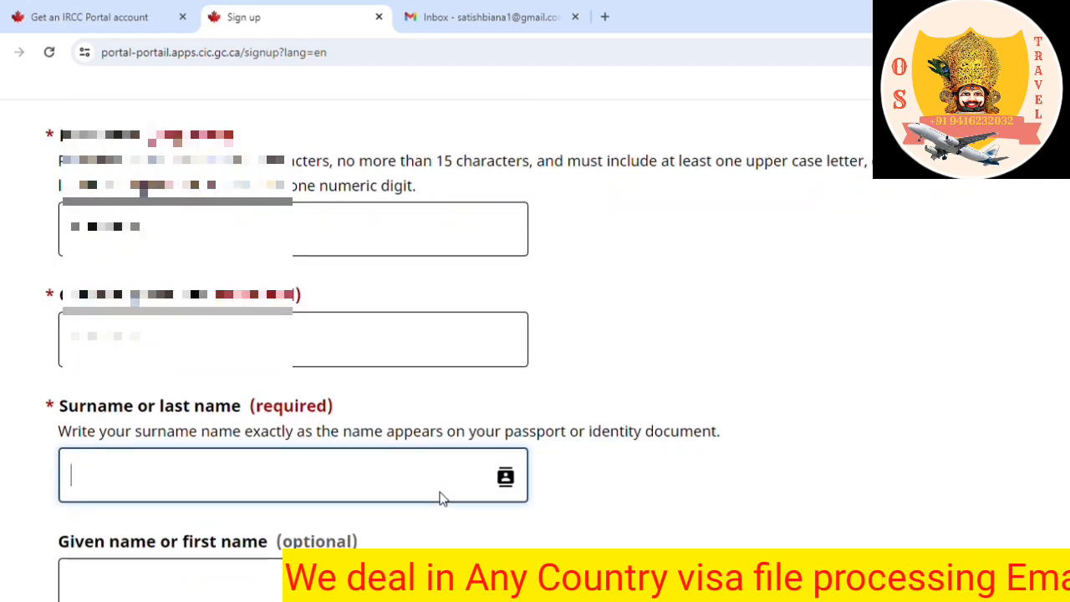
text(KU)
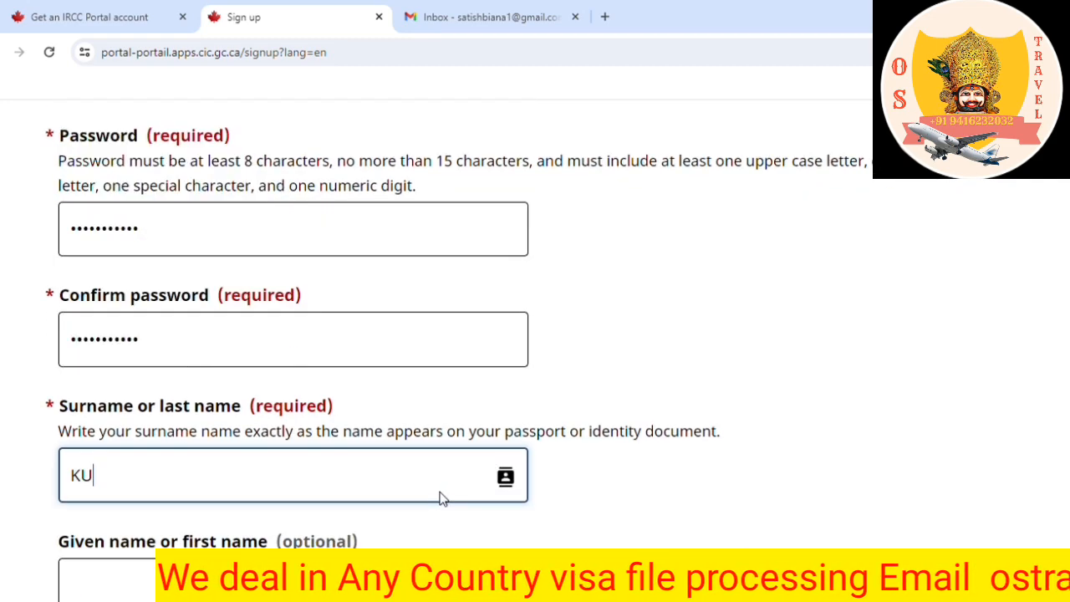
text(MAR)
scroll(431, 494, down, 2)
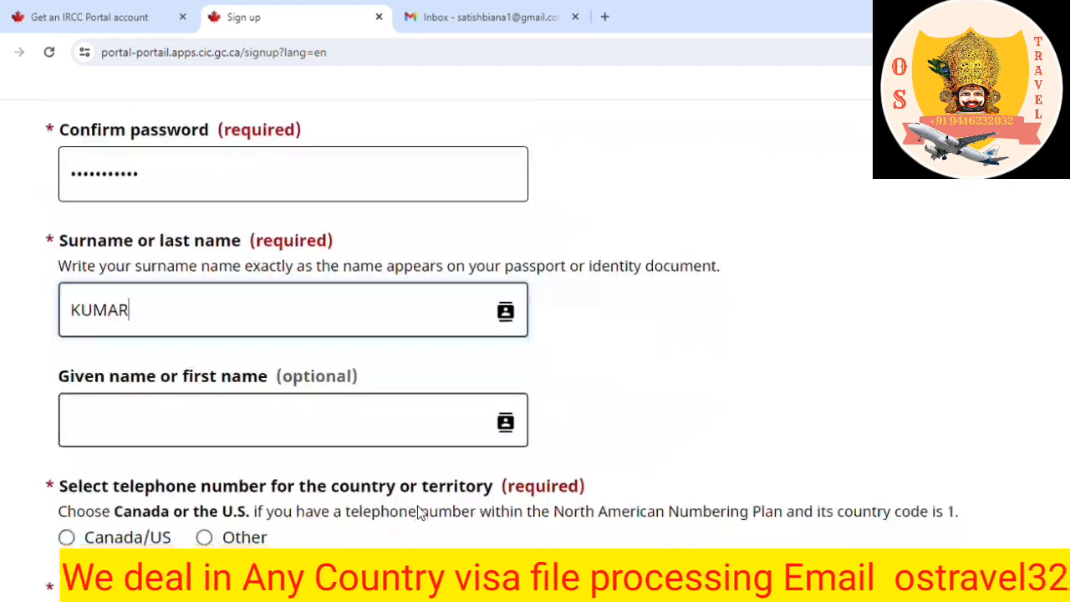
click(390, 431)
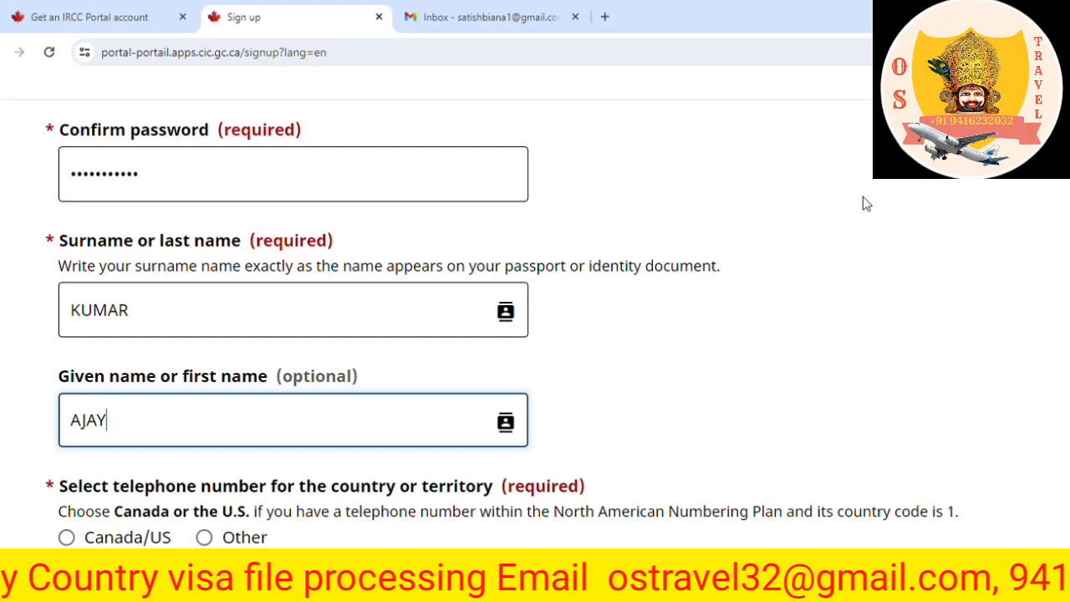
scroll(205, 494, down, 2)
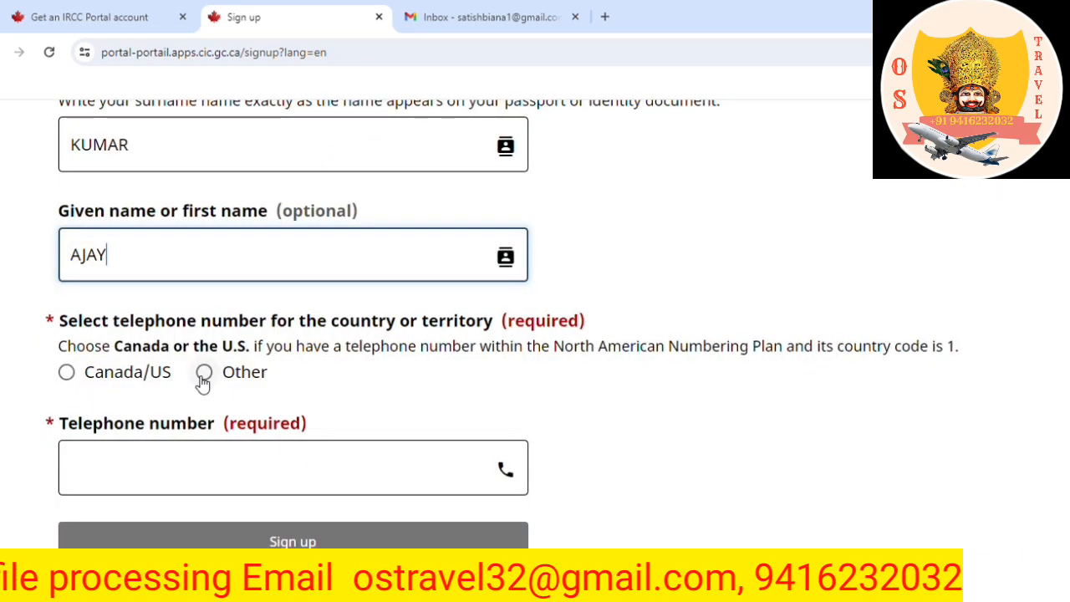
drag(171, 346, 237, 346)
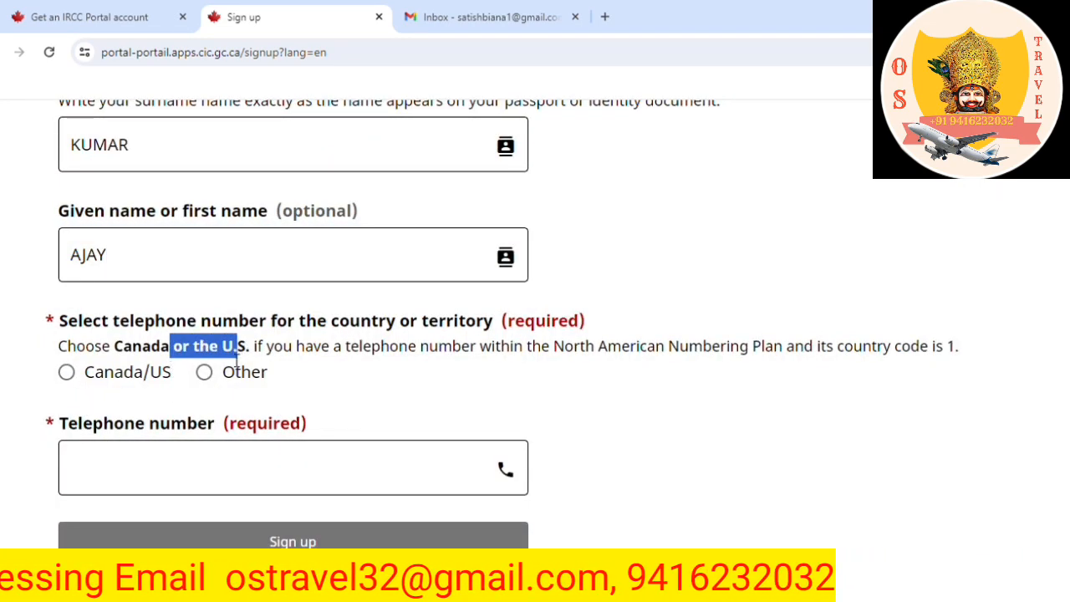
Choose an Other-country phone with dial code 91, add the telephone number, and submit the sign-up
click(215, 374)
click(244, 481)
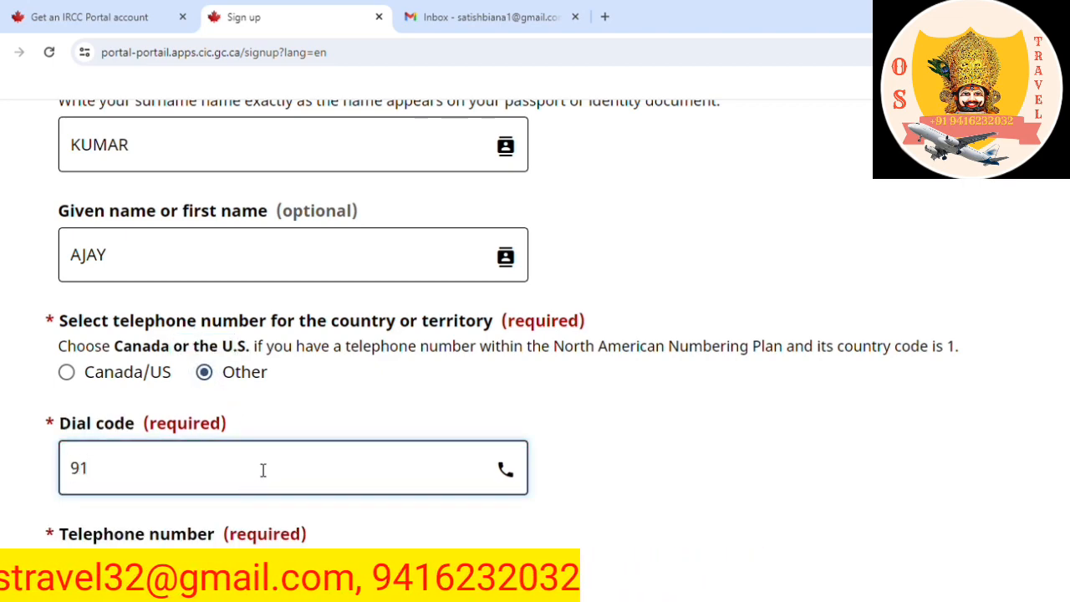
scroll(263, 471, down, 2)
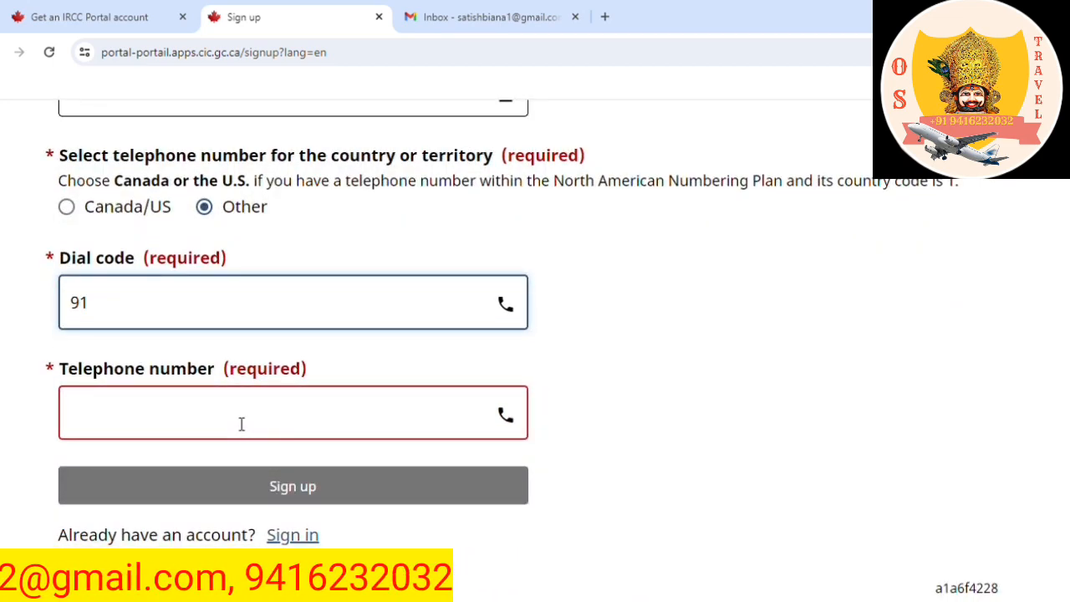
click(241, 424)
text(9)
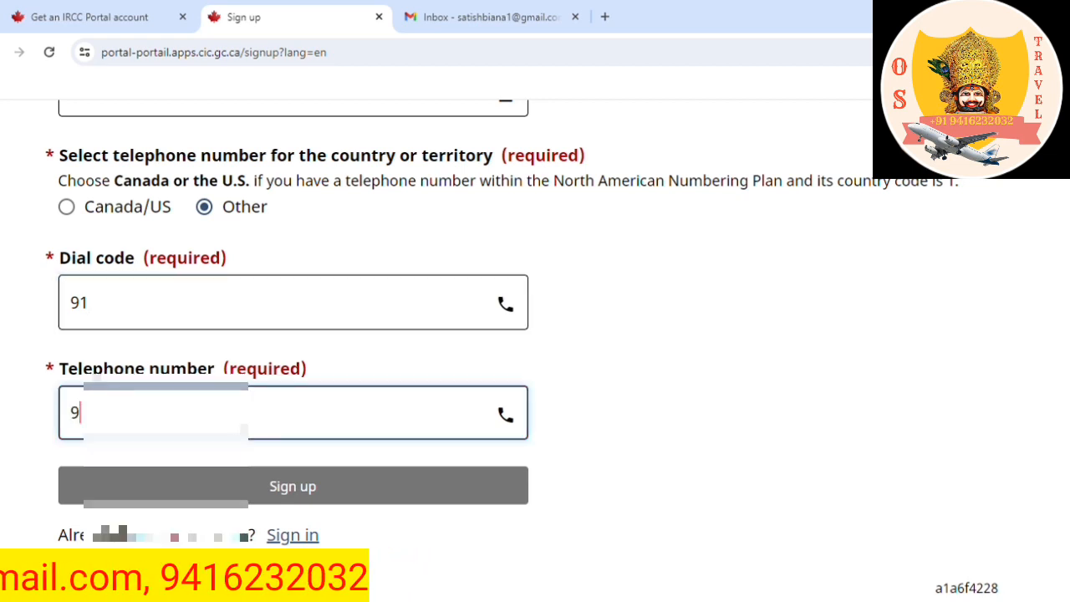
text(8****)
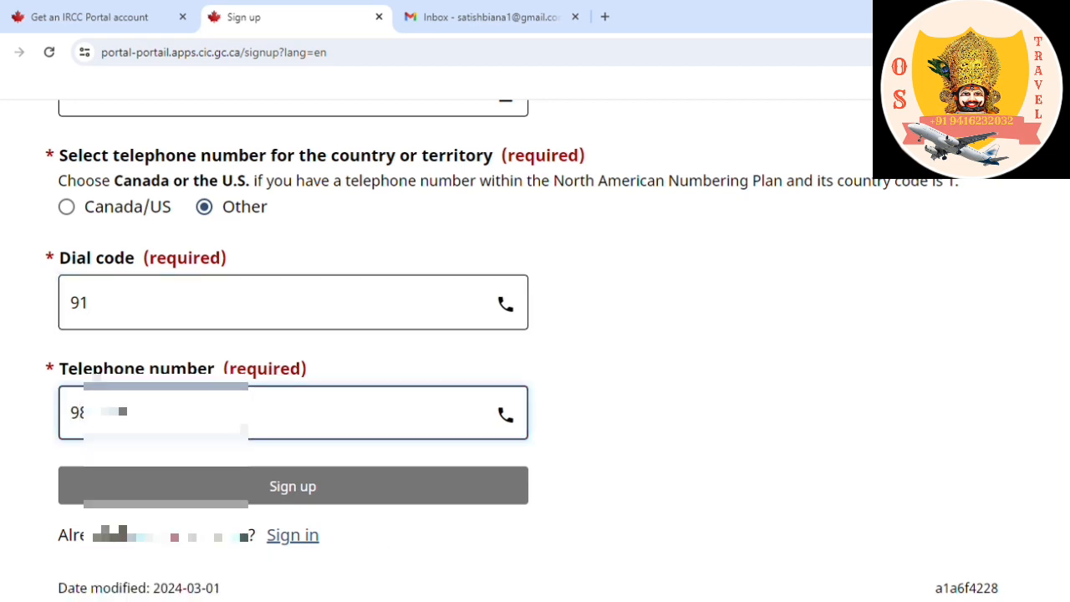
text(**)
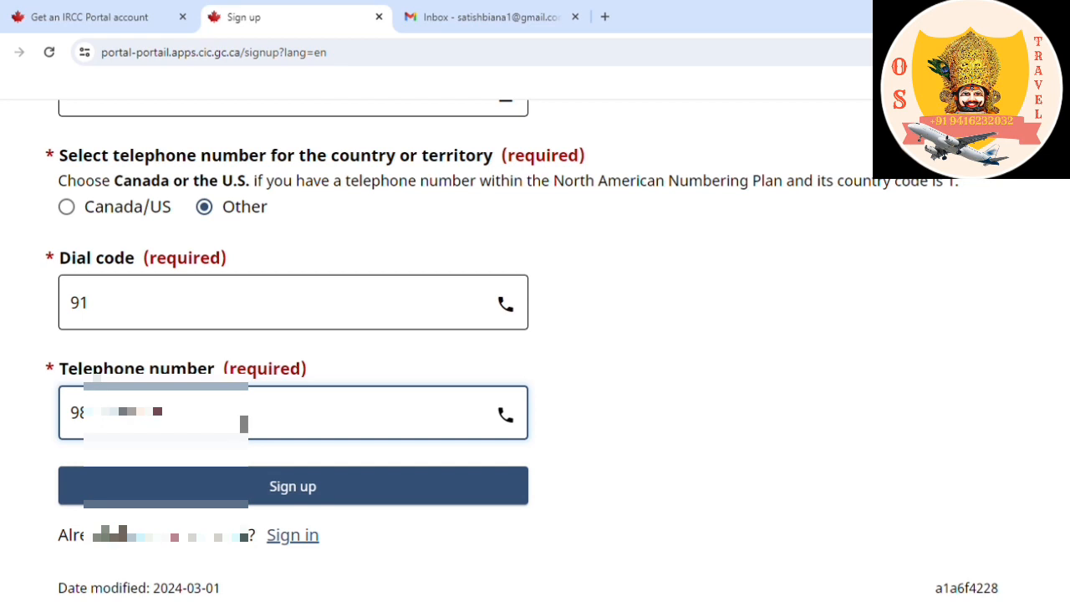
click(293, 487)
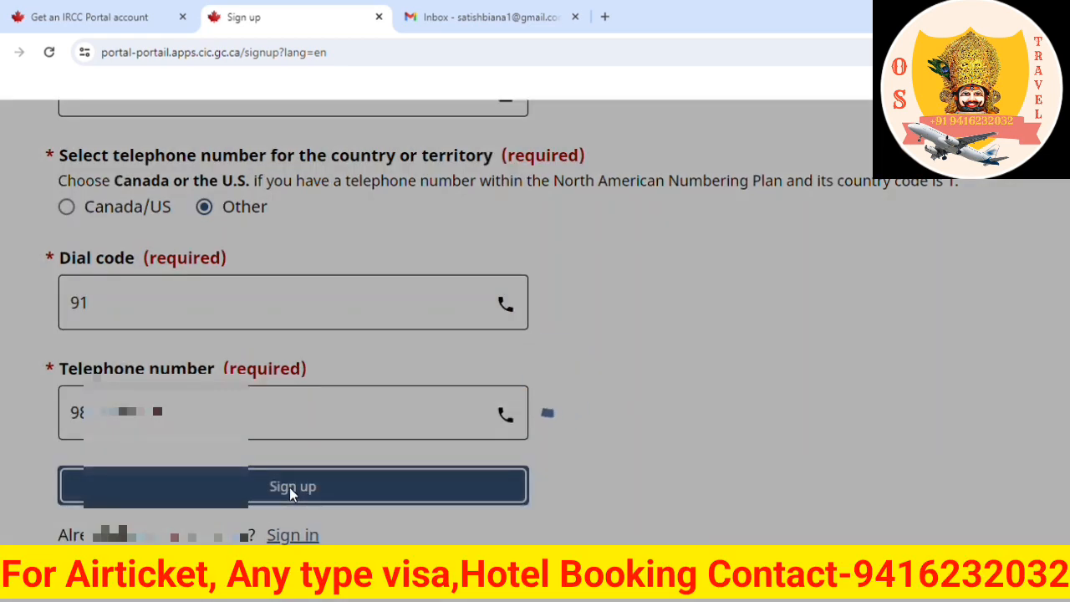
Open the 'IRCC Portal – Next steps' email in Gmail and follow its confirmuser link
scroll(626, 455, up, 1)
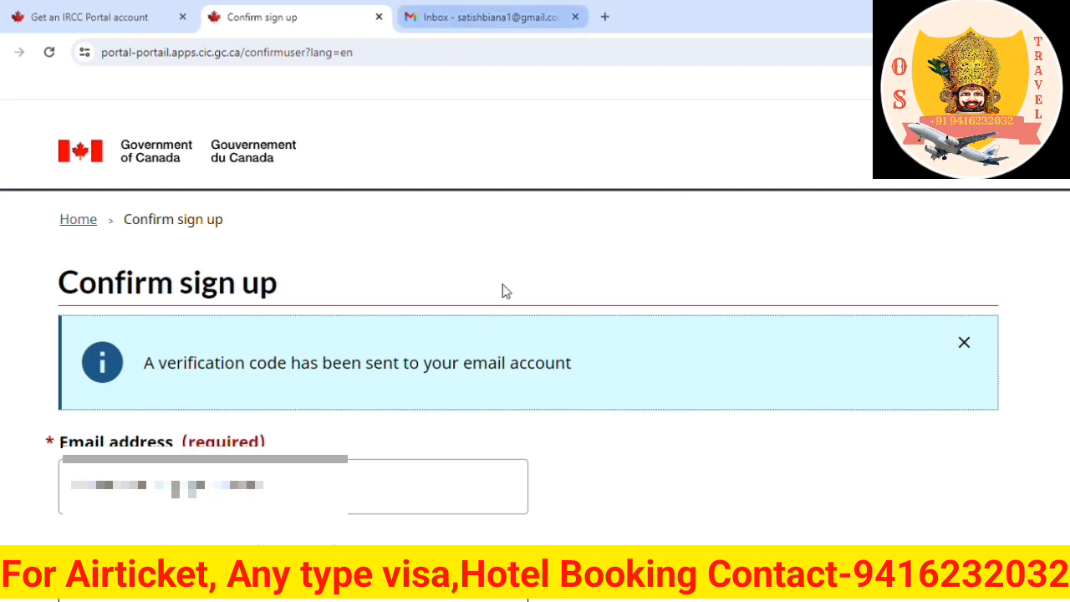
click(485, 17)
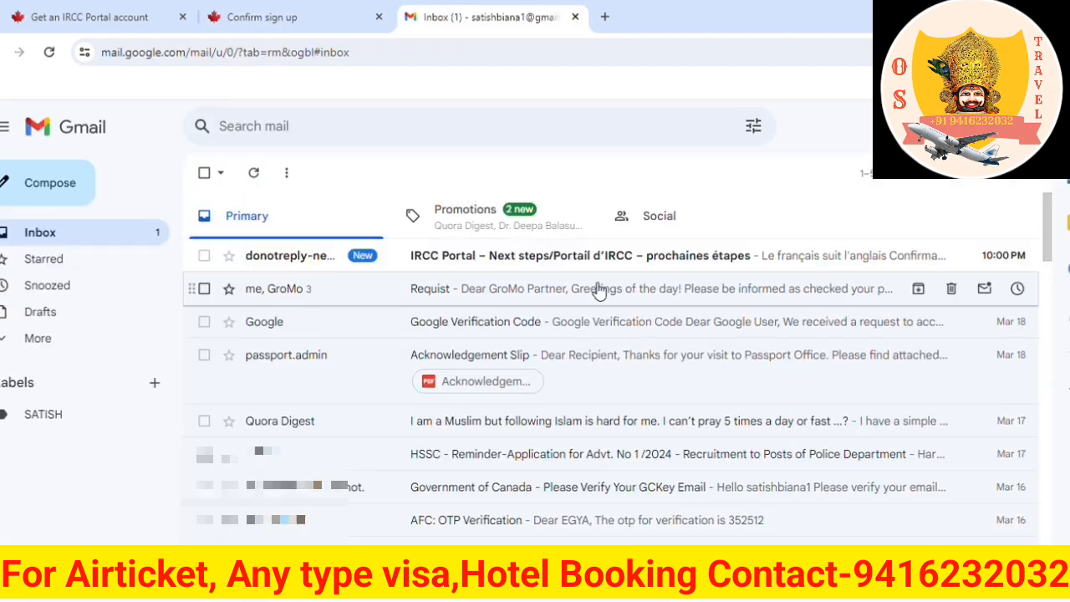
click(584, 266)
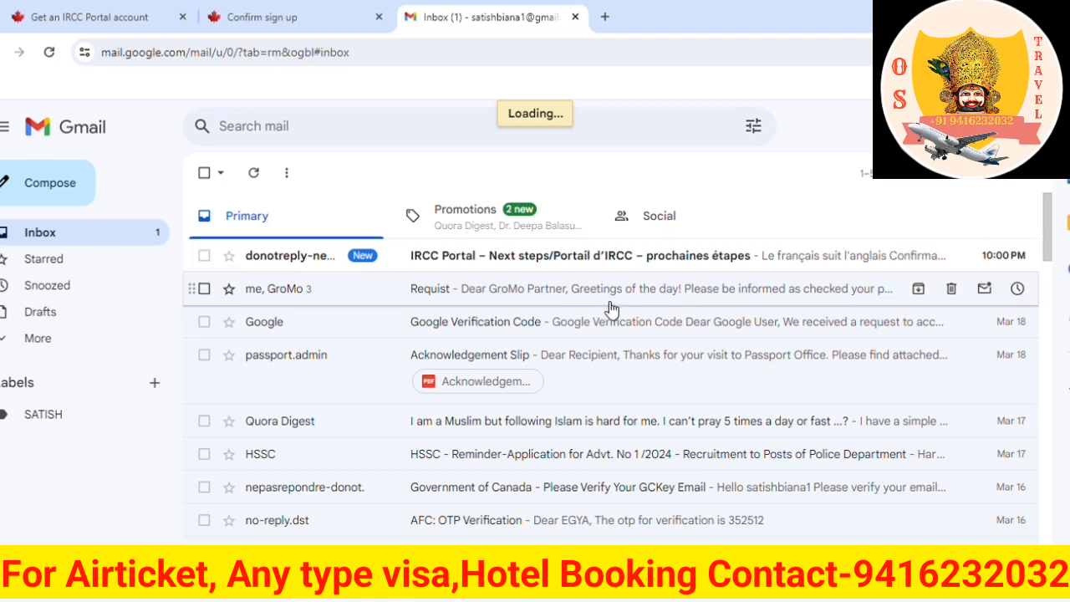
scroll(490, 479, down, 1)
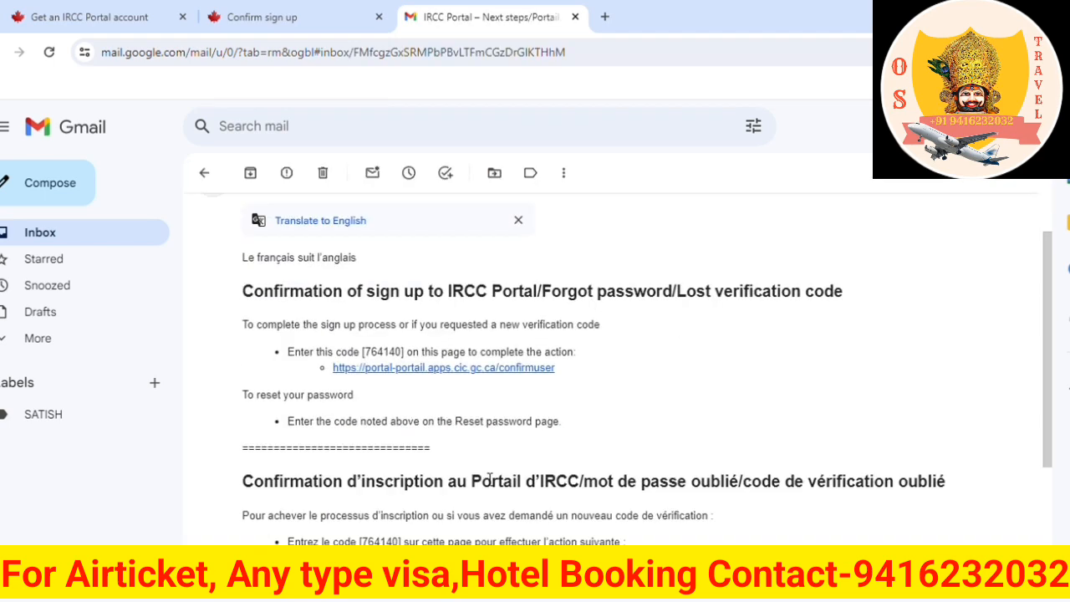
scroll(490, 478, down, 1)
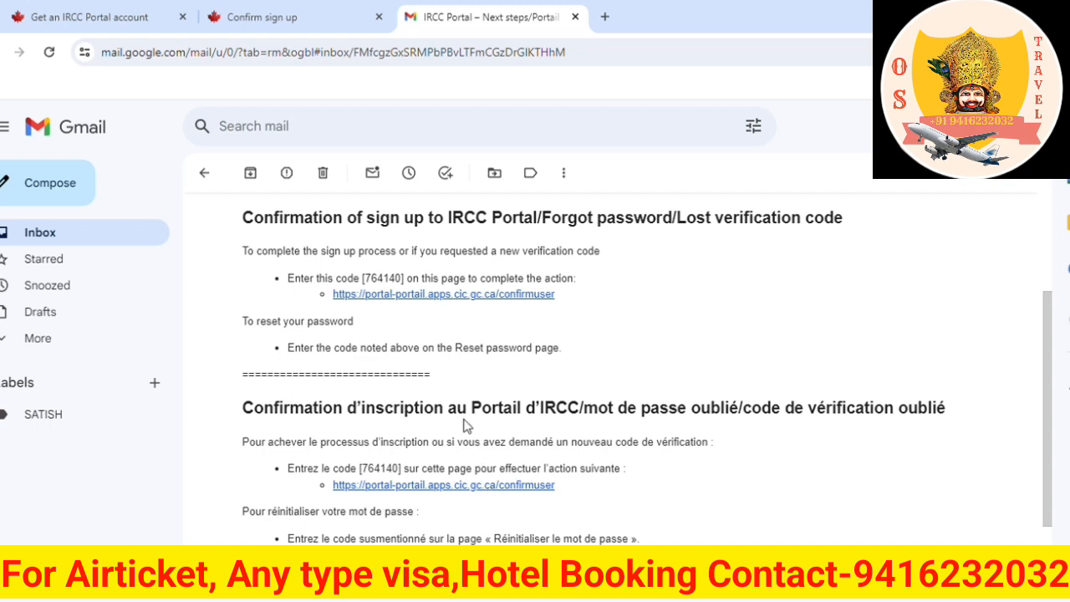
scroll(466, 424, down, 2)
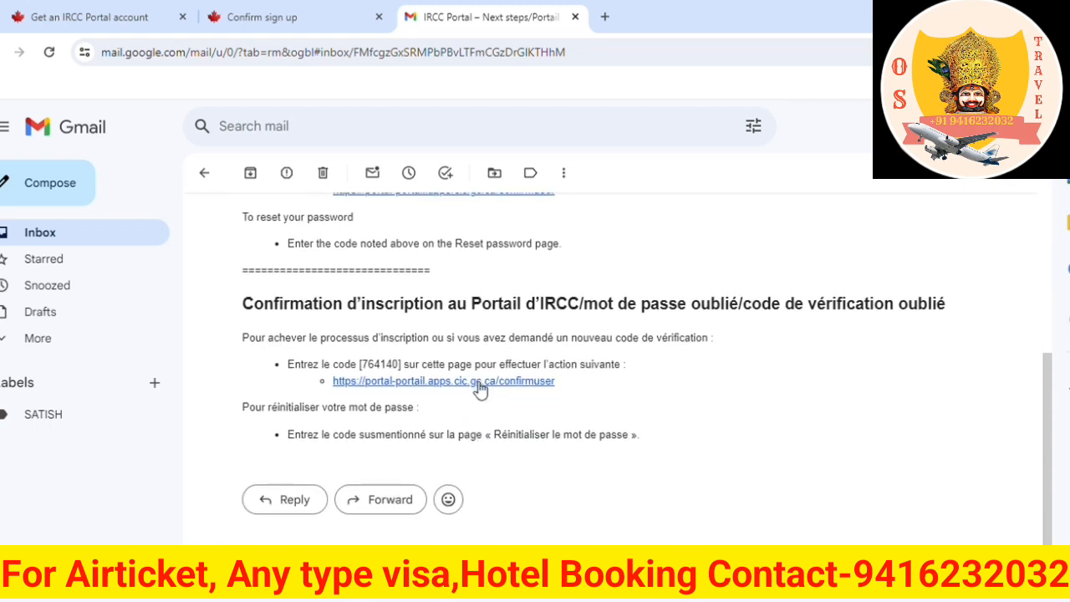
click(482, 383)
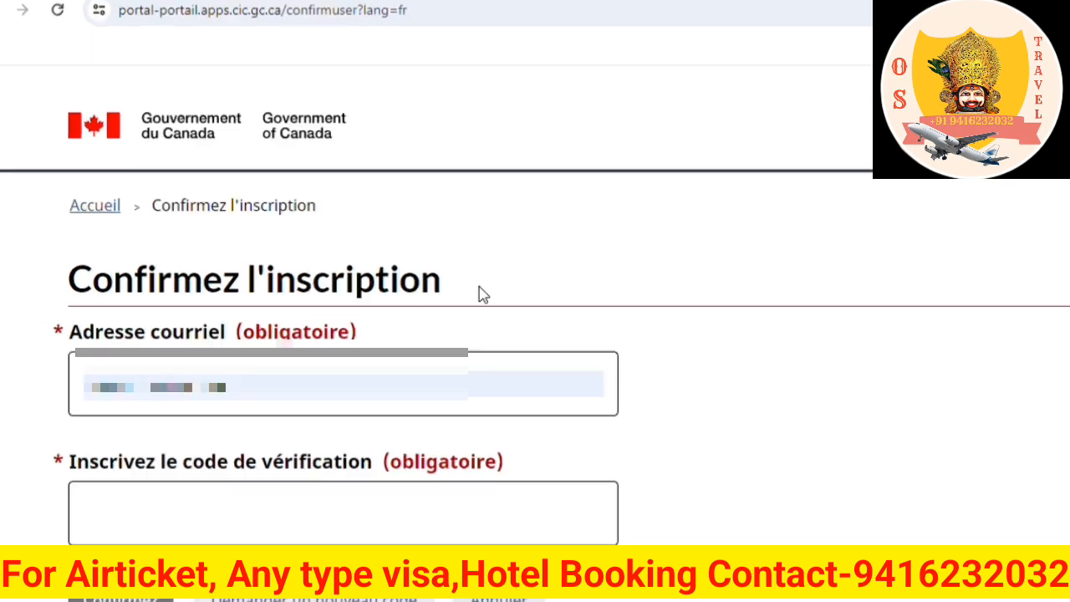
scroll(484, 295, down, 3)
Check Gmail for the verification code, then start a new tab toward the ircc.canada.ca portal account page
click(481, 345)
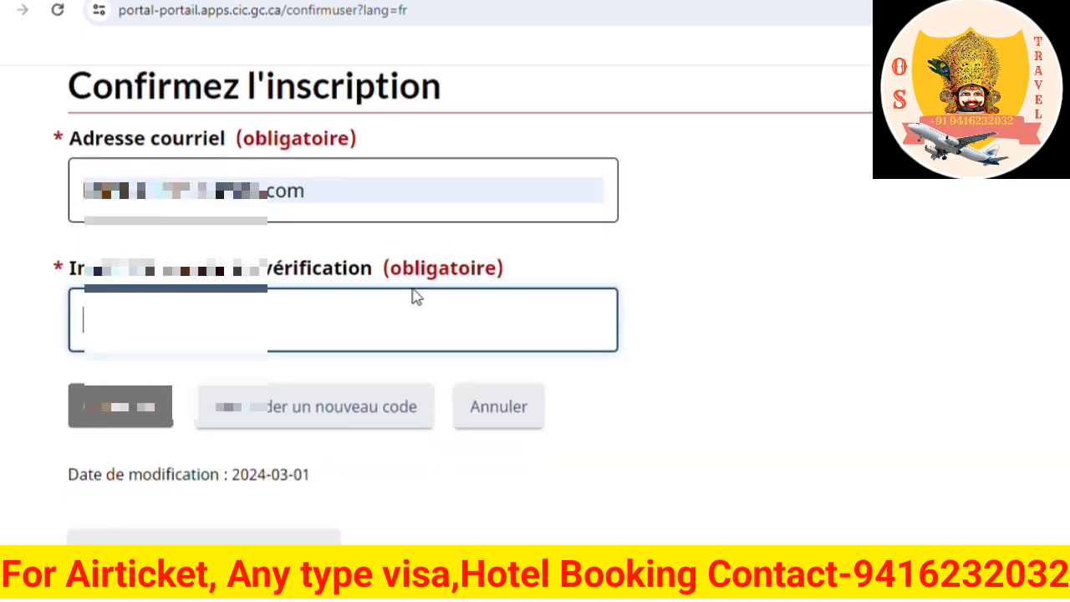
click(375, 215)
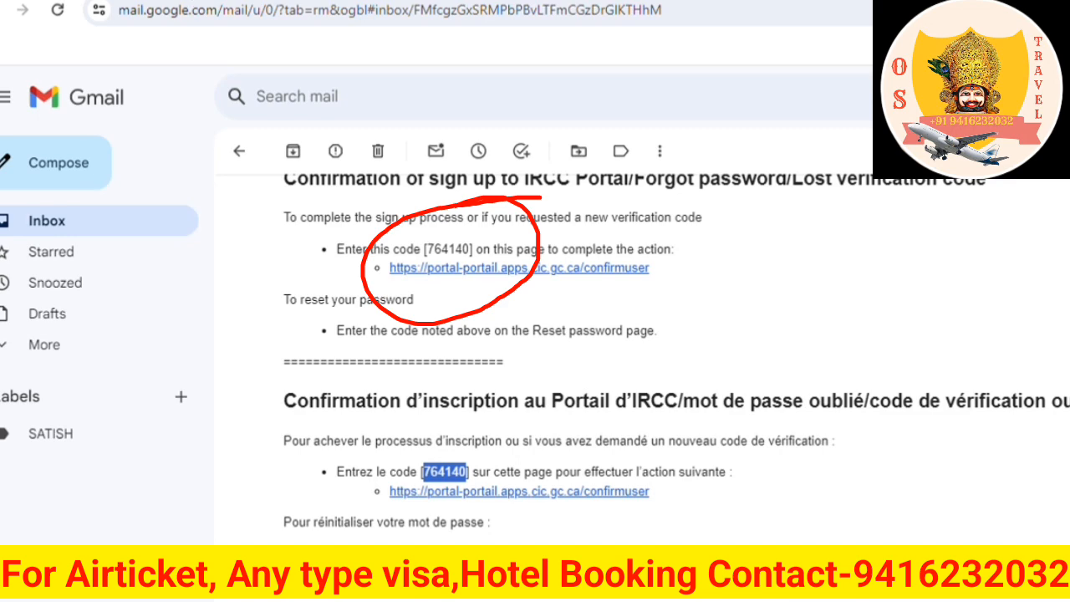
key(ctrl+t)
click(291, 23)
text(i)
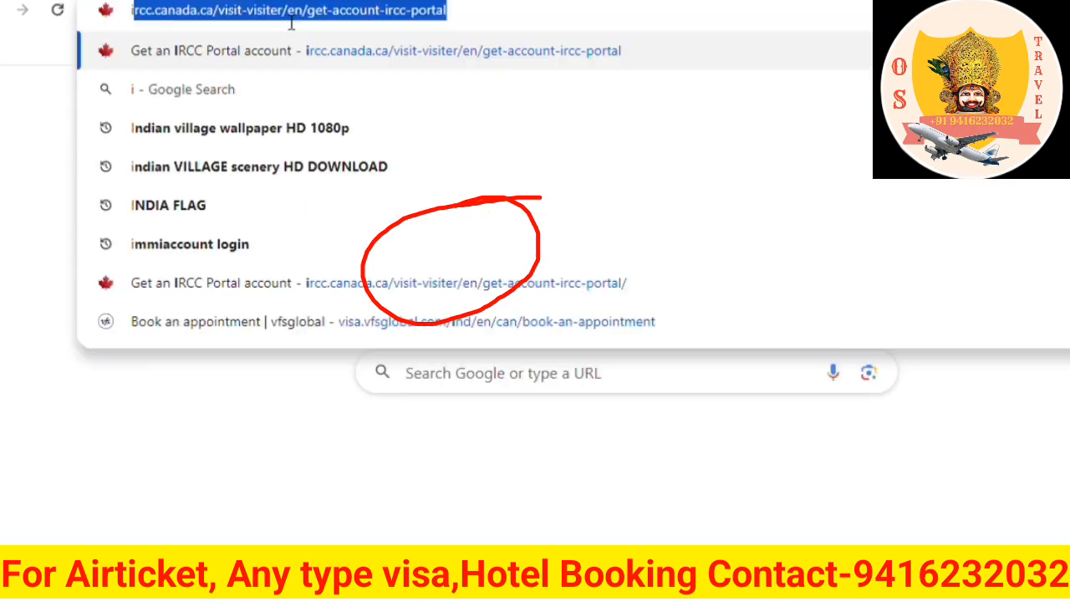
Open the 'Get an IRCC Portal account' page and follow its Sign in link
click(450, 55)
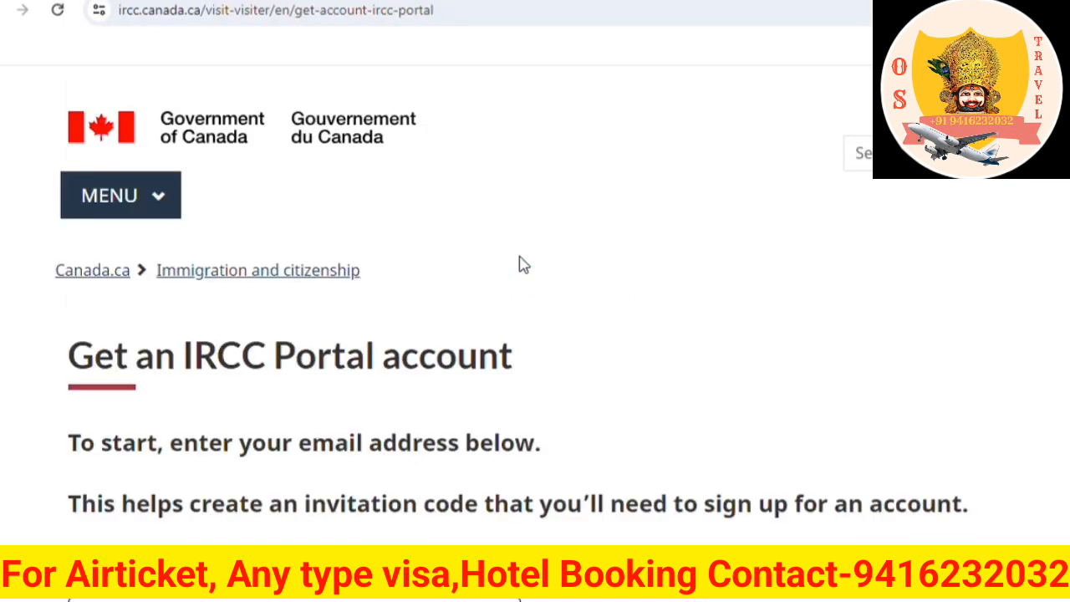
scroll(518, 265, down, 6)
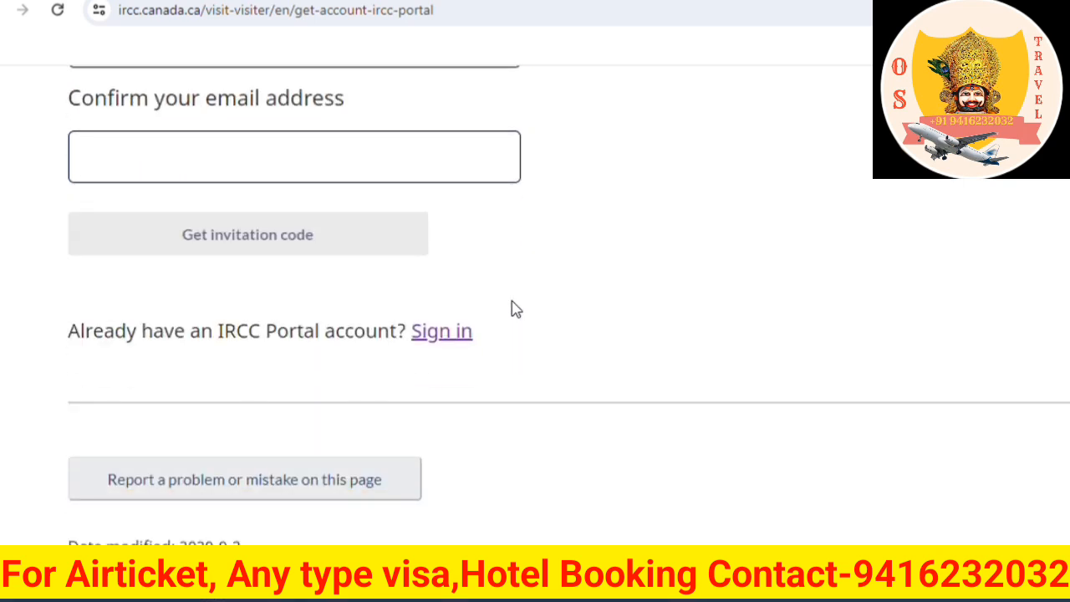
click(452, 334)
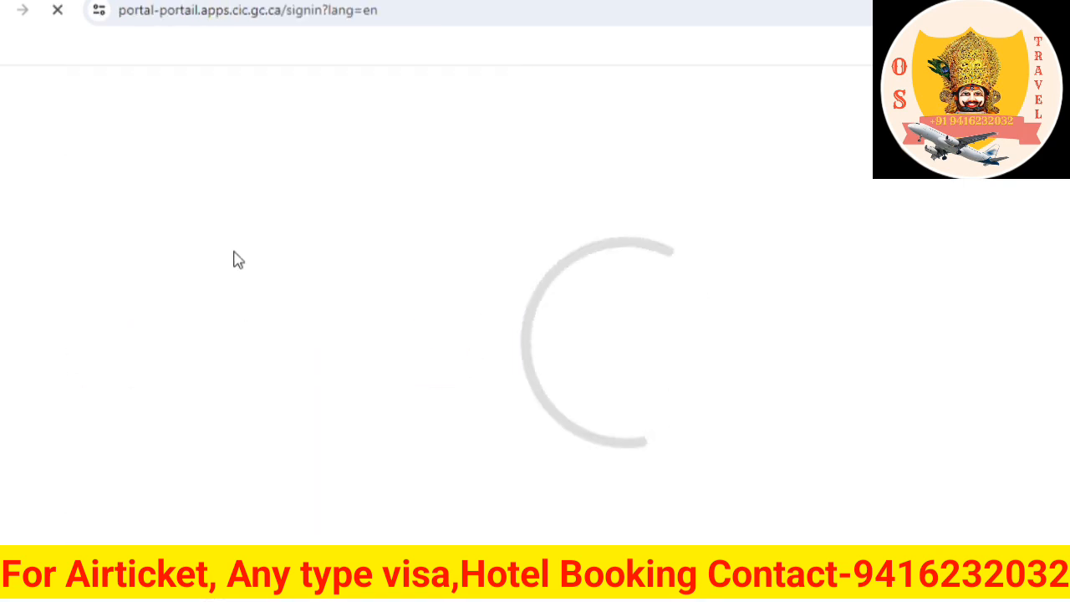
scroll(251, 318, down, 2)
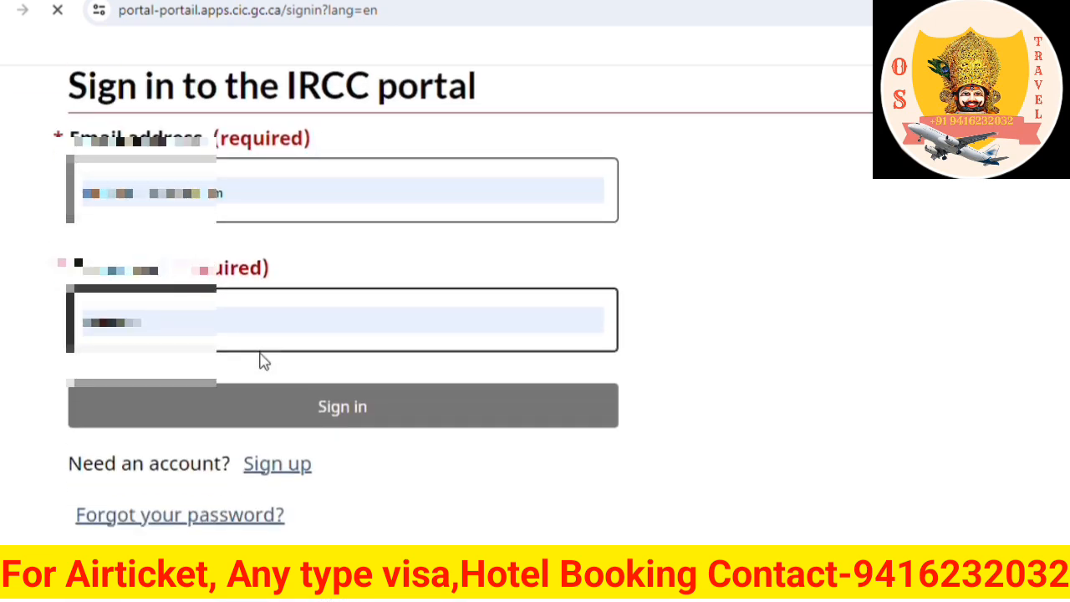
Sign in with the saved credentials and accept the portal's terms and conditions
click(344, 418)
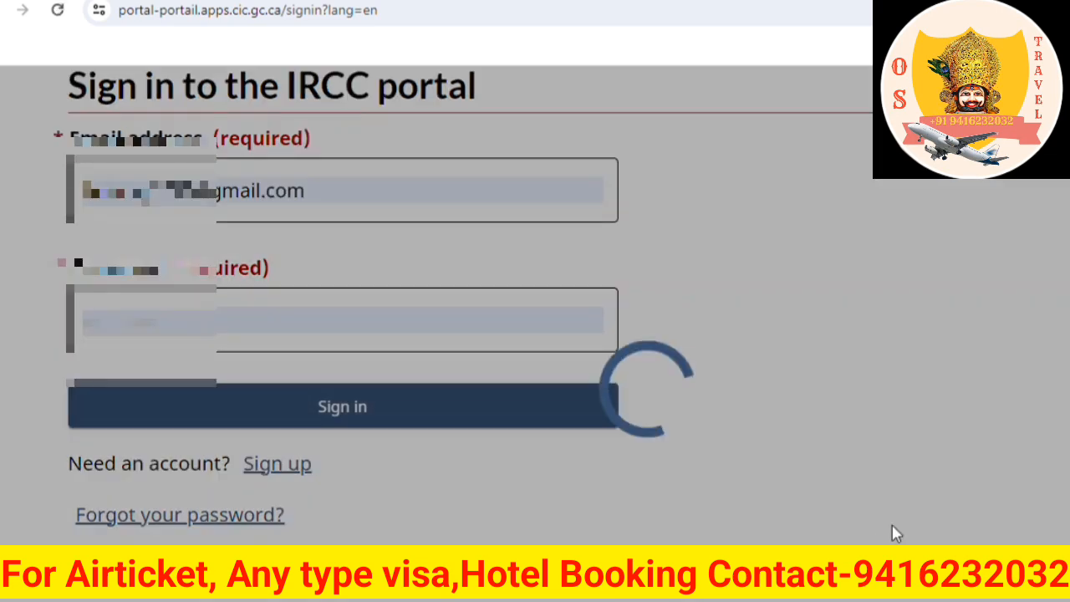
scroll(315, 391, down, 10)
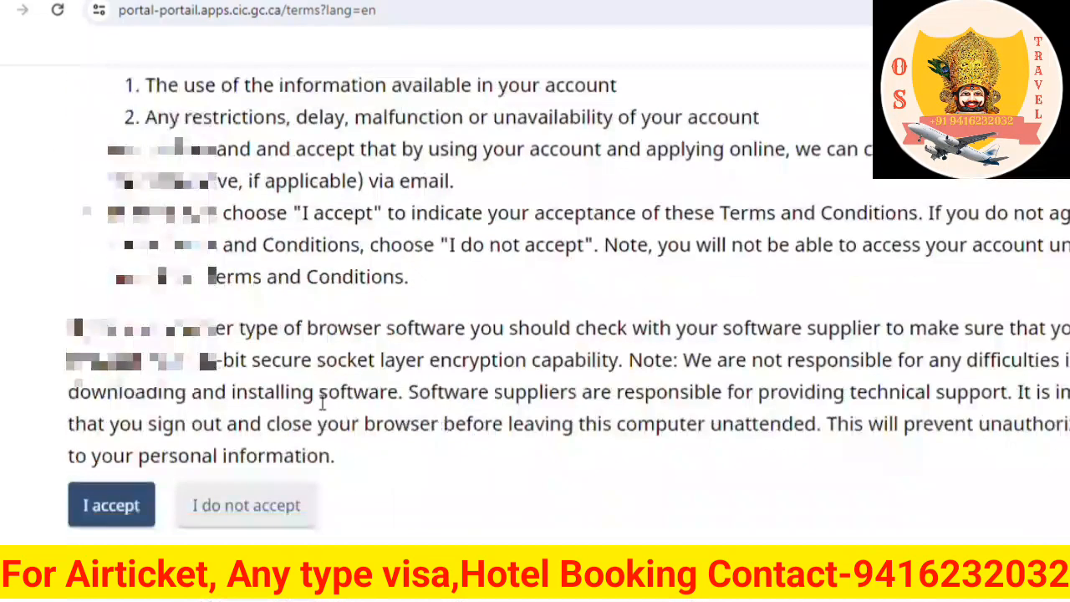
click(116, 303)
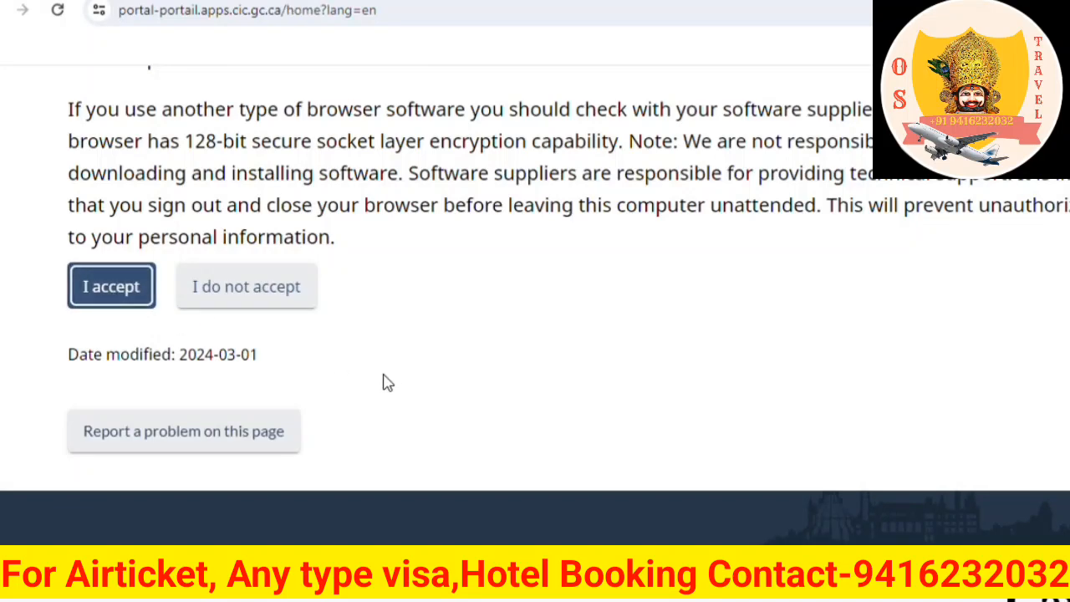
scroll(371, 431, down, 1)
scroll(375, 430, down, 8)
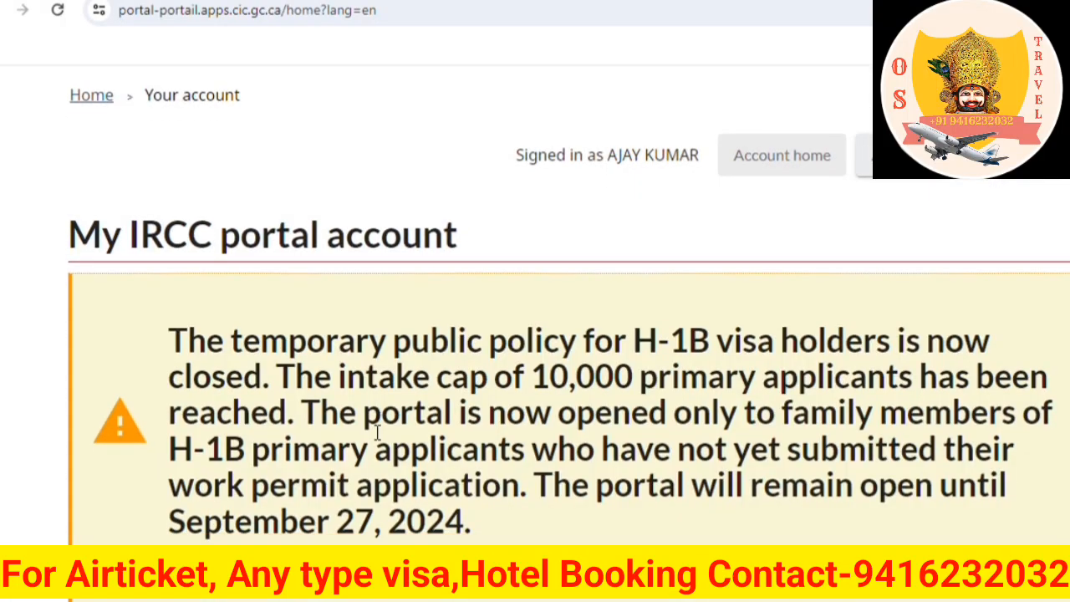
scroll(377, 432, down, 3)
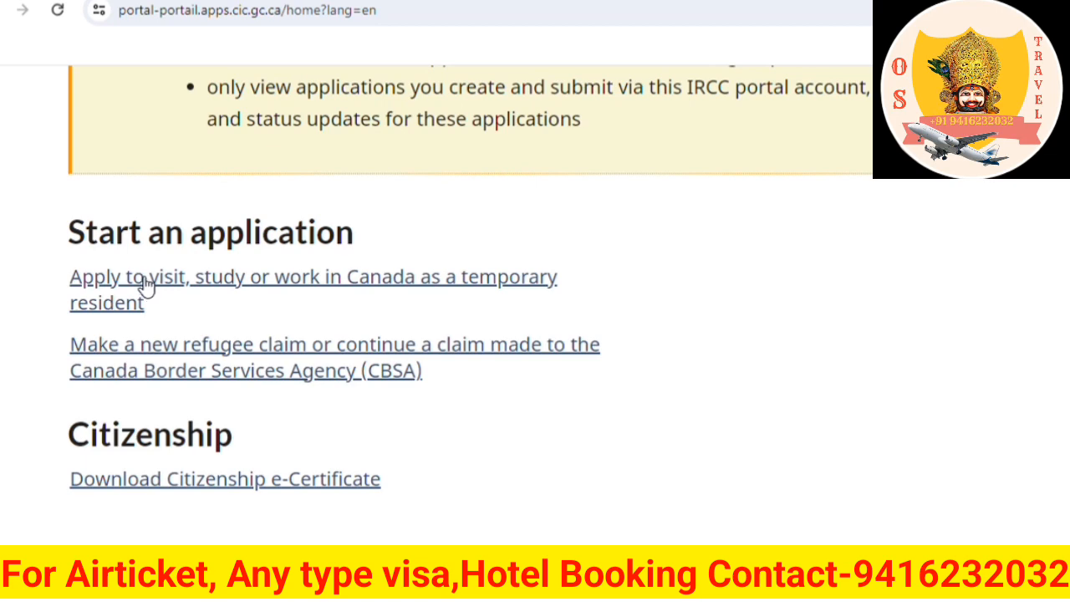
Start an 'Apply to visit, study or work' application and answer No to applying for several people
click(185, 288)
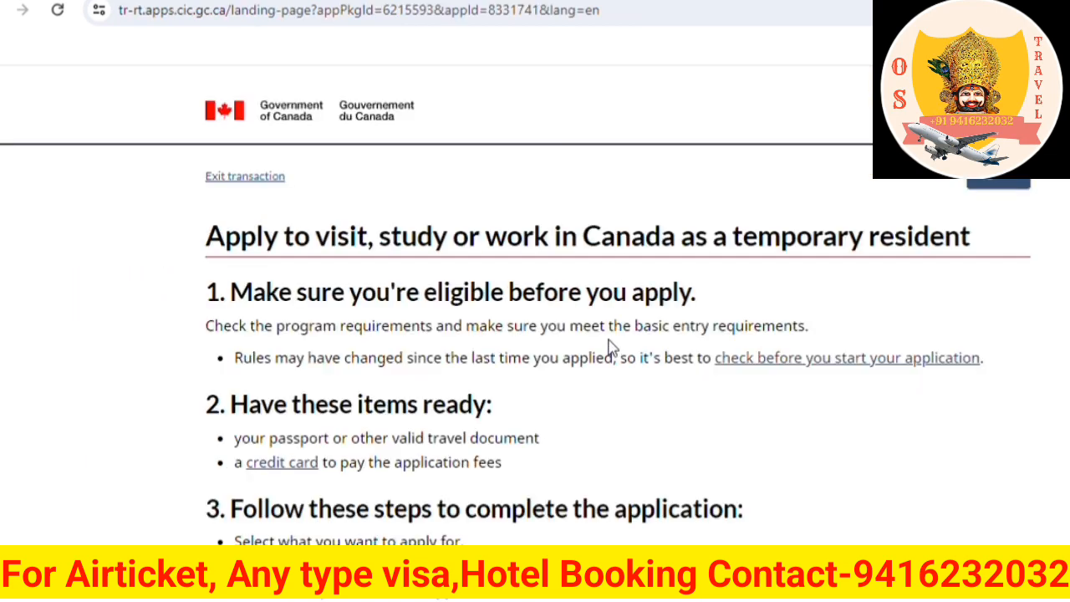
scroll(609, 348, down, 6)
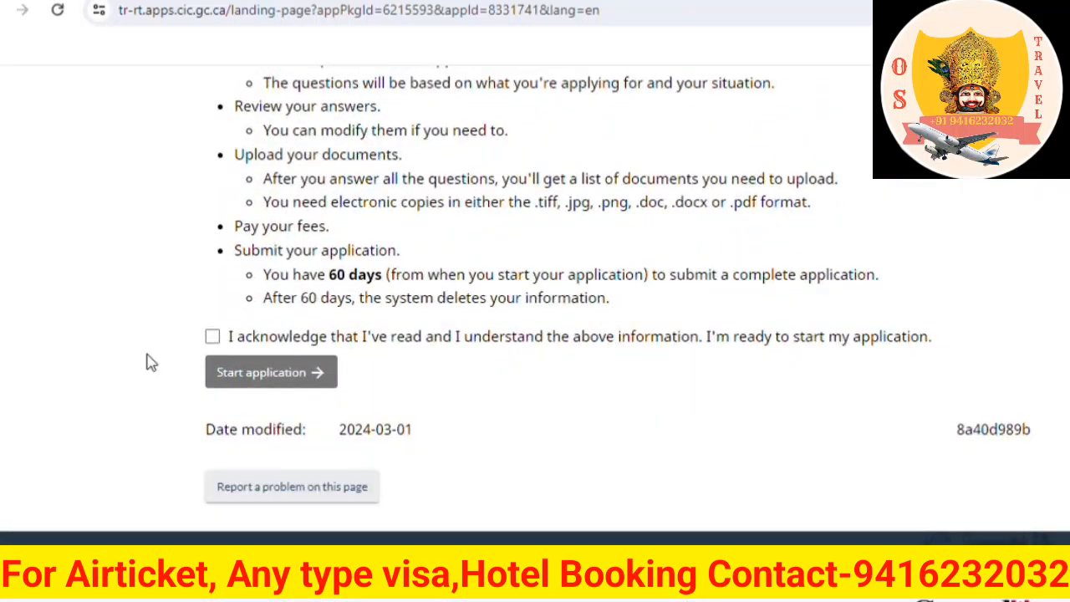
click(212, 337)
click(255, 376)
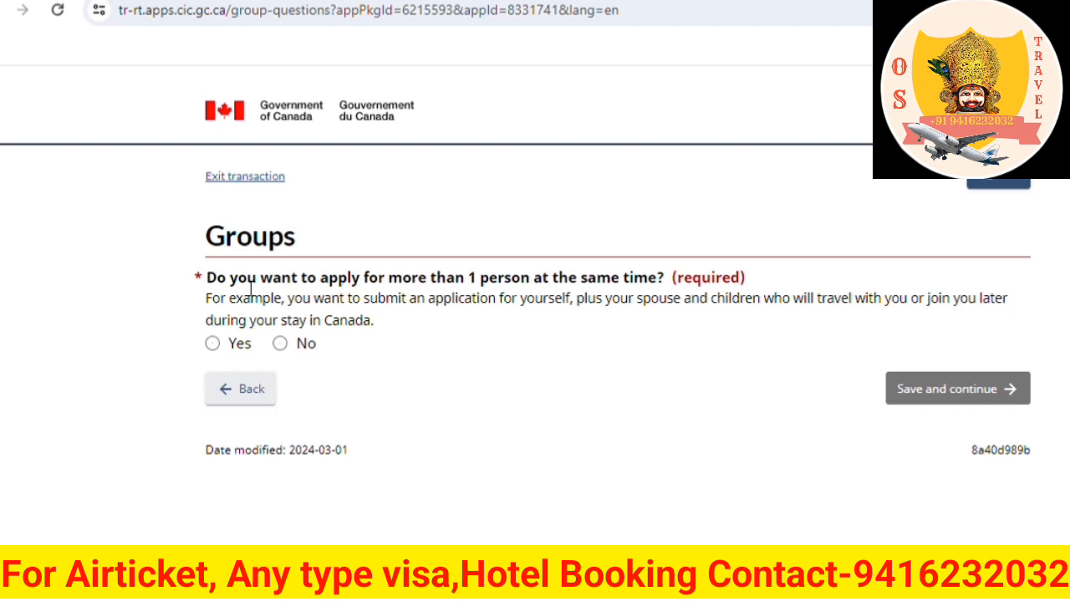
drag(238, 284, 490, 293)
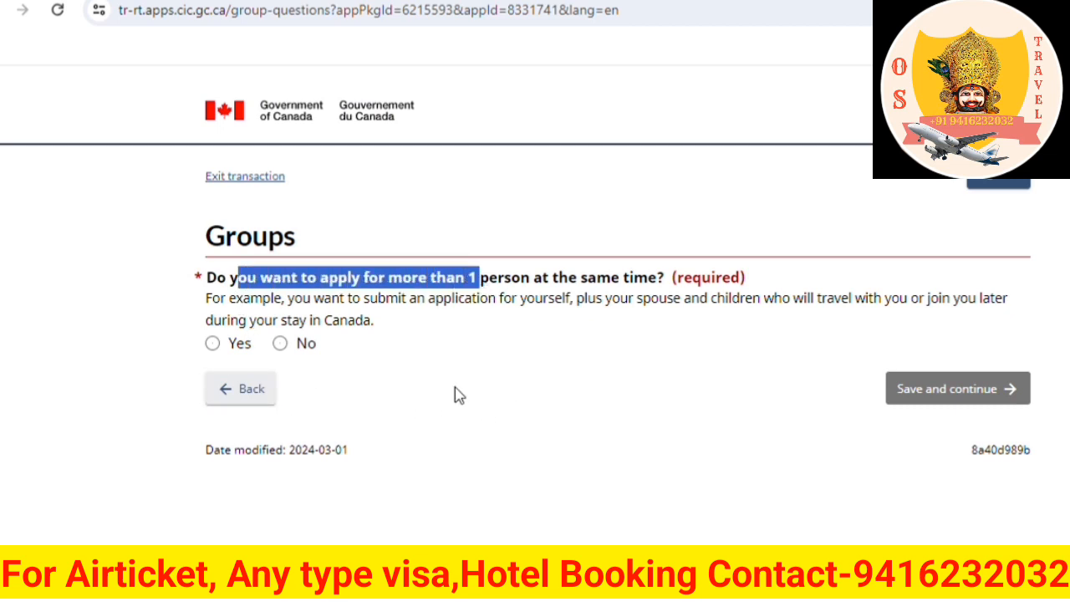
click(281, 343)
click(934, 402)
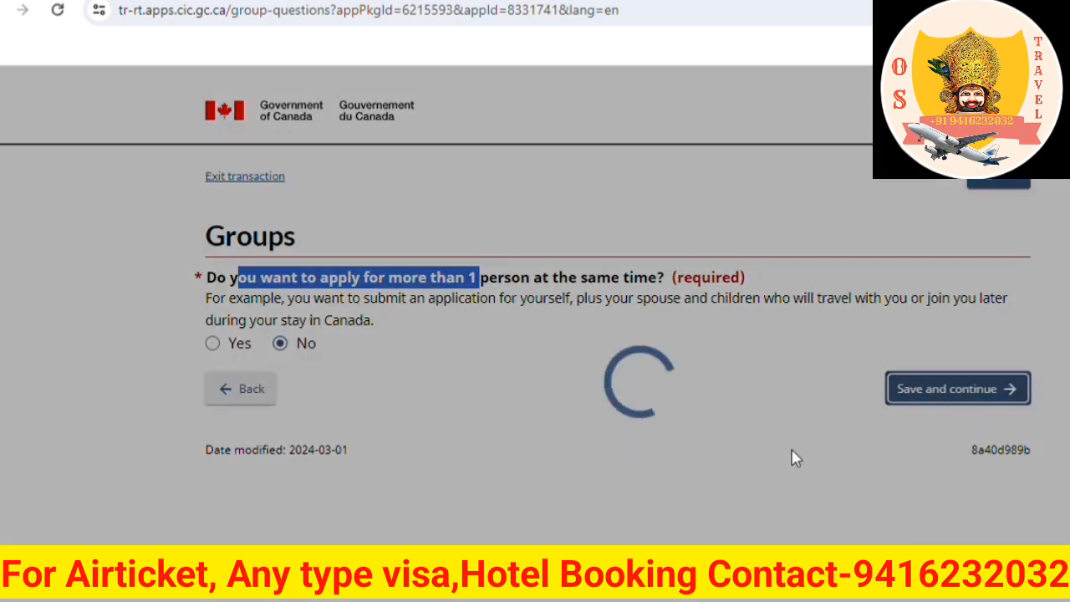
Choose a visitor visa with visiting Canada as a tourist as the purpose
scroll(778, 454, down, 2)
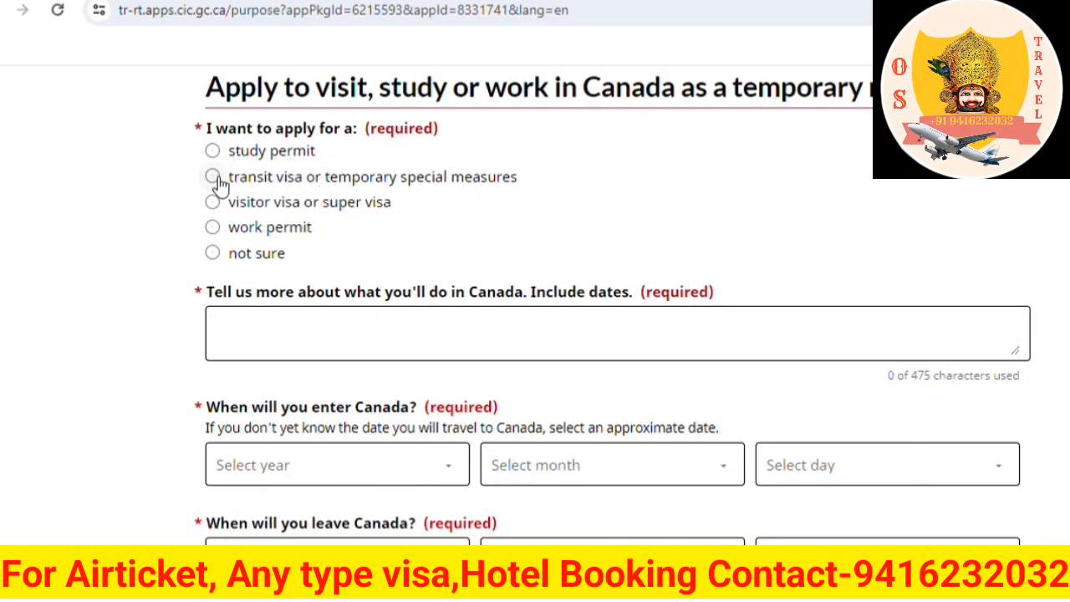
click(212, 204)
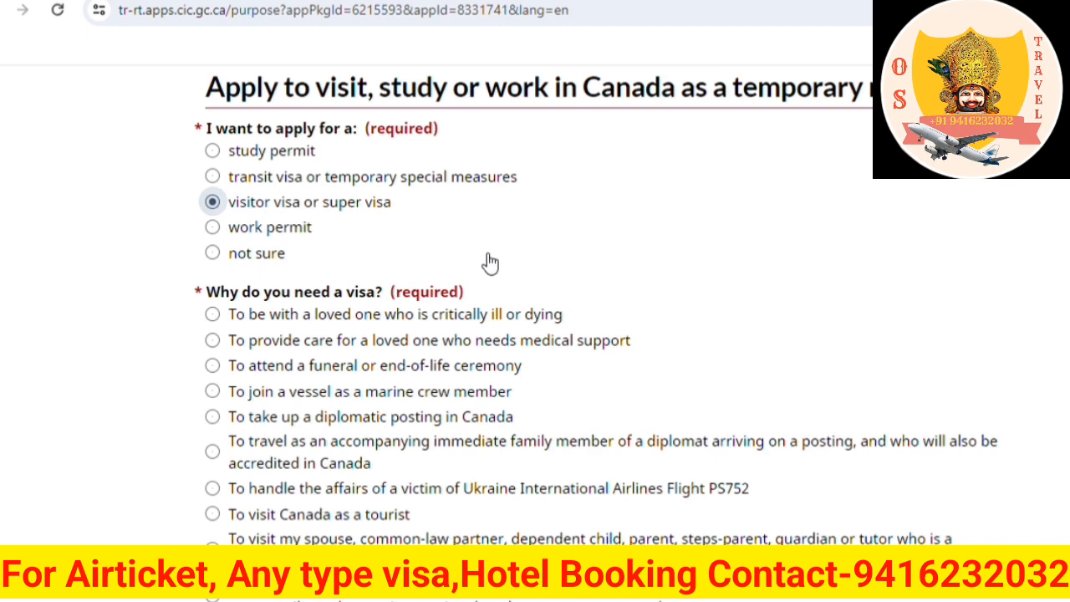
scroll(487, 261, down, 3)
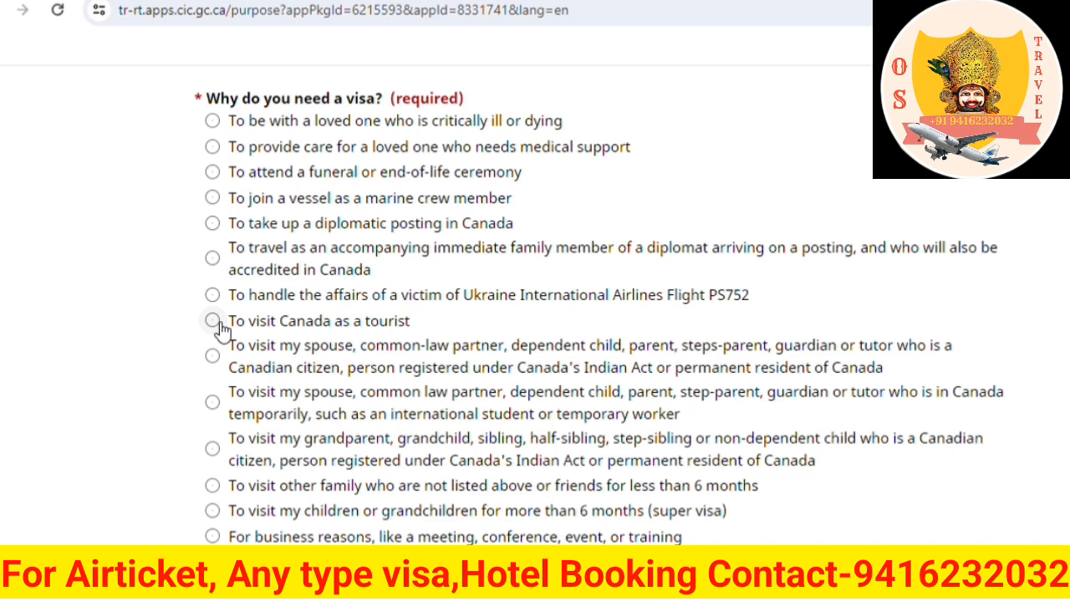
click(214, 321)
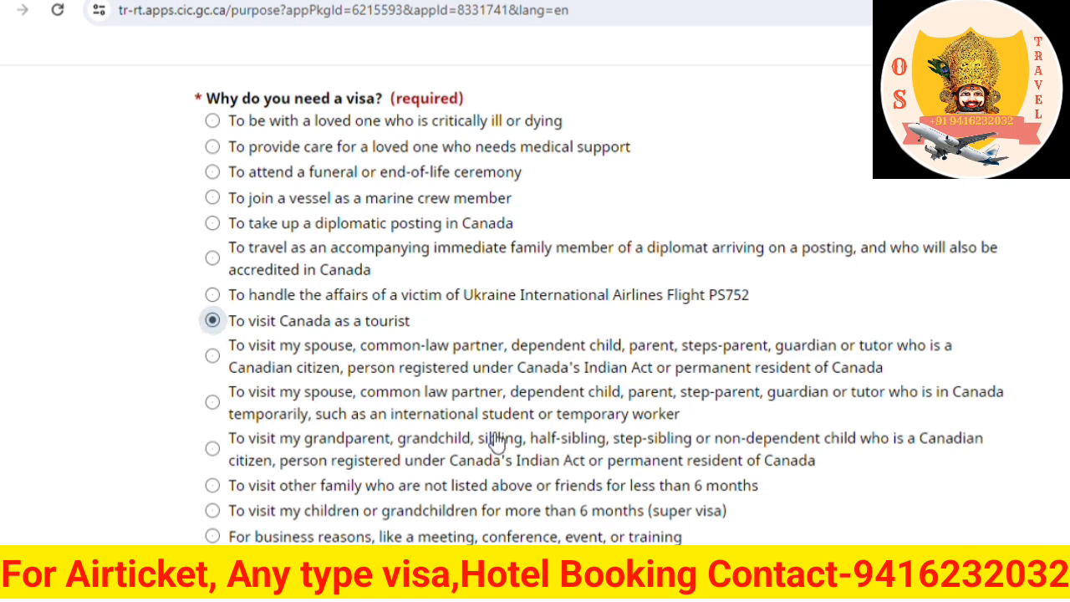
scroll(493, 442, down, 4)
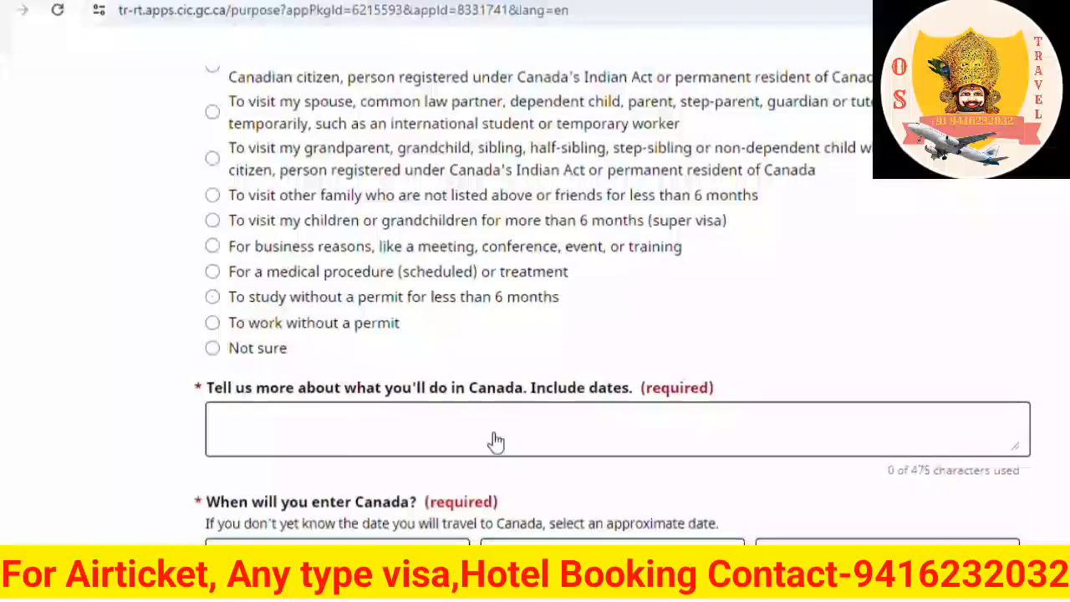
click(418, 436)
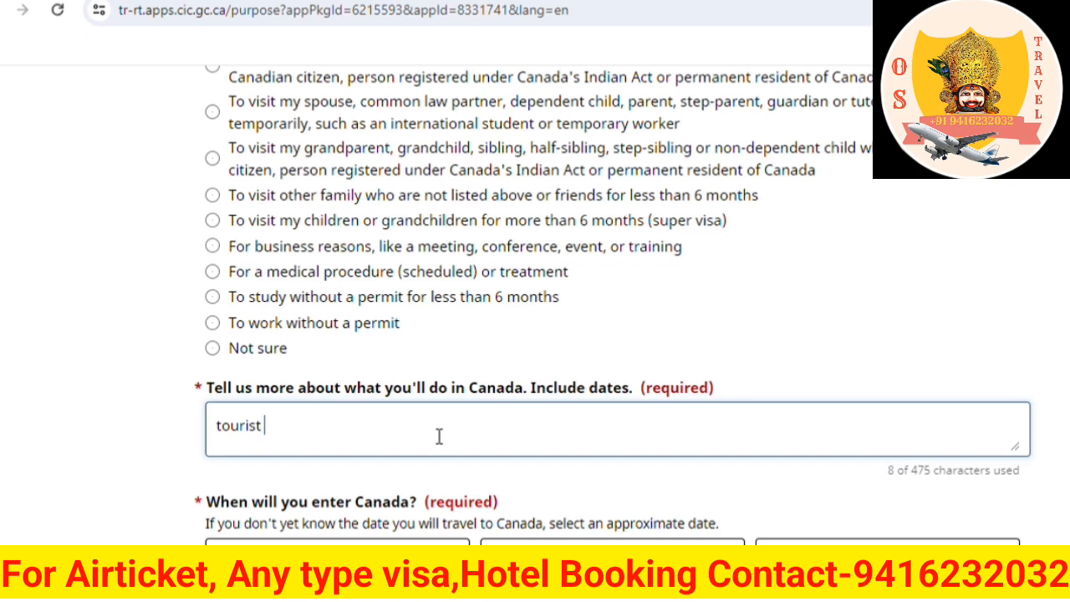
scroll(442, 489, down, 3)
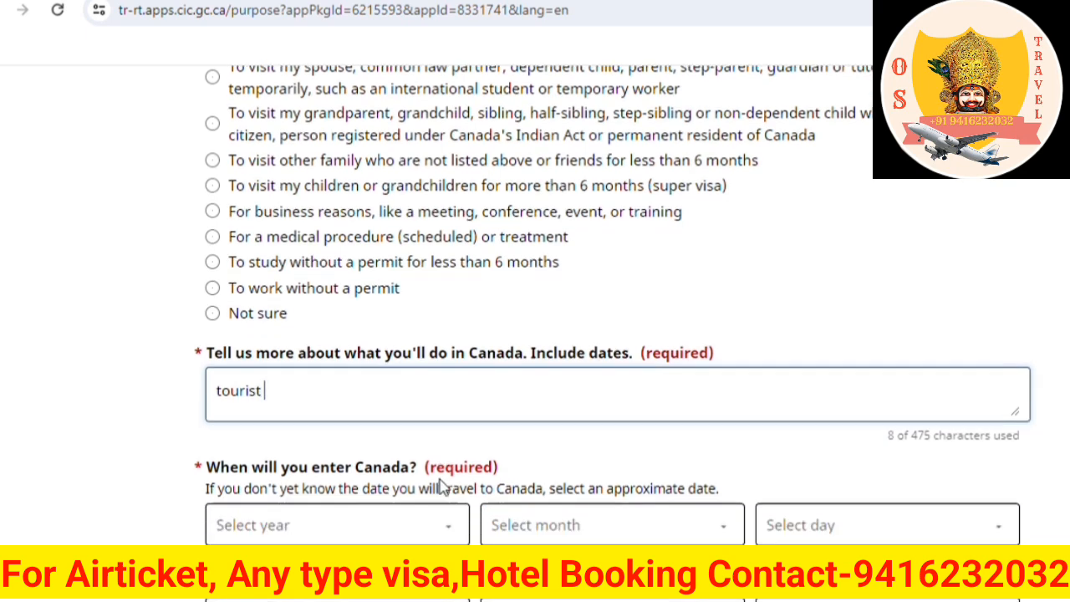
Set the entry date to 15 June 2024
click(449, 382)
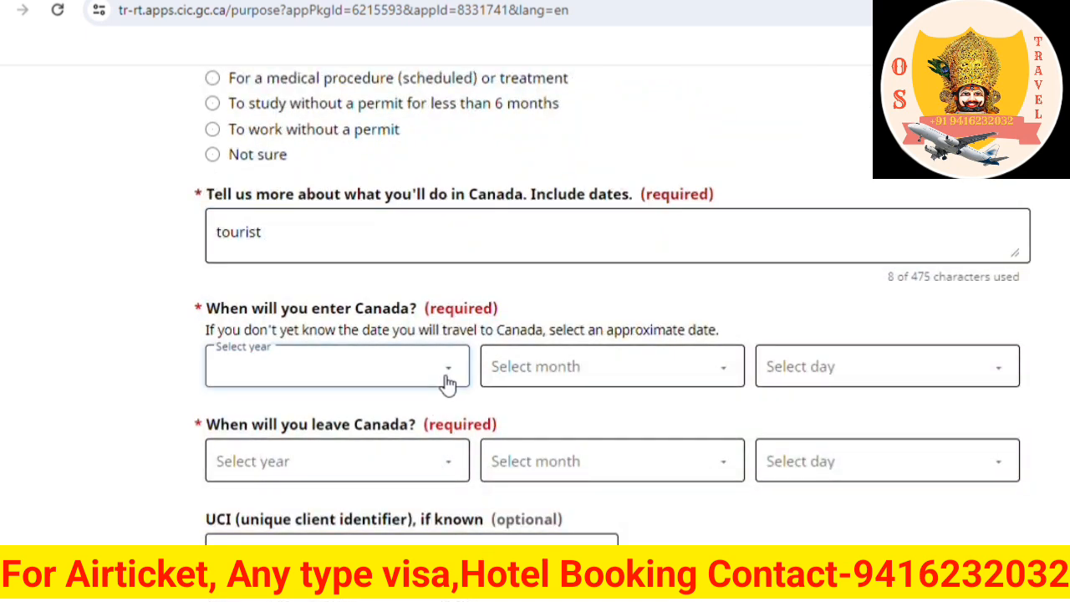
click(359, 8)
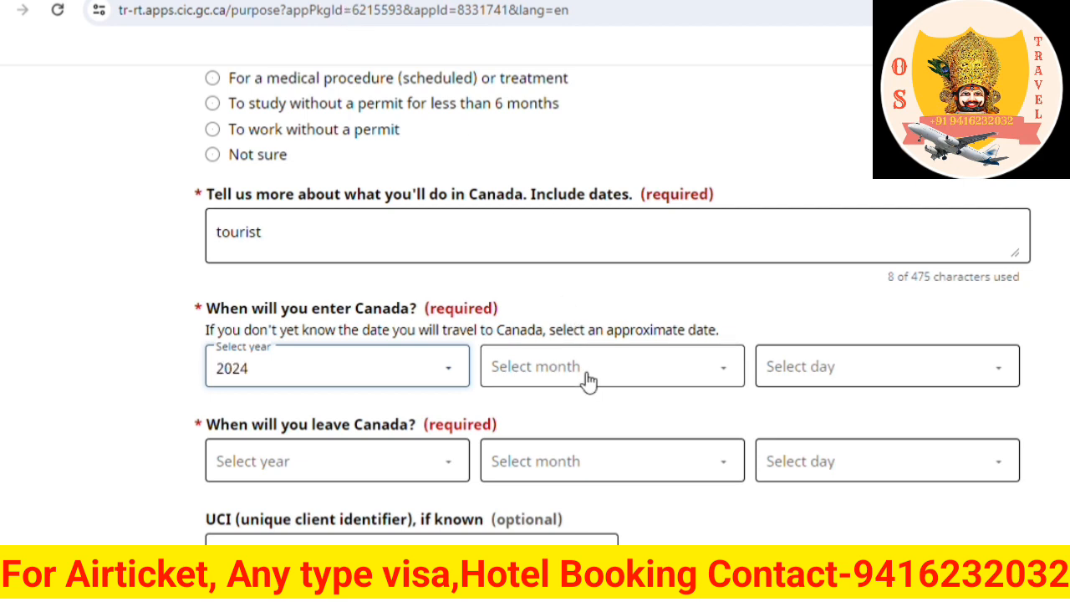
click(585, 378)
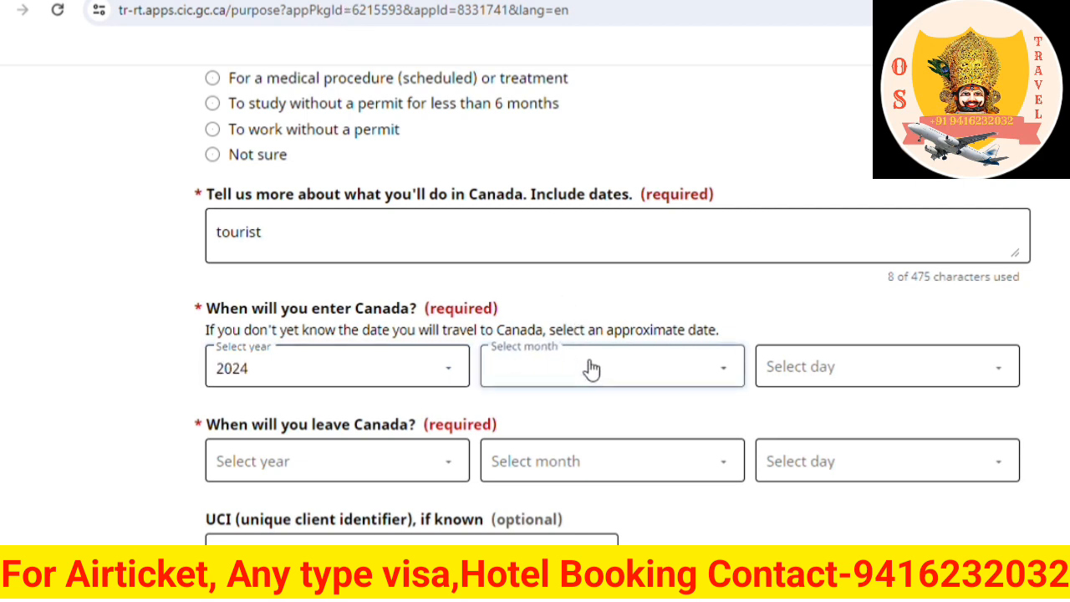
click(568, 495)
click(822, 369)
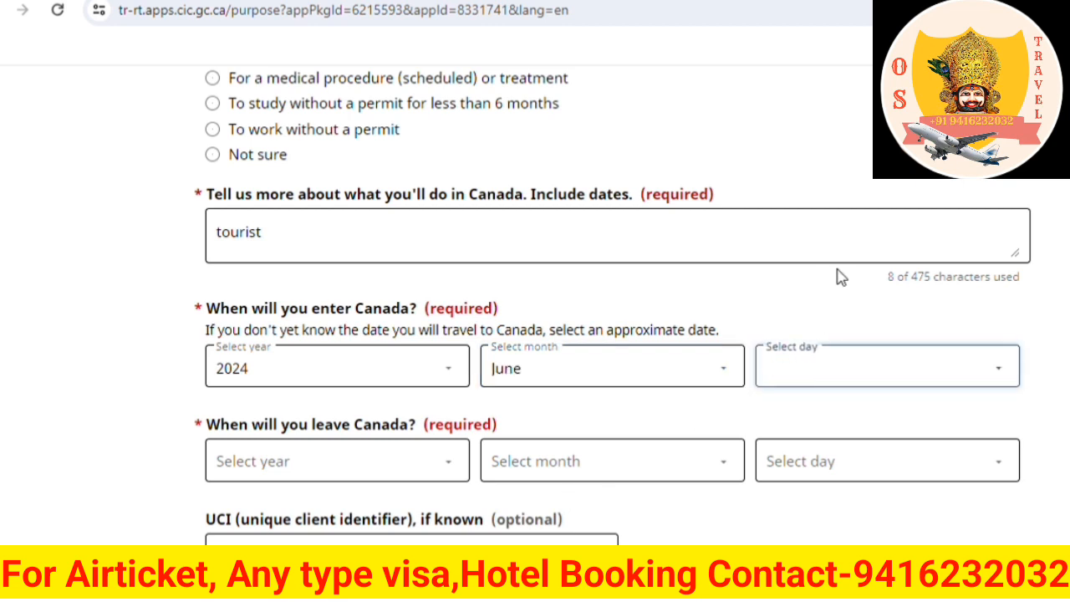
click(826, 244)
Set the departure date to 14 July 2024 and save the travel details
click(352, 475)
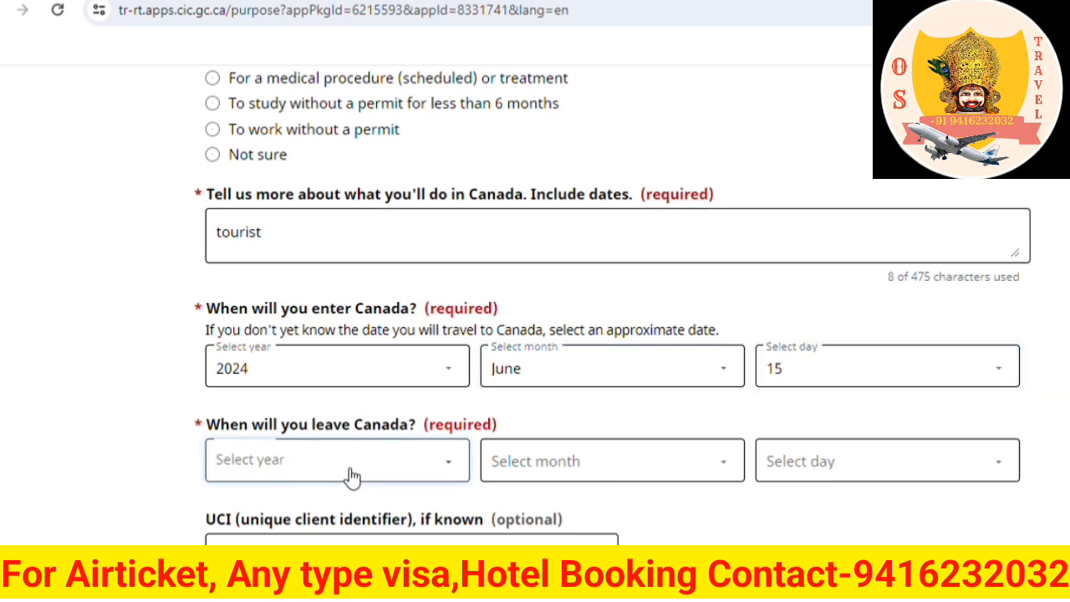
click(355, 44)
click(544, 461)
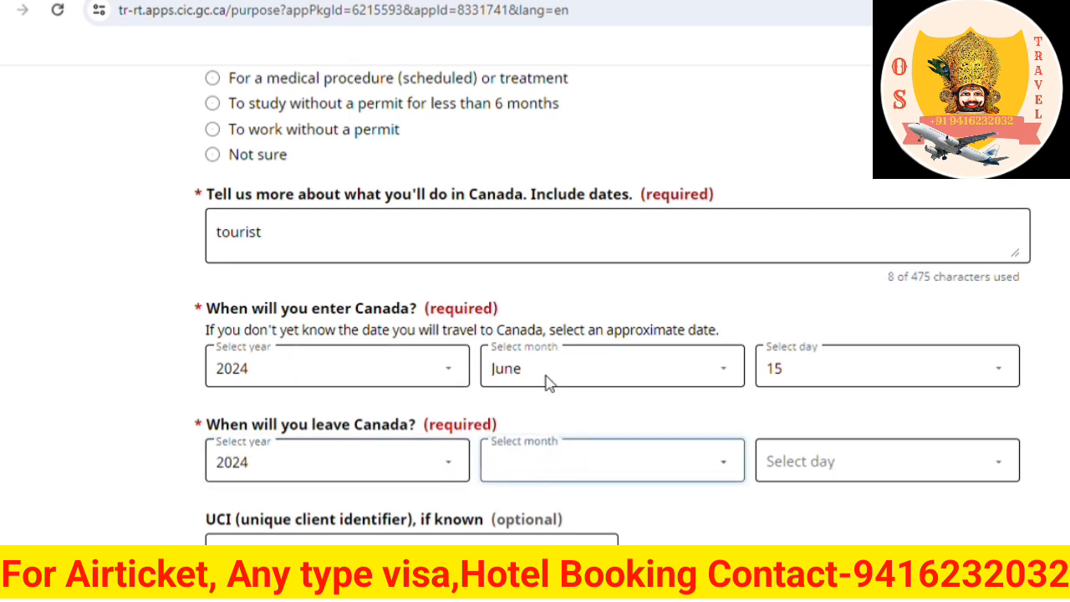
click(545, 325)
click(824, 473)
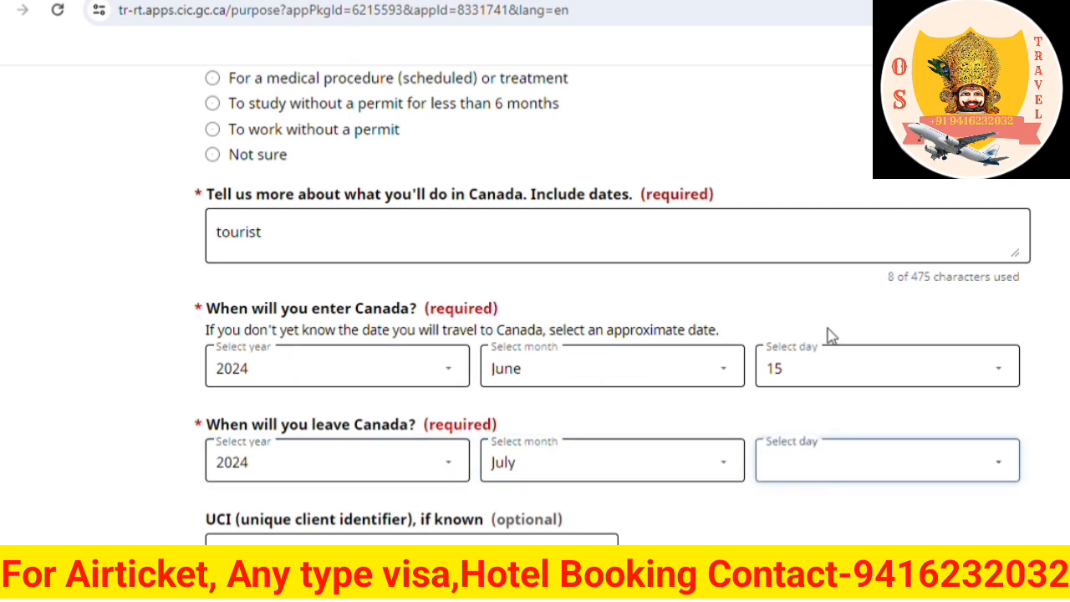
click(778, 326)
scroll(707, 538, down, 2)
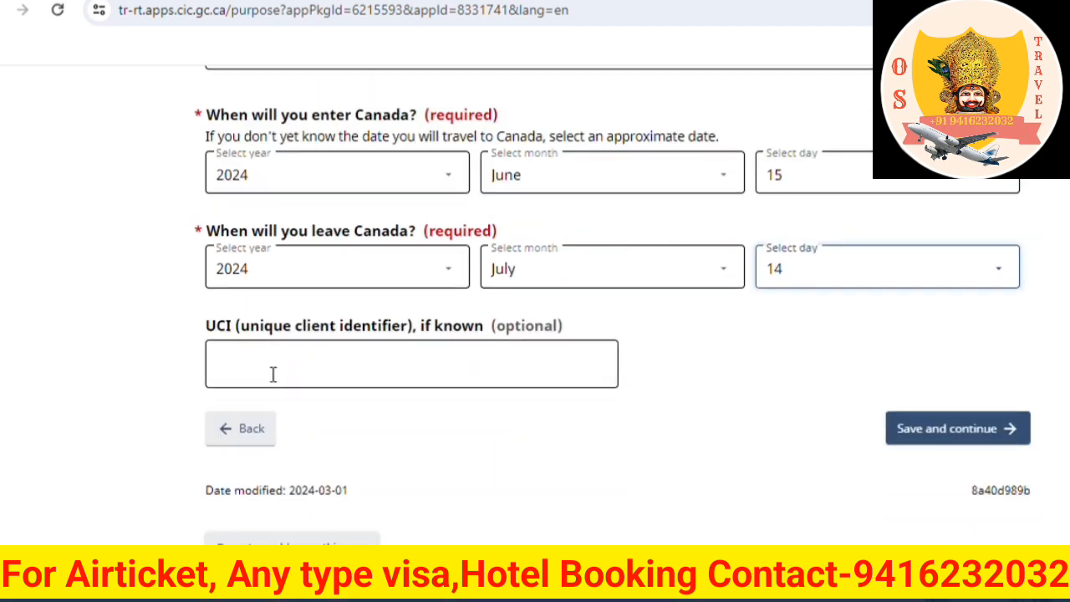
click(926, 430)
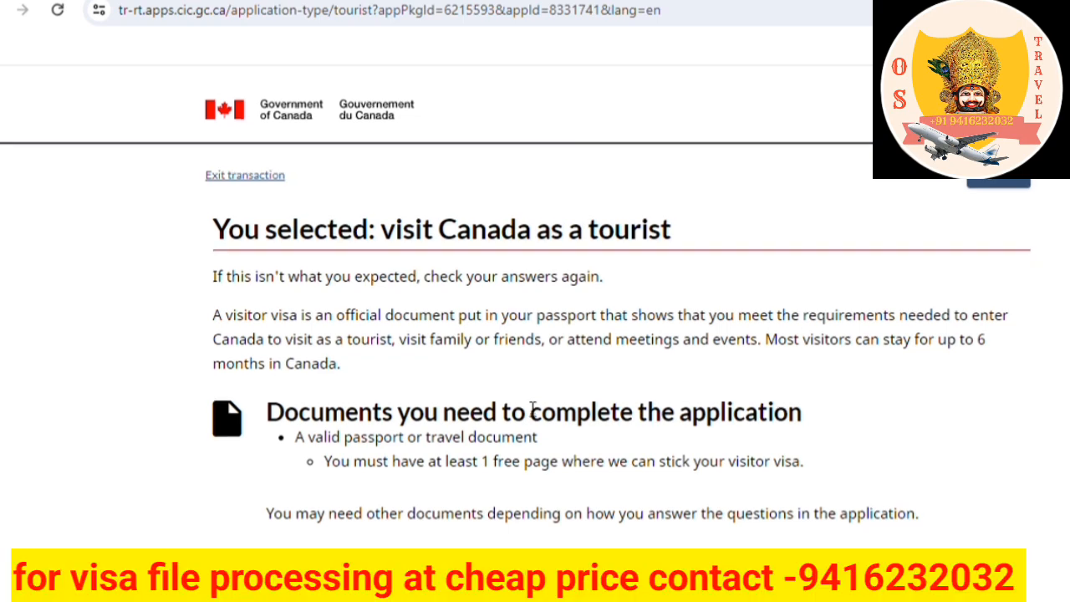
Continue into the application and answer No on the Representative page, then save
scroll(528, 409, down, 4)
scroll(528, 409, down, 1)
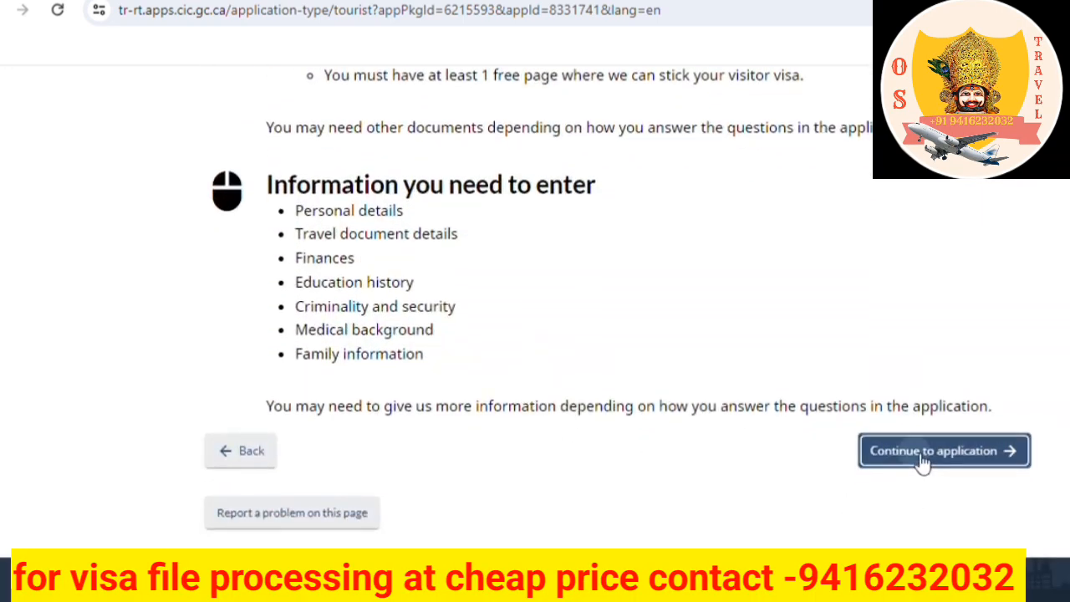
click(861, 453)
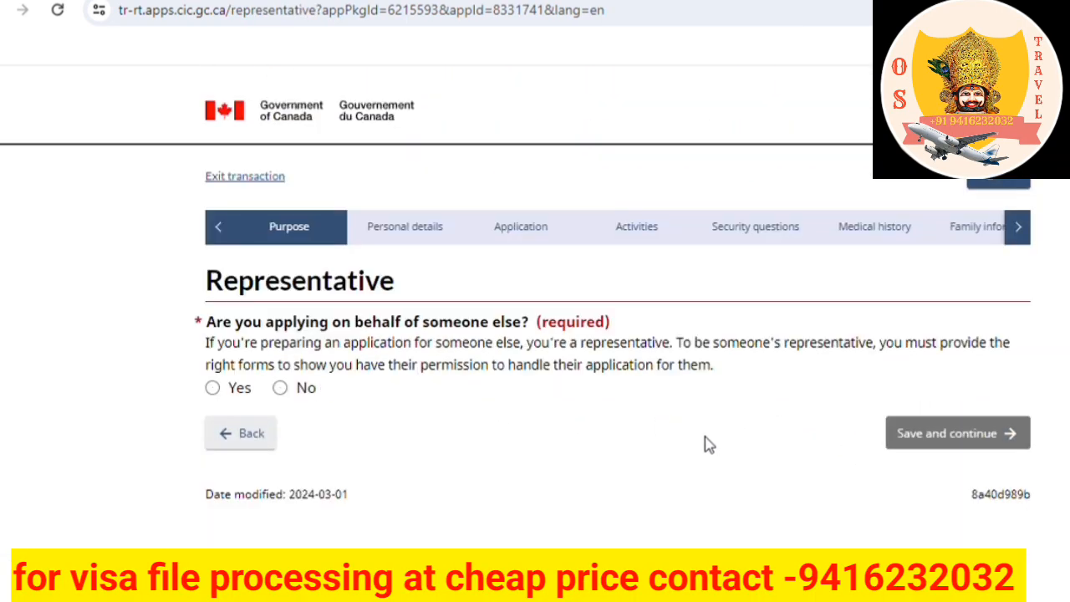
click(281, 388)
click(950, 437)
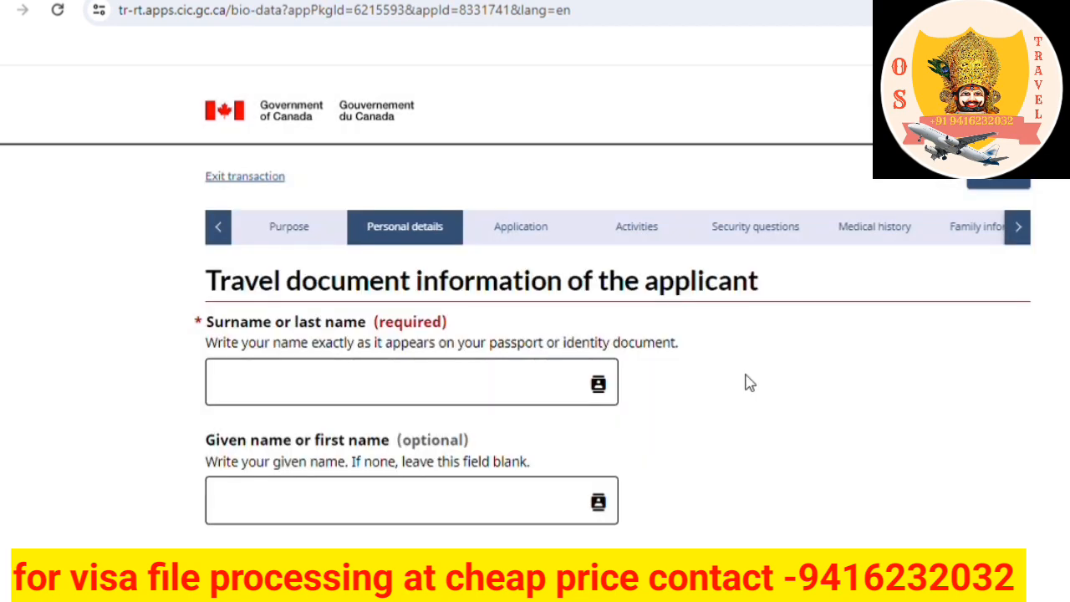
Enter the applicant's surname and given name
scroll(736, 377, down, 1)
click(511, 298)
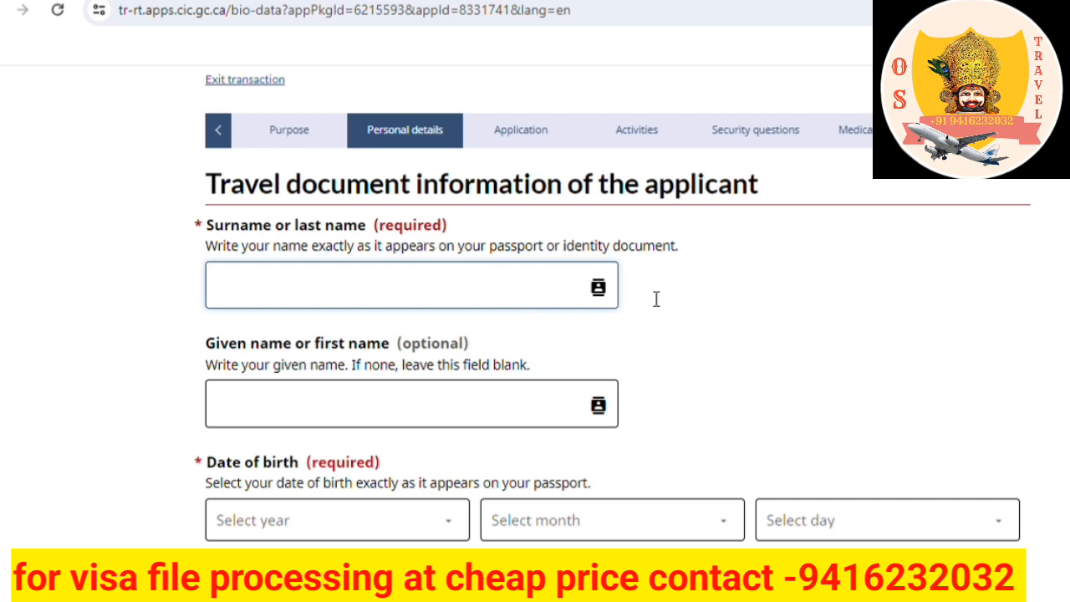
text(KUMAR)
key(Tab)
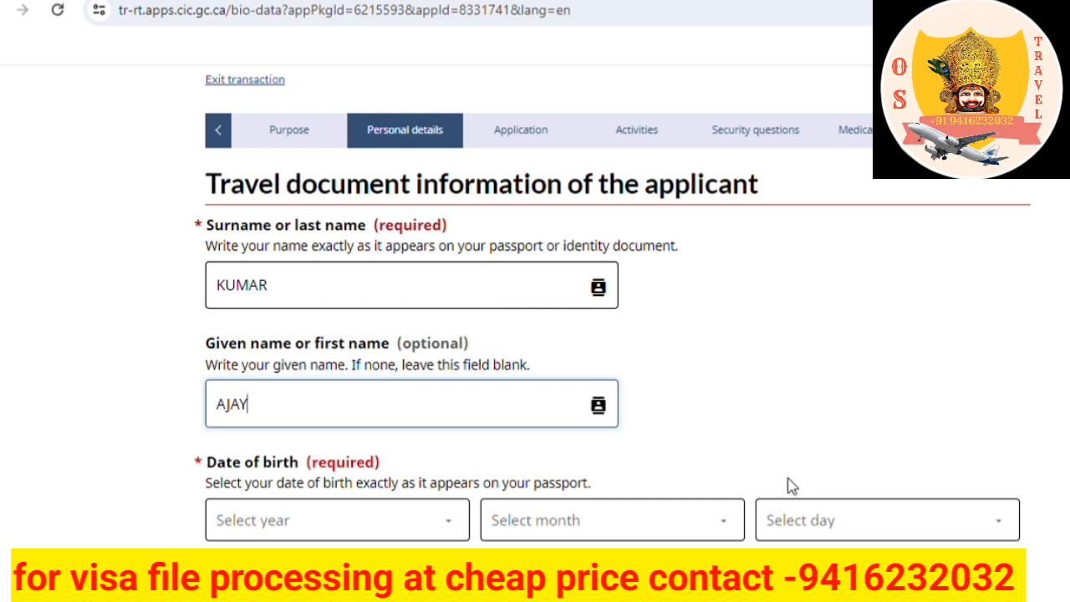
key(Tab)
text(1999)
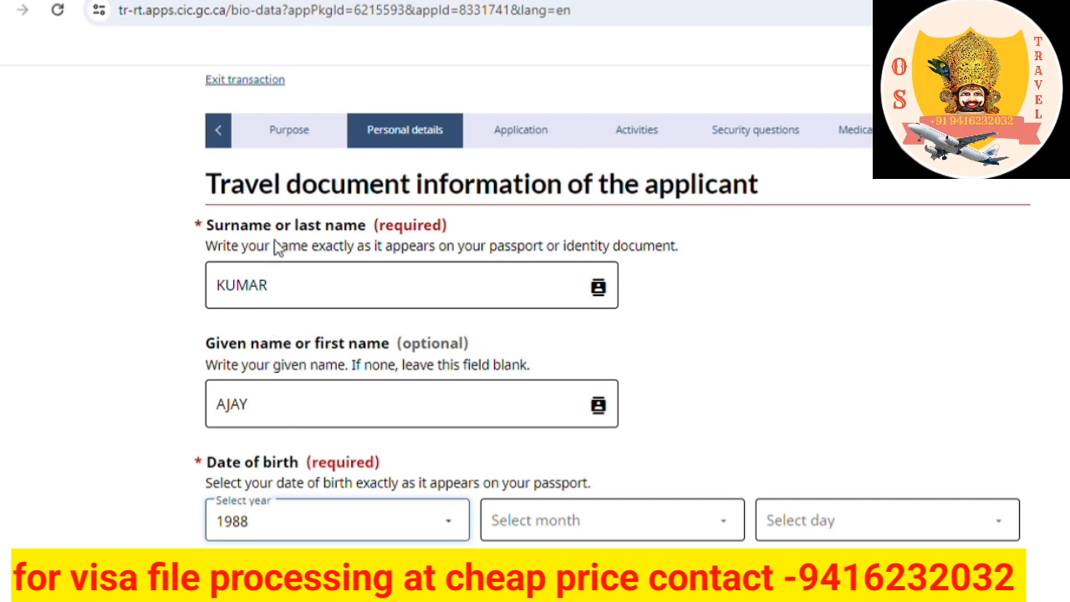
text(1981)
click(539, 528)
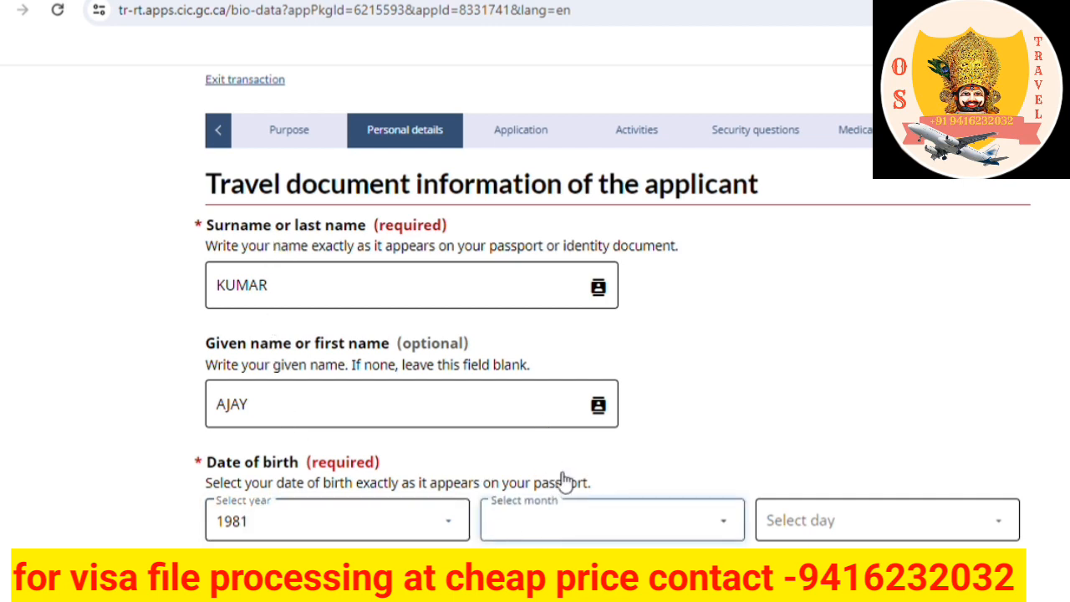
text(n)
click(805, 529)
scroll(272, 484, down, 3)
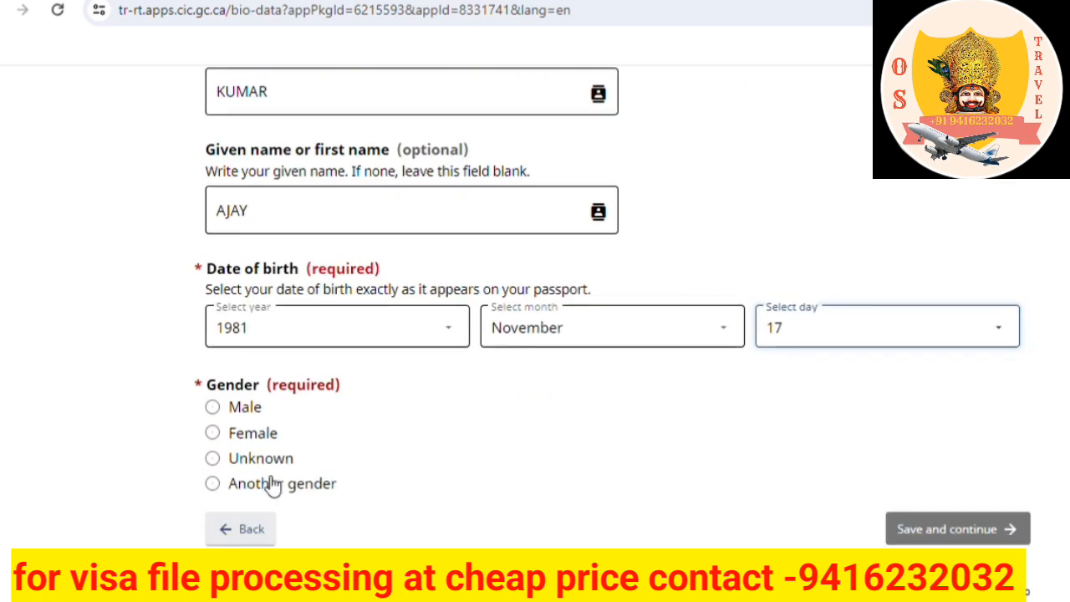
click(214, 408)
click(920, 528)
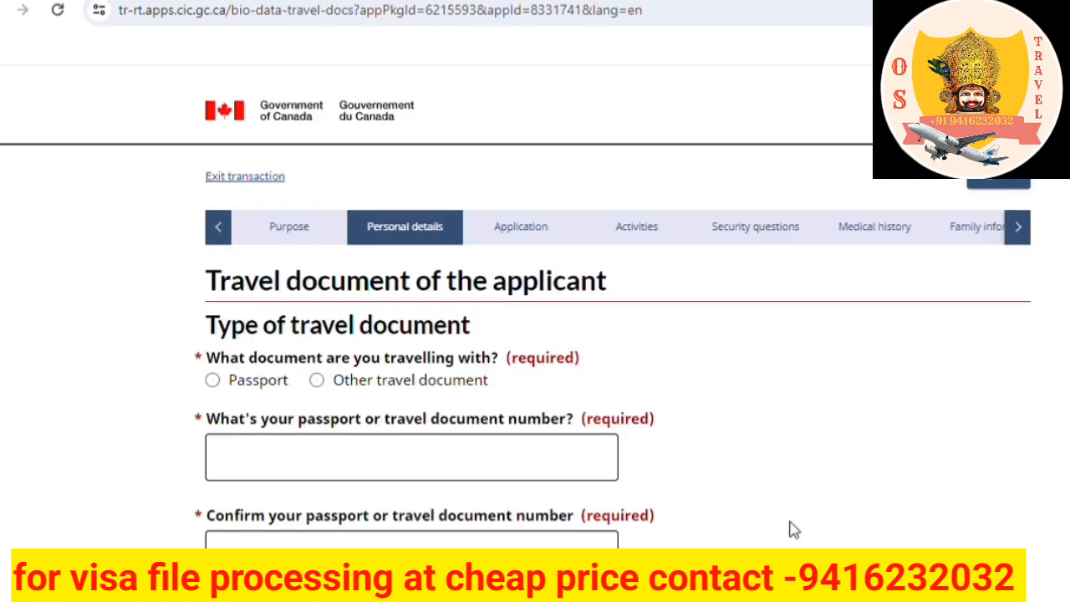
Record a regular Indian passport with Indian nationality, entering and confirming its number
click(214, 381)
click(215, 442)
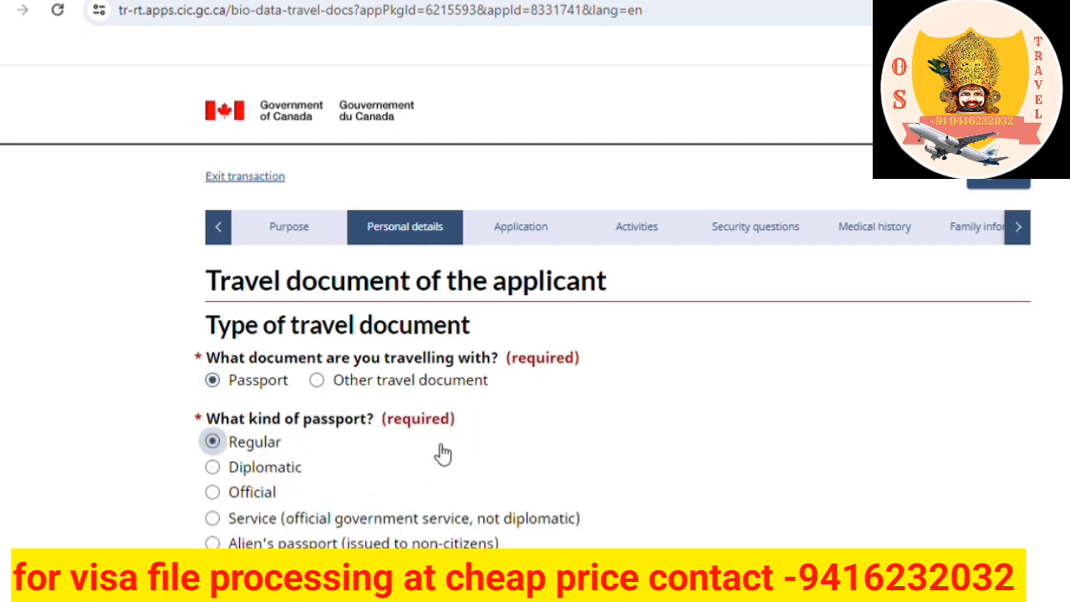
scroll(790, 436, down, 4)
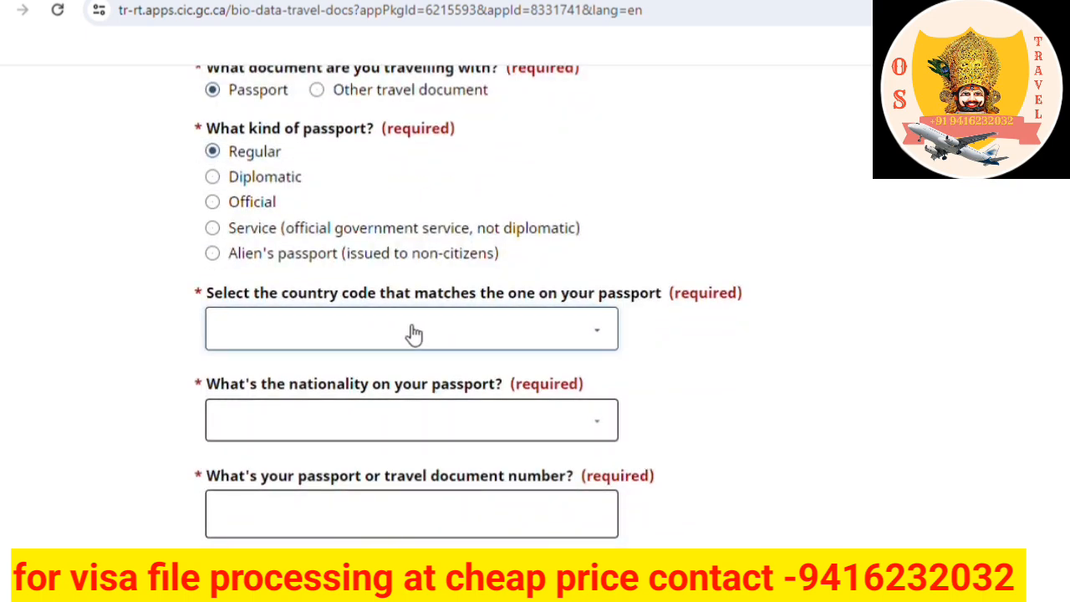
text(ind)
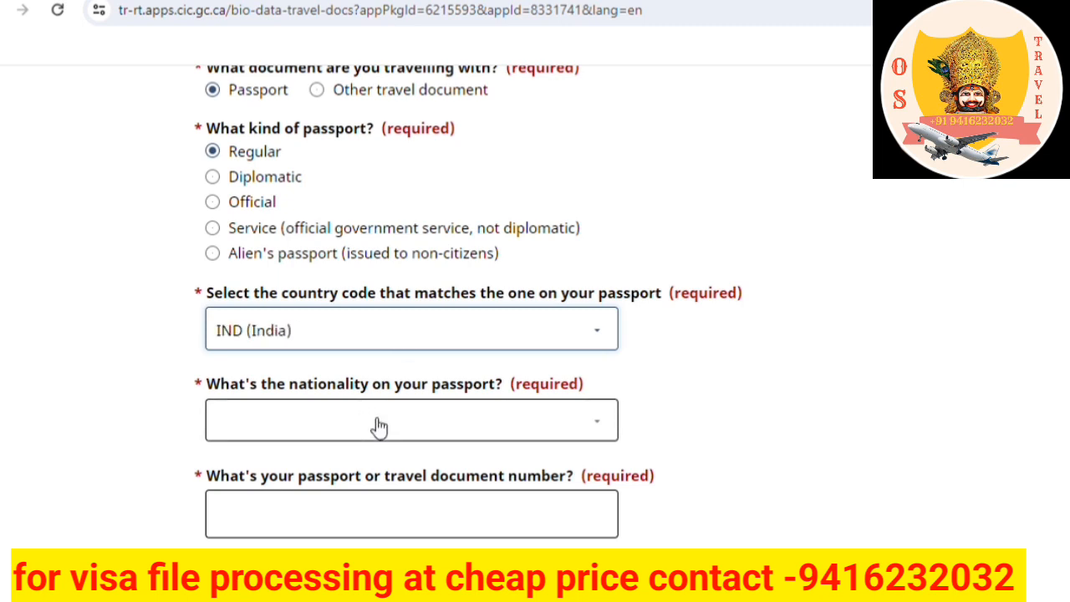
key(Tab)
text(ind)
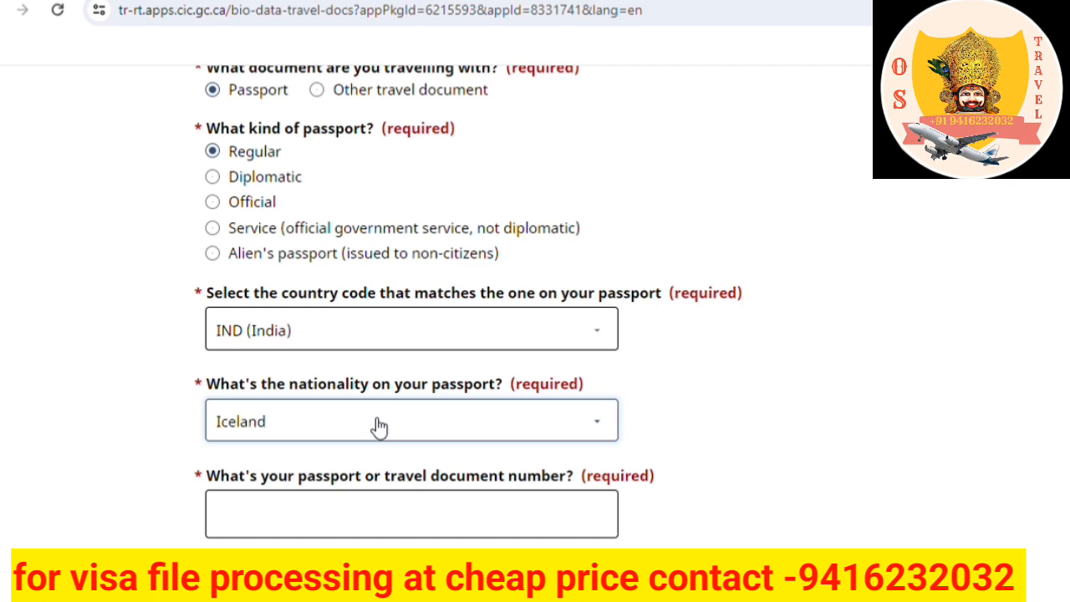
scroll(509, 518, down, 1)
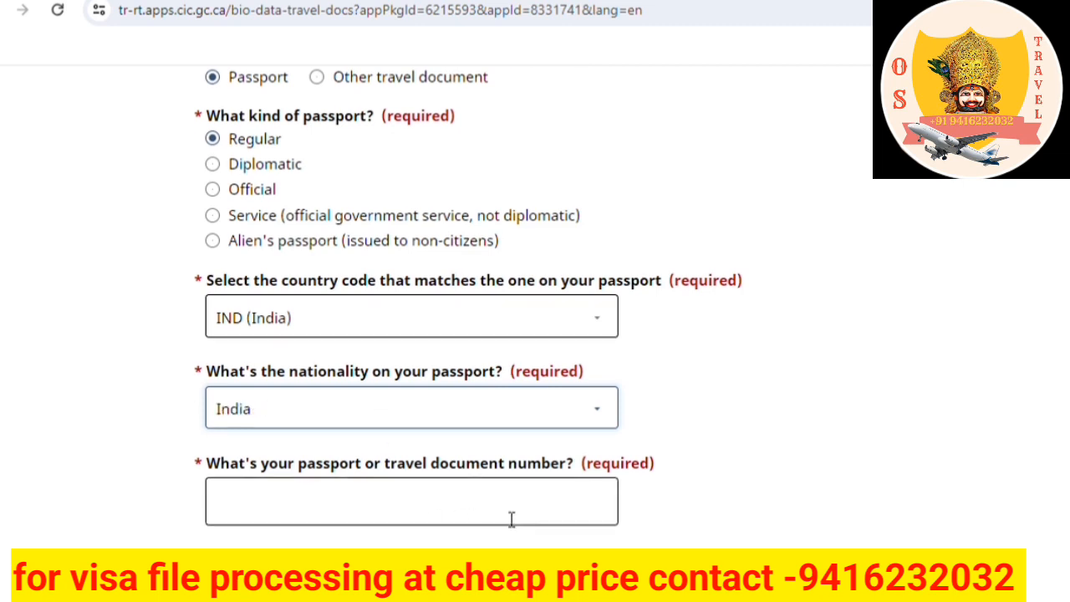
click(426, 432)
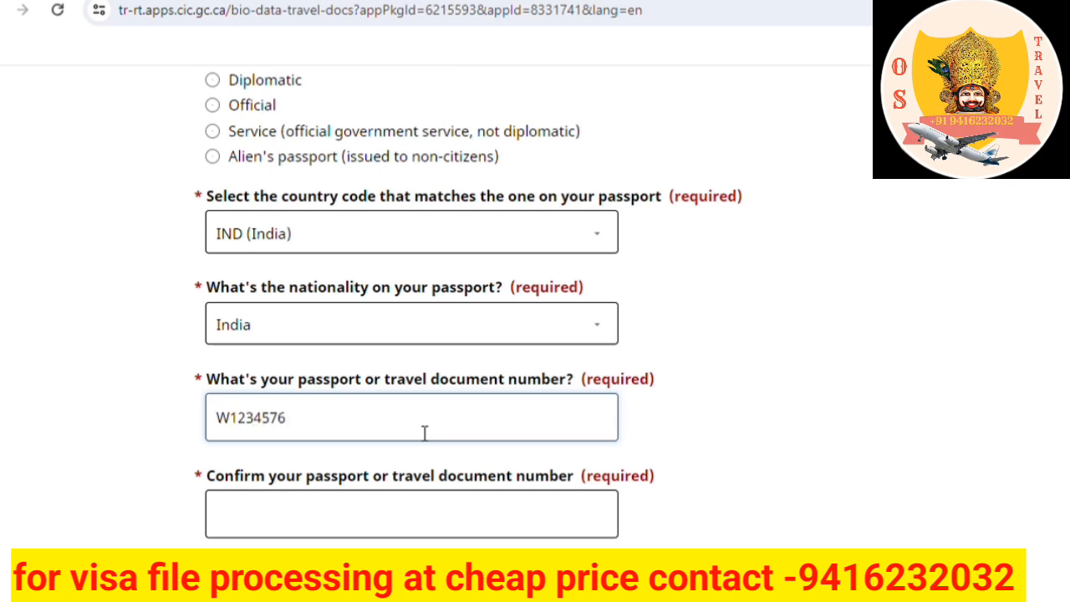
click(366, 514)
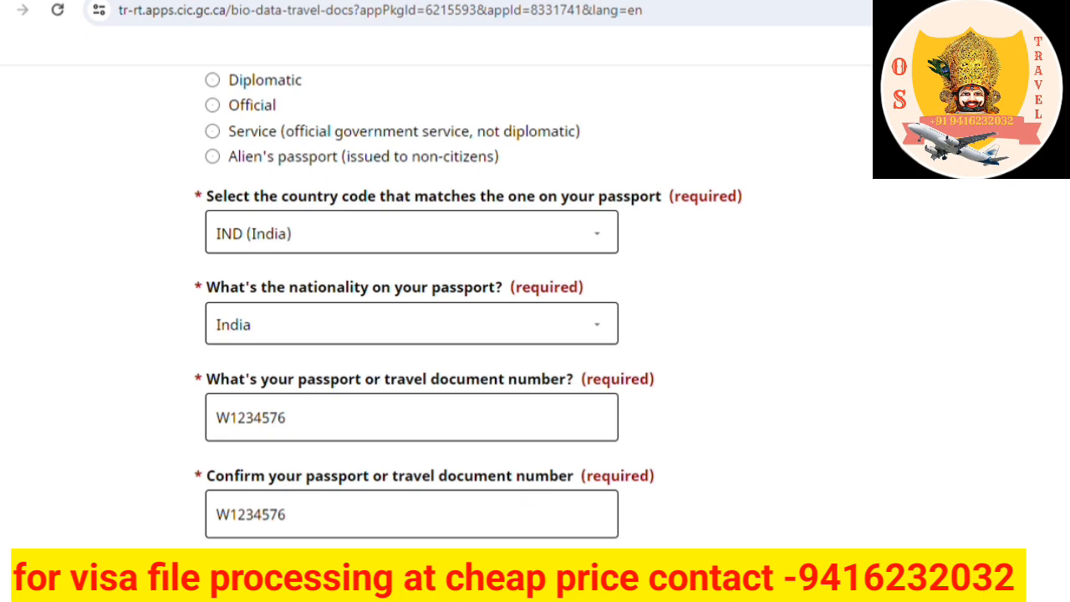
Set the passport issue date to 2 November 2019 and expiry to 1 November 2029
scroll(614, 520, down, 5)
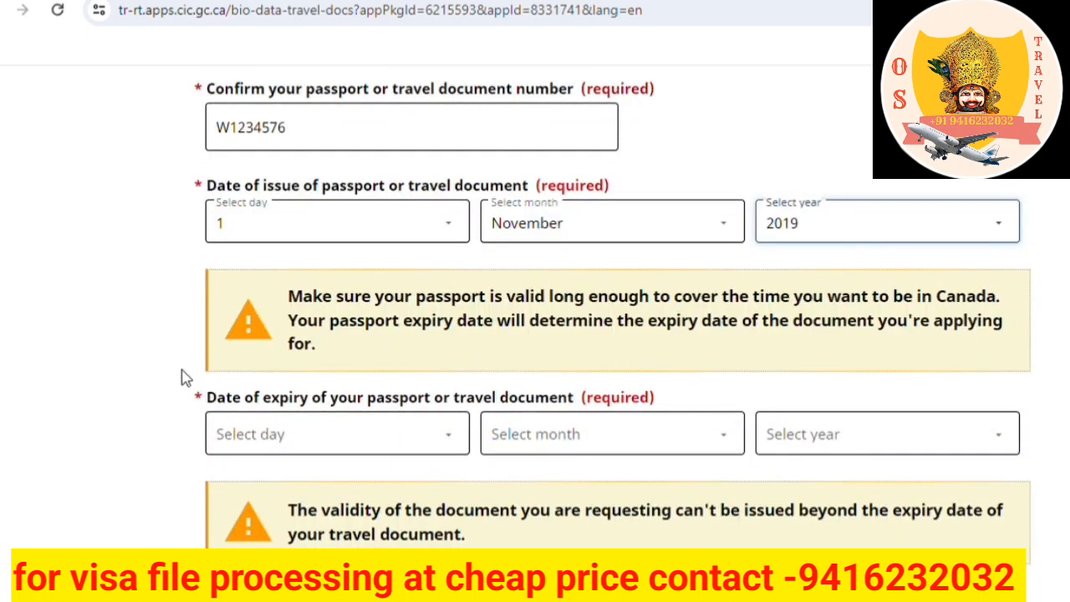
click(280, 237)
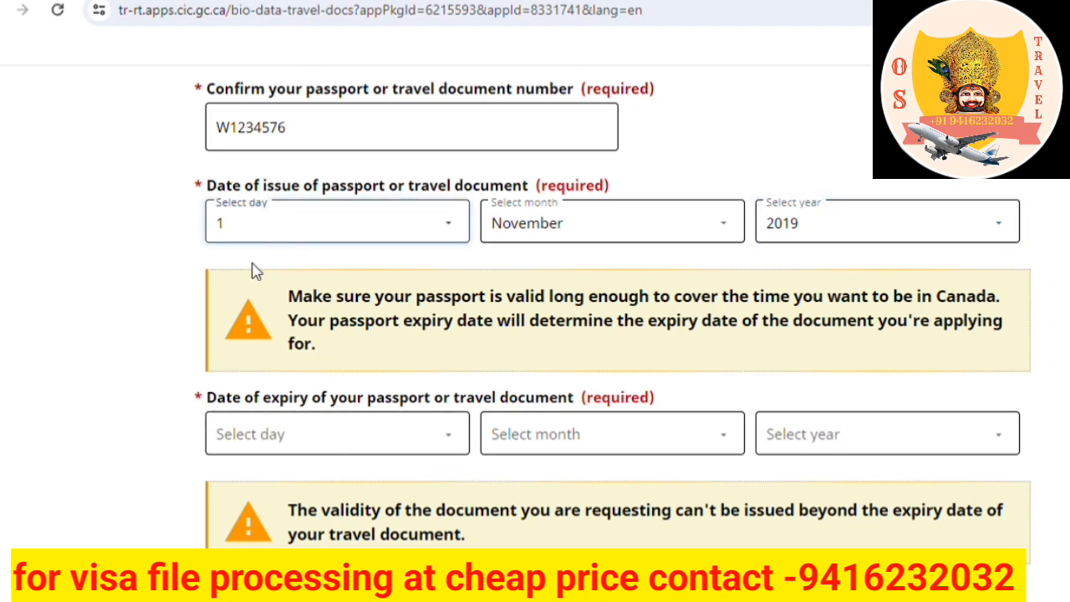
click(301, 438)
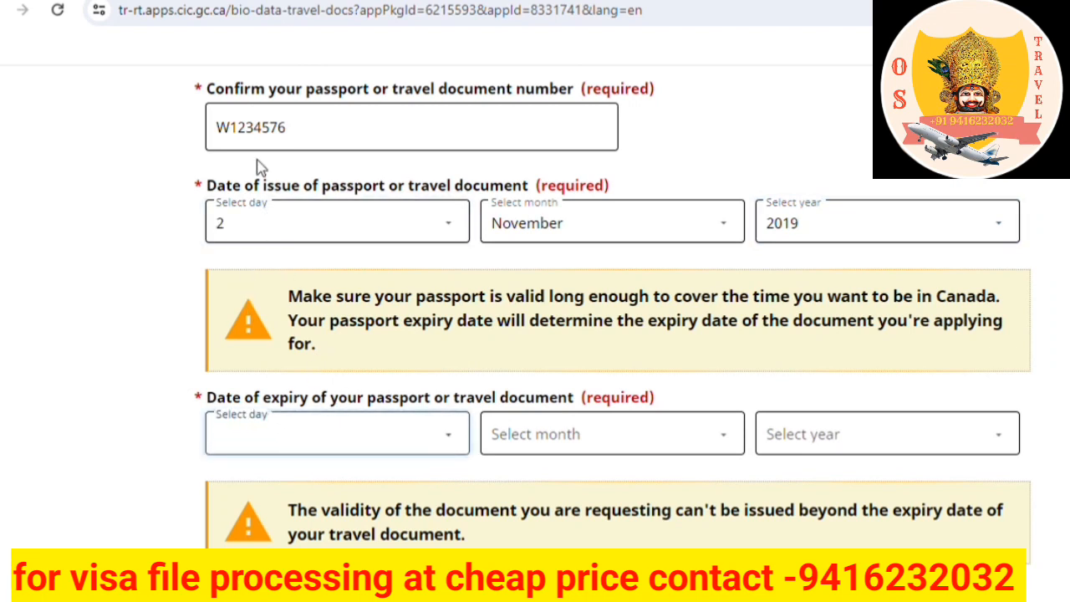
key(1)
click(557, 447)
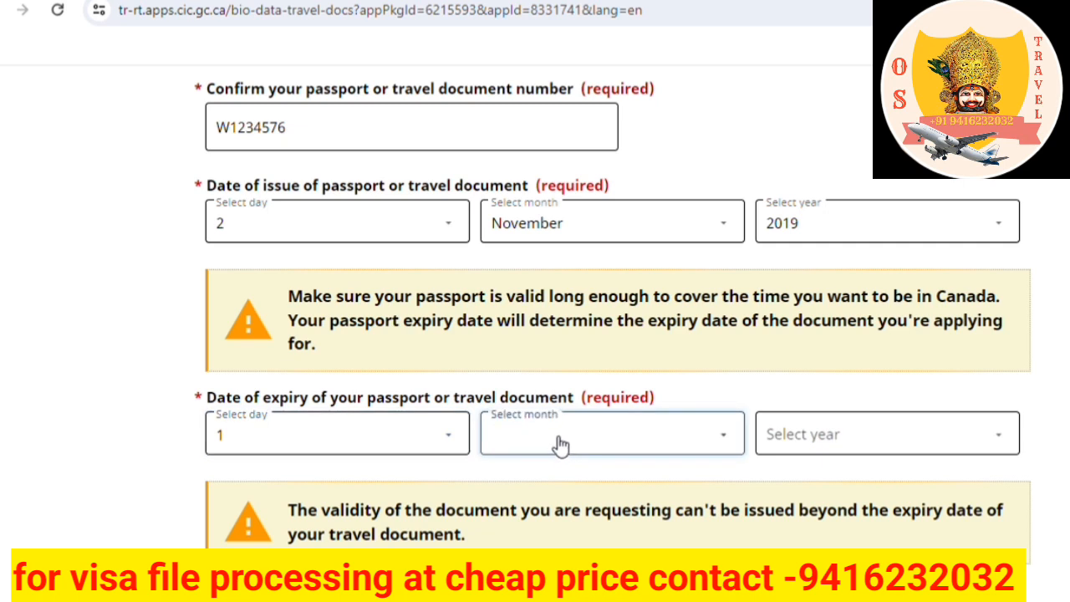
click(580, 377)
click(838, 438)
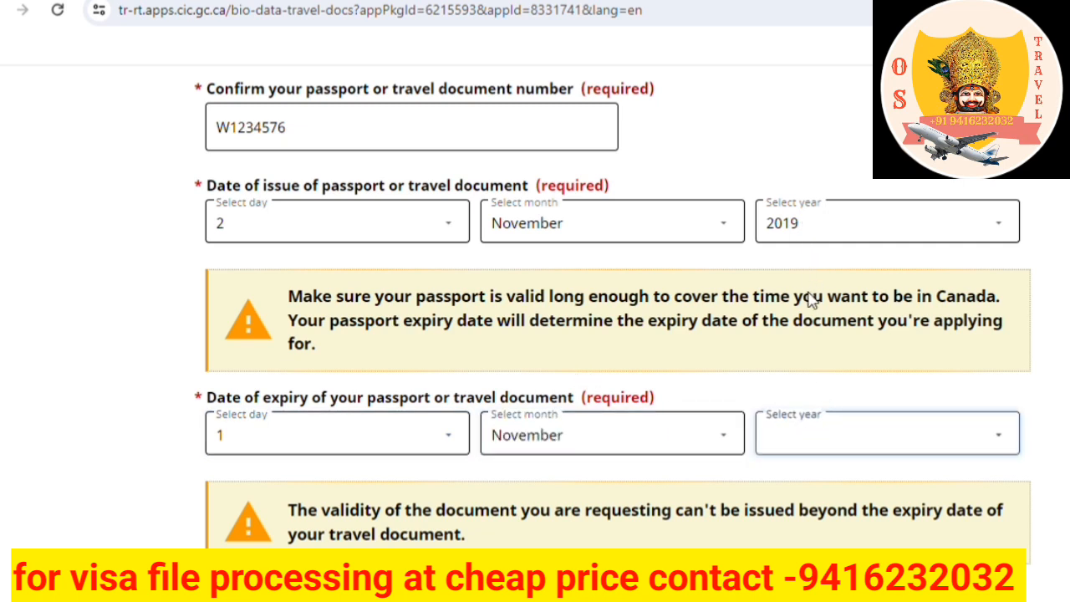
text(2029)
scroll(549, 400, down, 2)
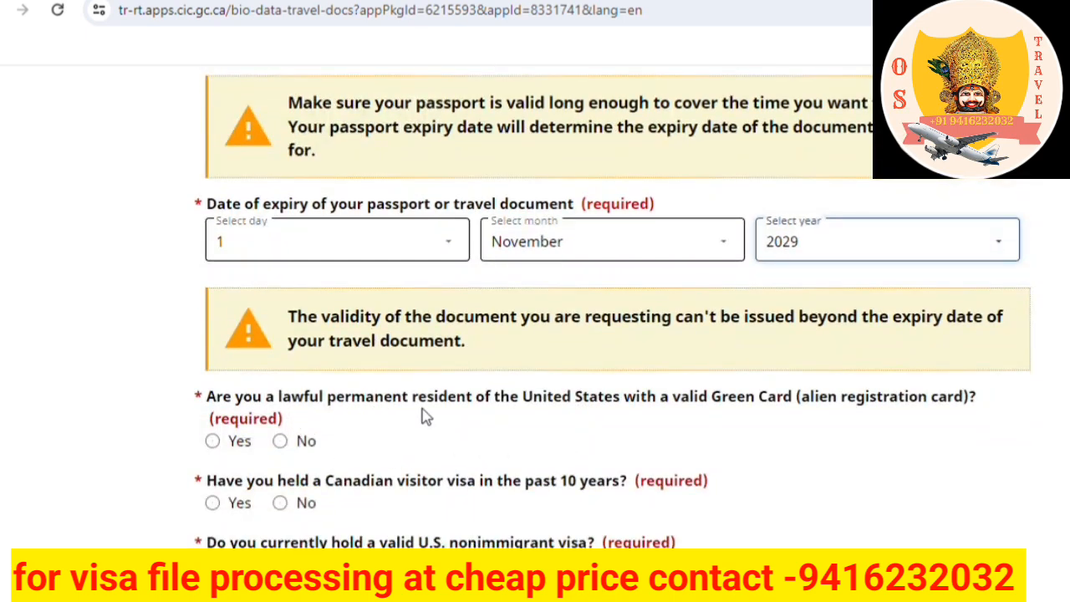
Answer No to the U.S. Green Card, prior Canadian visa and U.S. nonimmigrant visa questions
click(281, 443)
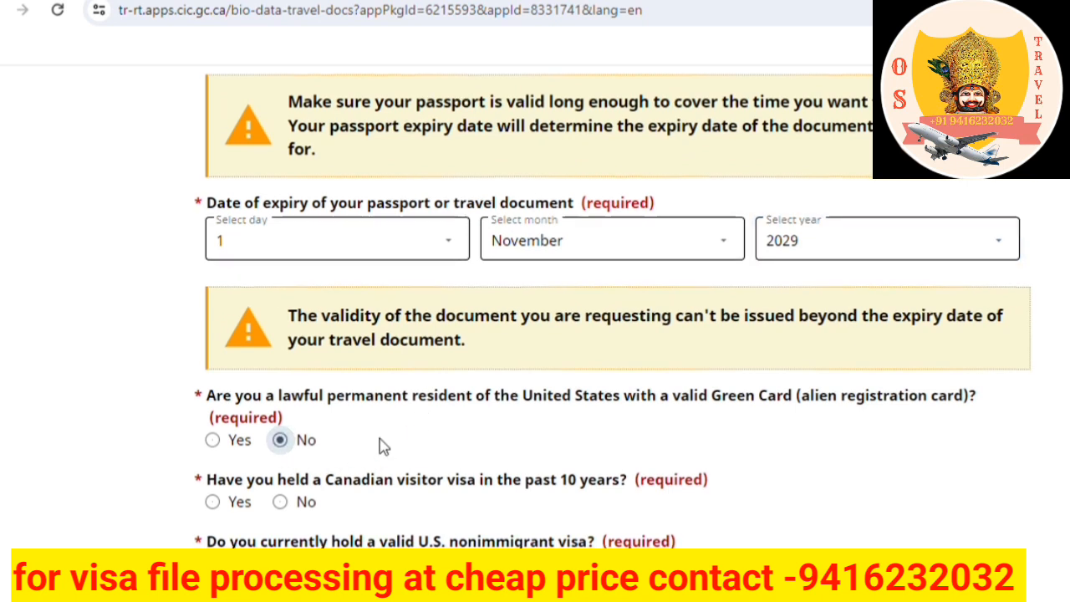
scroll(385, 447, down, 1)
drag(544, 302, 645, 308)
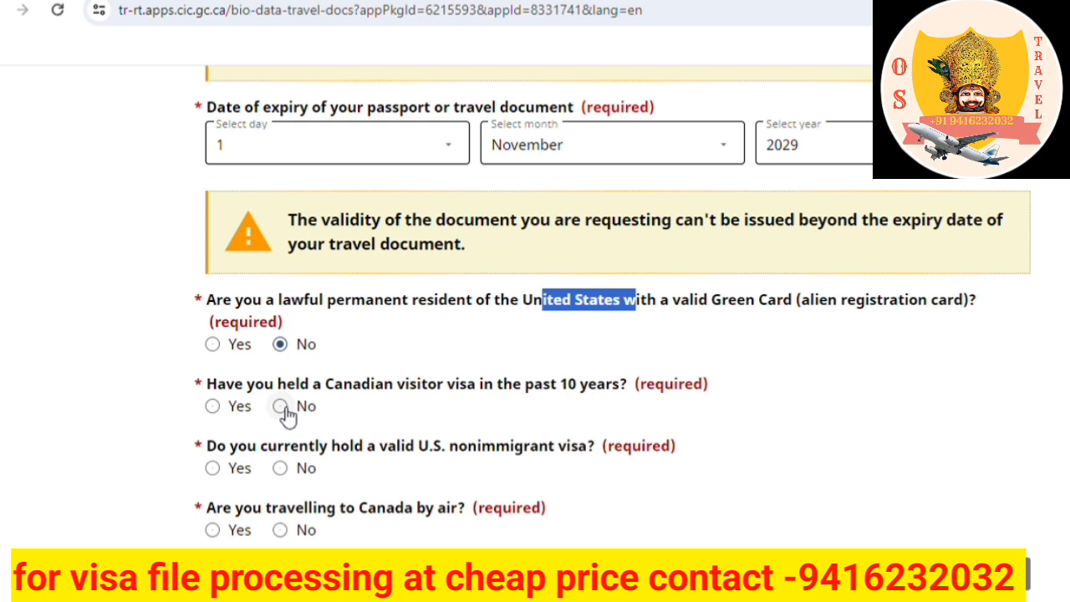
click(282, 406)
scroll(406, 420, down, 2)
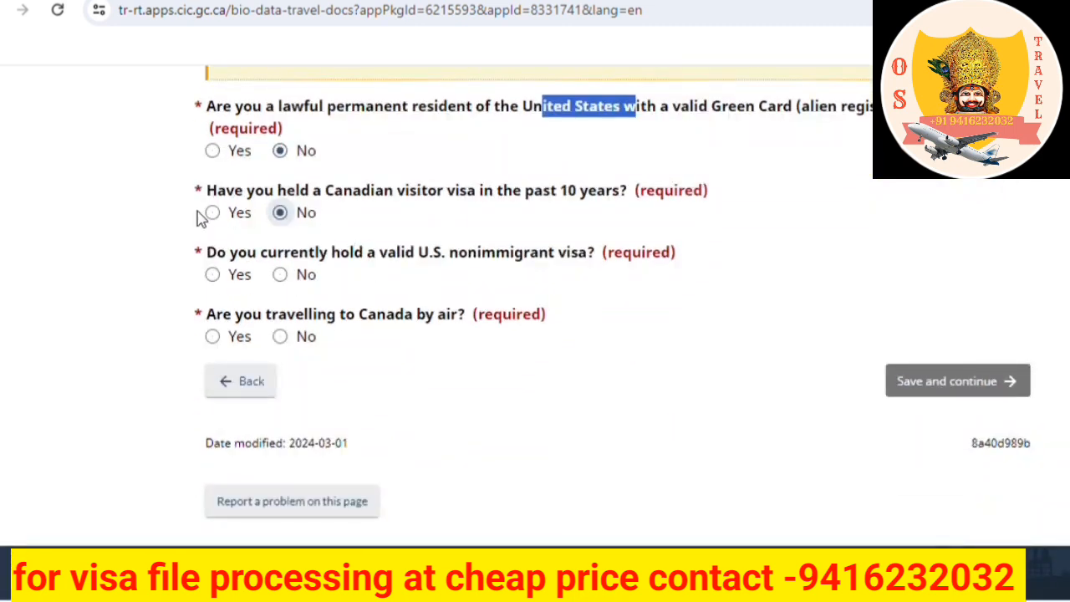
click(293, 280)
Answer Yes to travelling to Canada by air and save the page
click(214, 323)
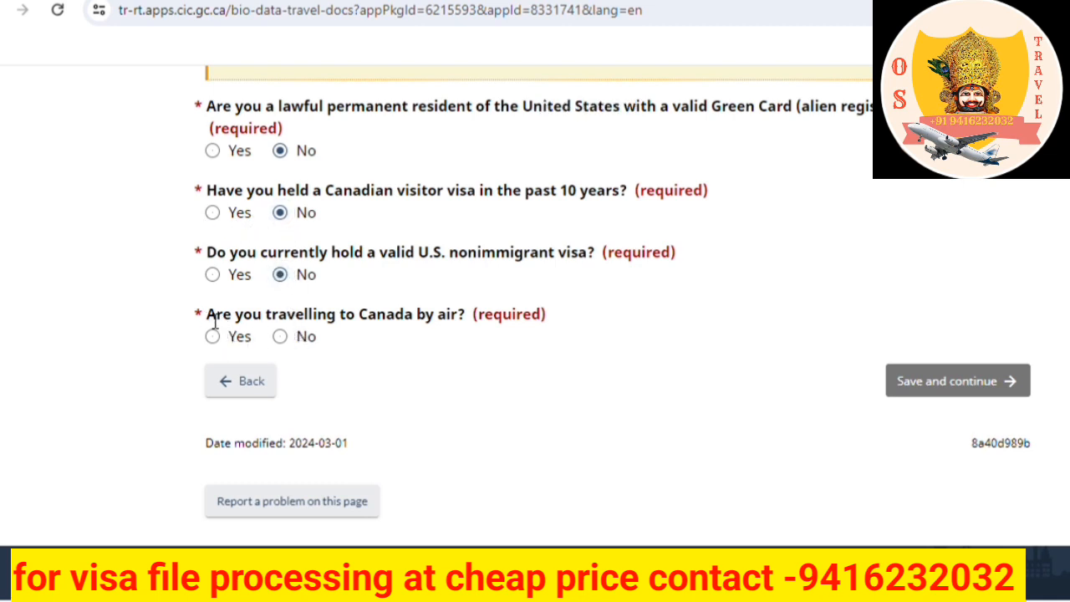
drag(214, 324, 438, 321)
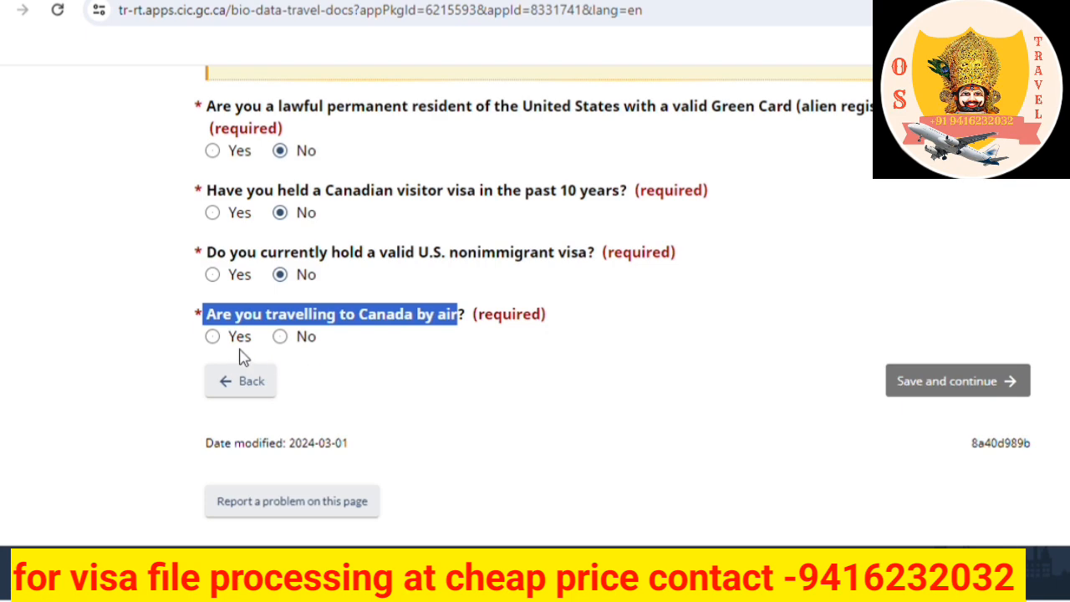
click(214, 339)
click(915, 383)
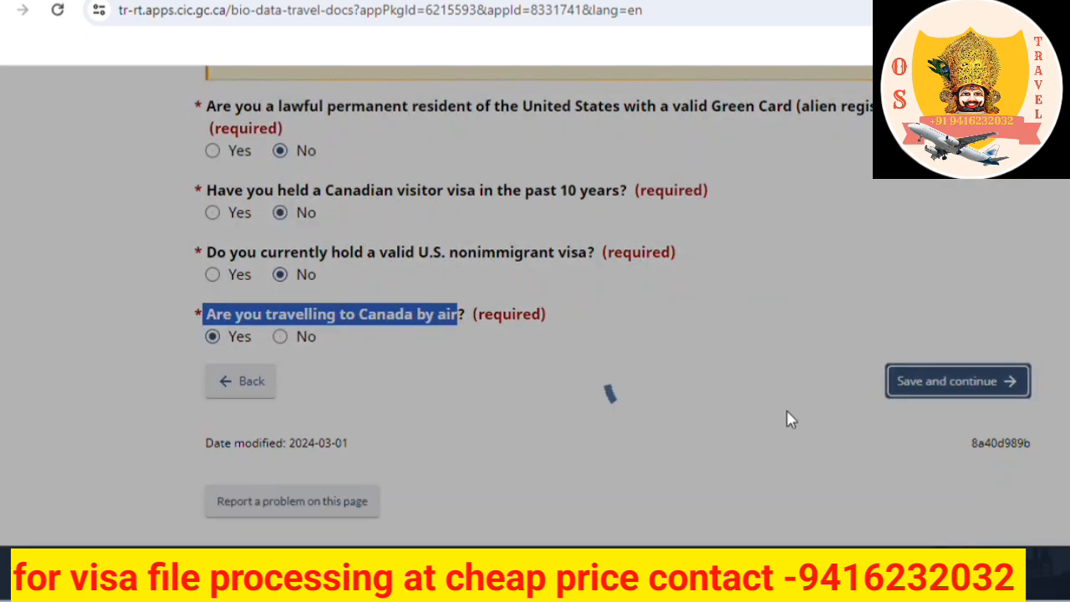
scroll(677, 415, down, 1)
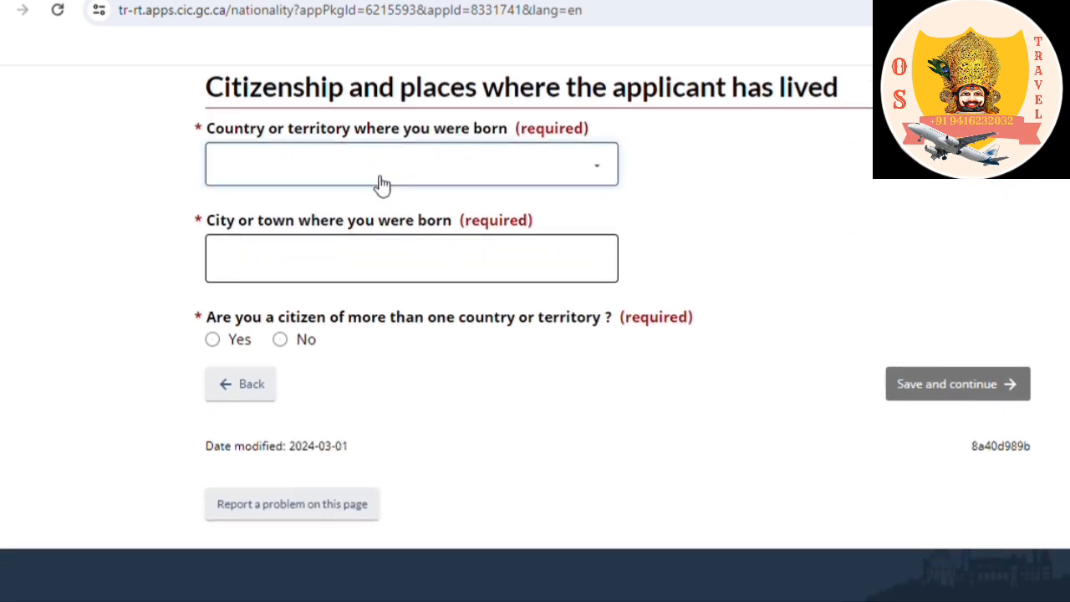
Set birth country India, birth city KARNAL, and sole Indian citizenship
key(i)
key(n)
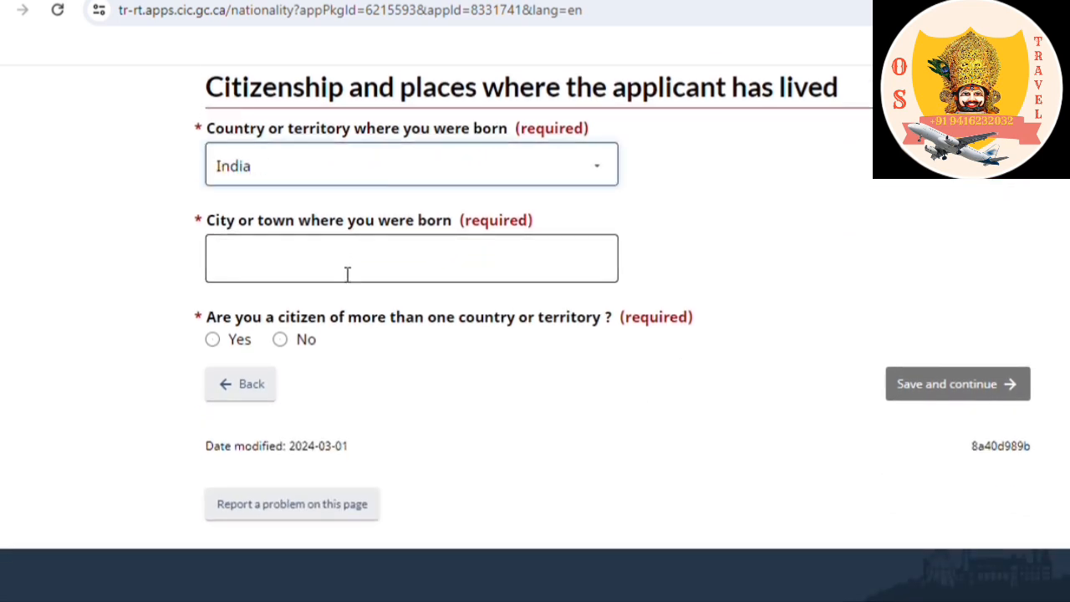
click(351, 269)
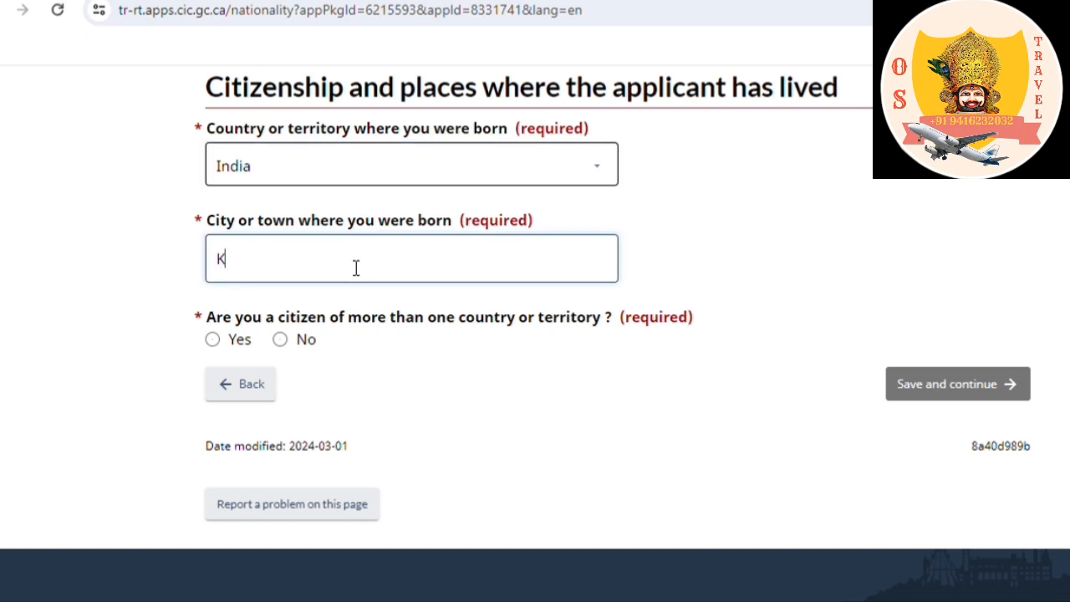
text(KARNAL)
click(281, 340)
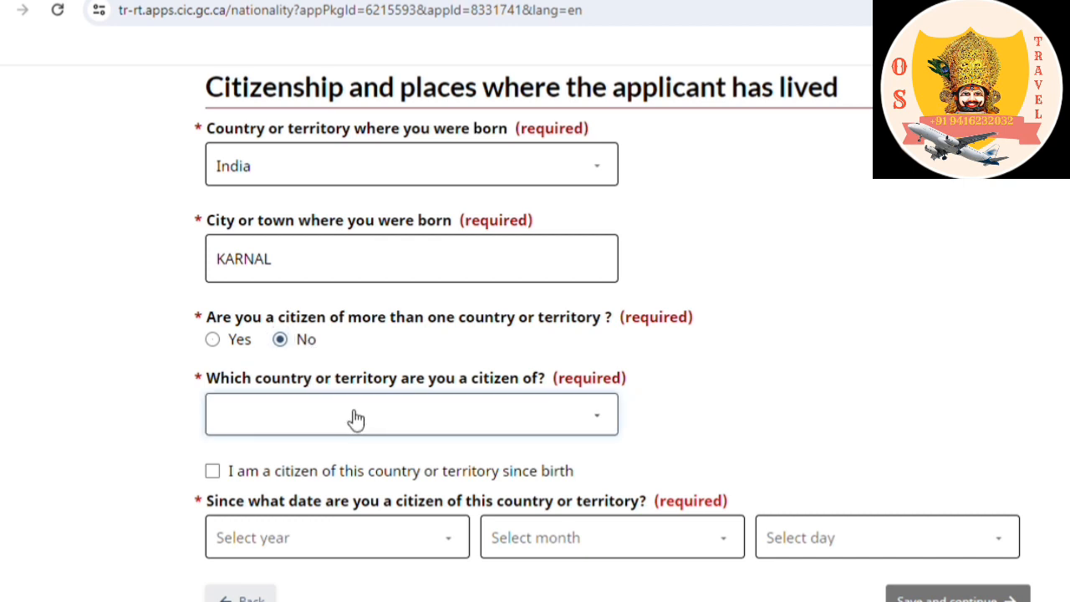
text(in)
scroll(330, 535, down, 2)
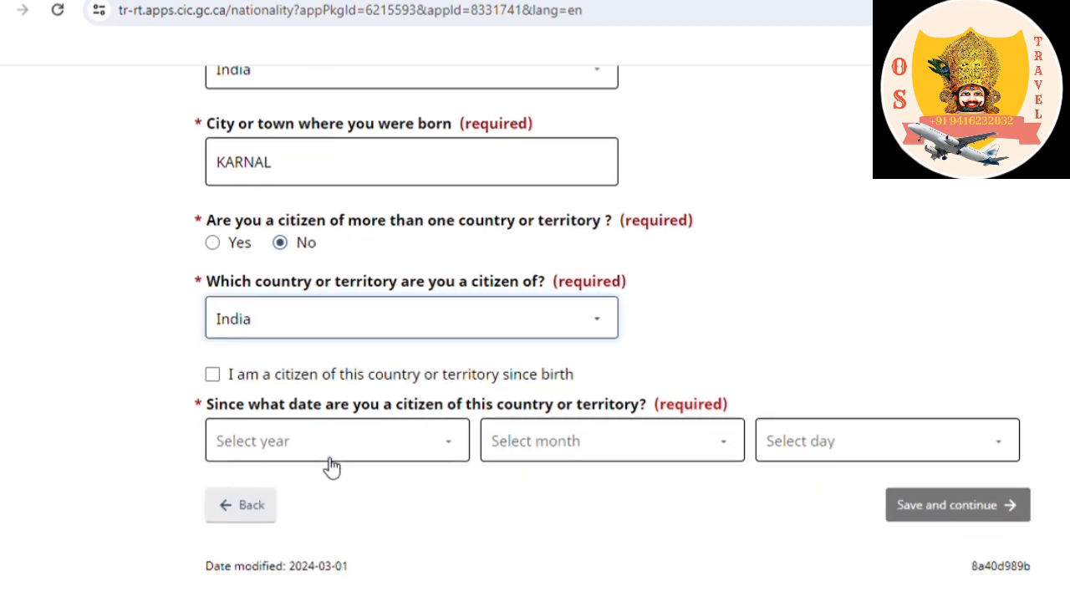
Date the Indian citizenship 17 November 1981, held since birth, and save the page
click(374, 449)
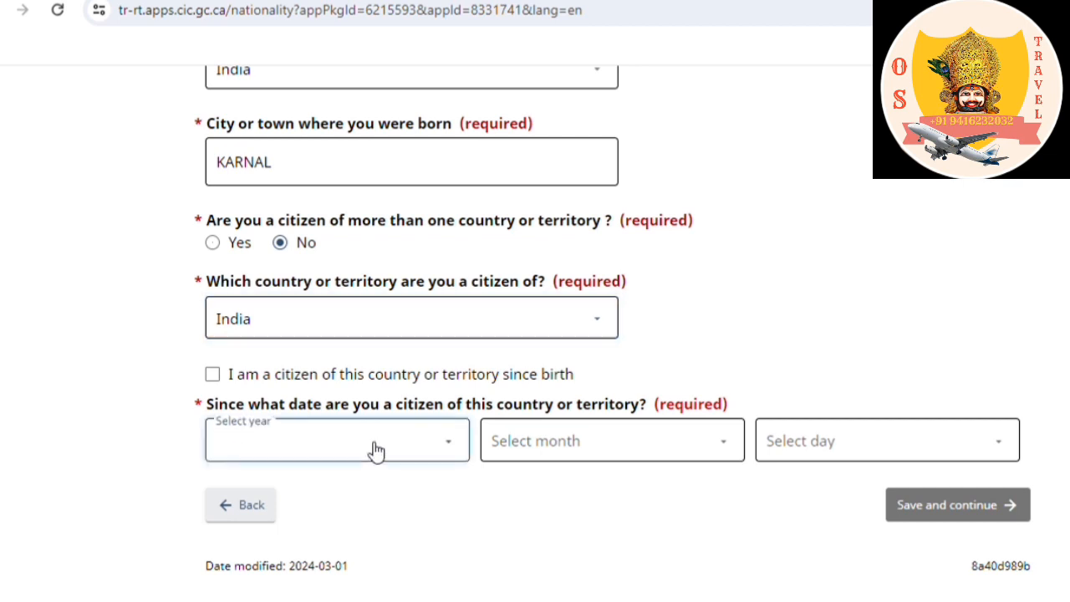
text(1999)
click(597, 431)
text(n)
click(800, 434)
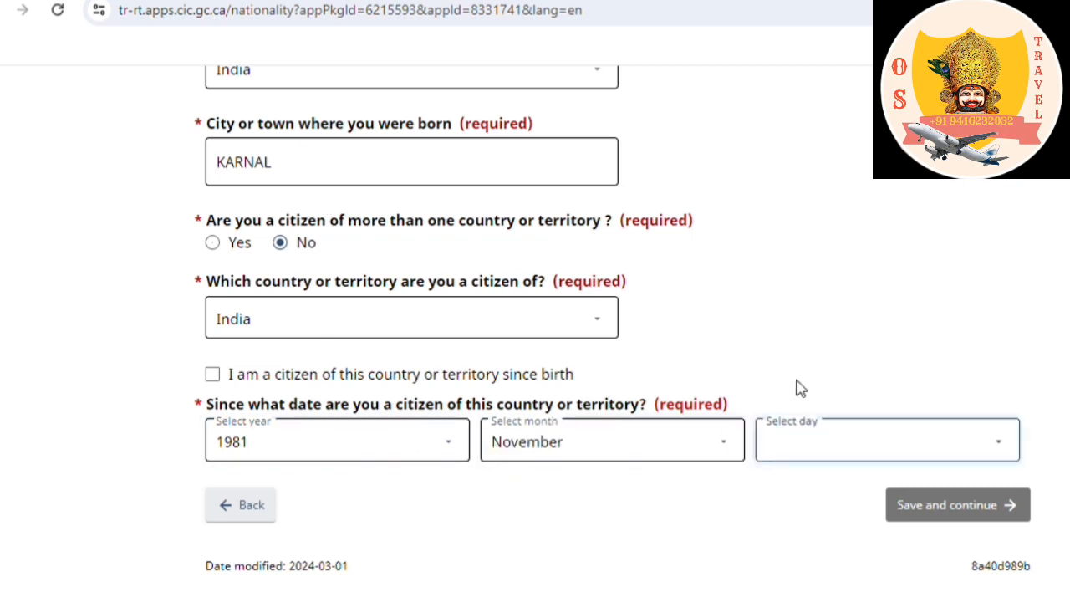
text(17)
scroll(565, 520, down, 1)
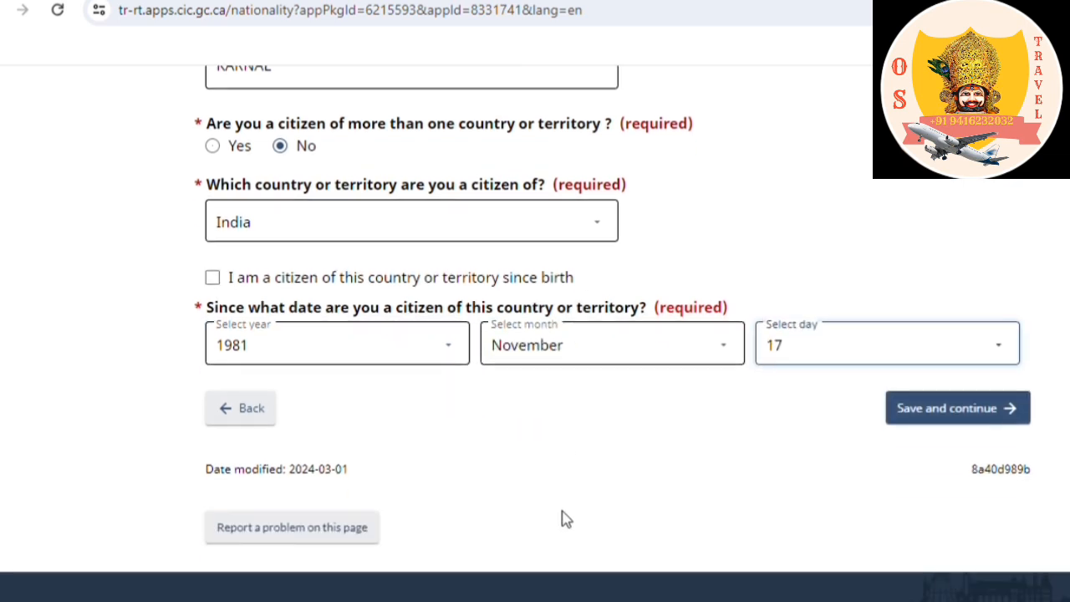
click(213, 277)
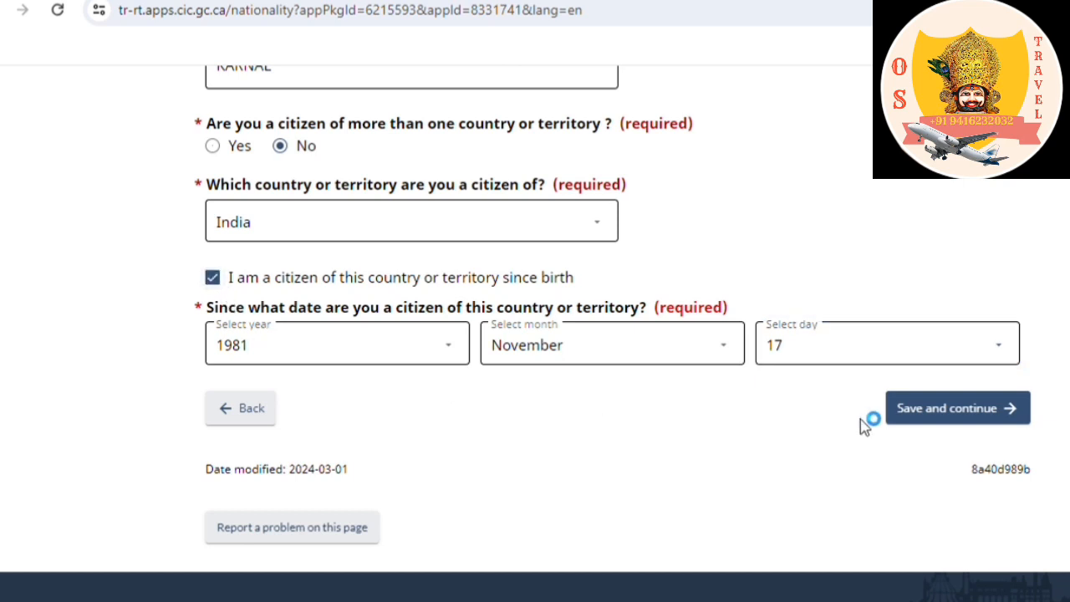
click(936, 425)
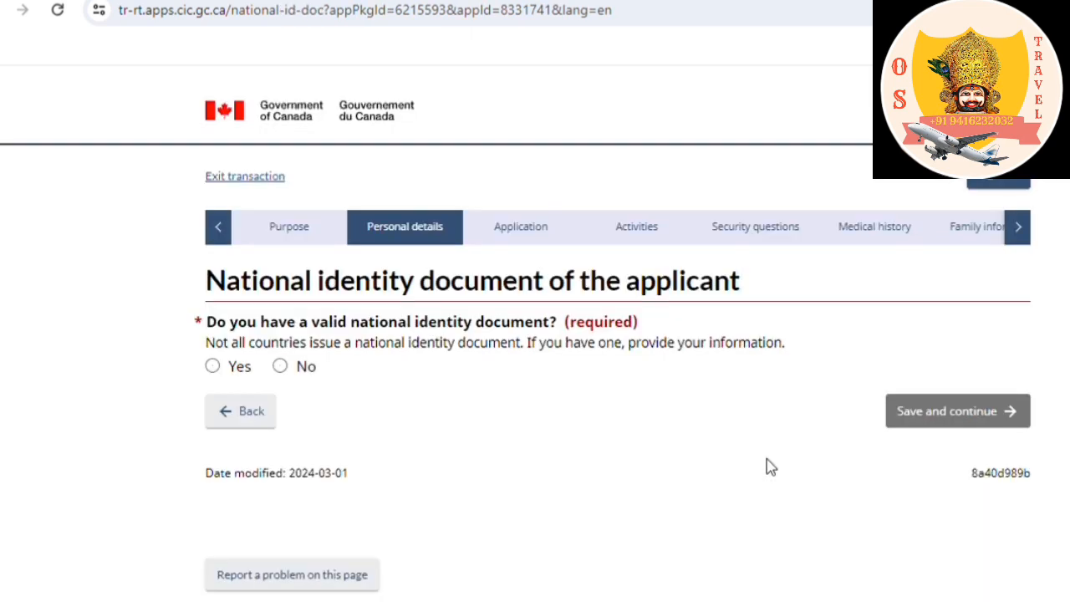
Declare a valid national identity document and enter and confirm its document number
scroll(766, 459, down, 1)
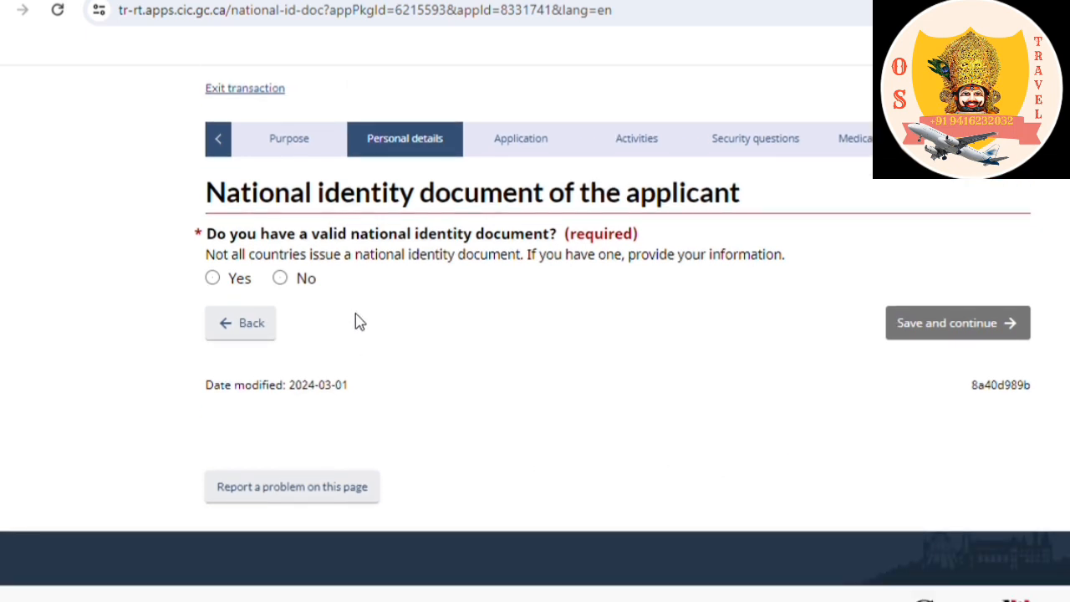
click(214, 281)
click(360, 363)
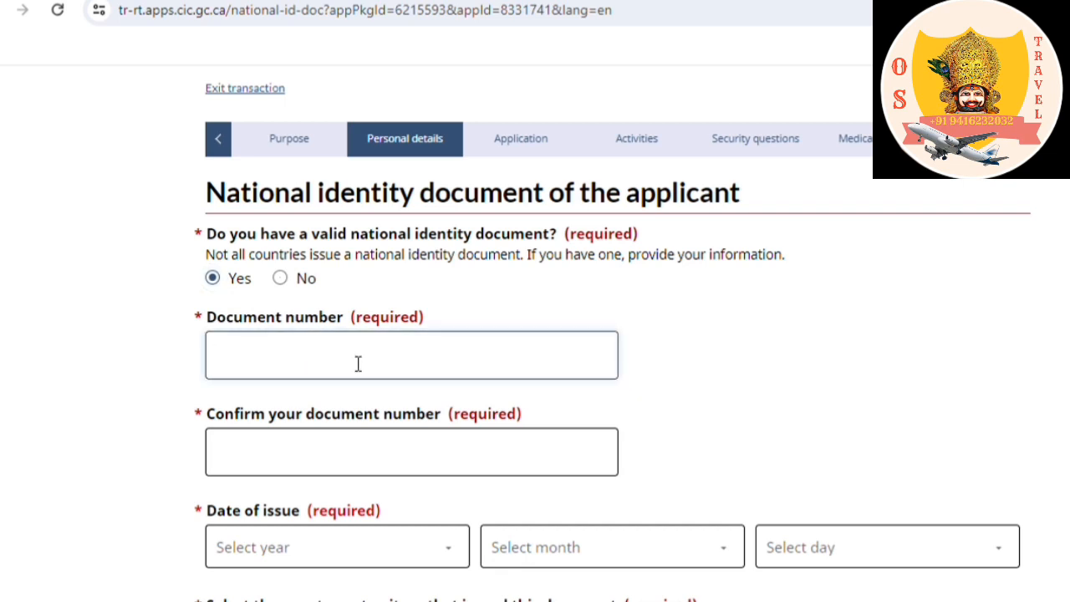
click(391, 451)
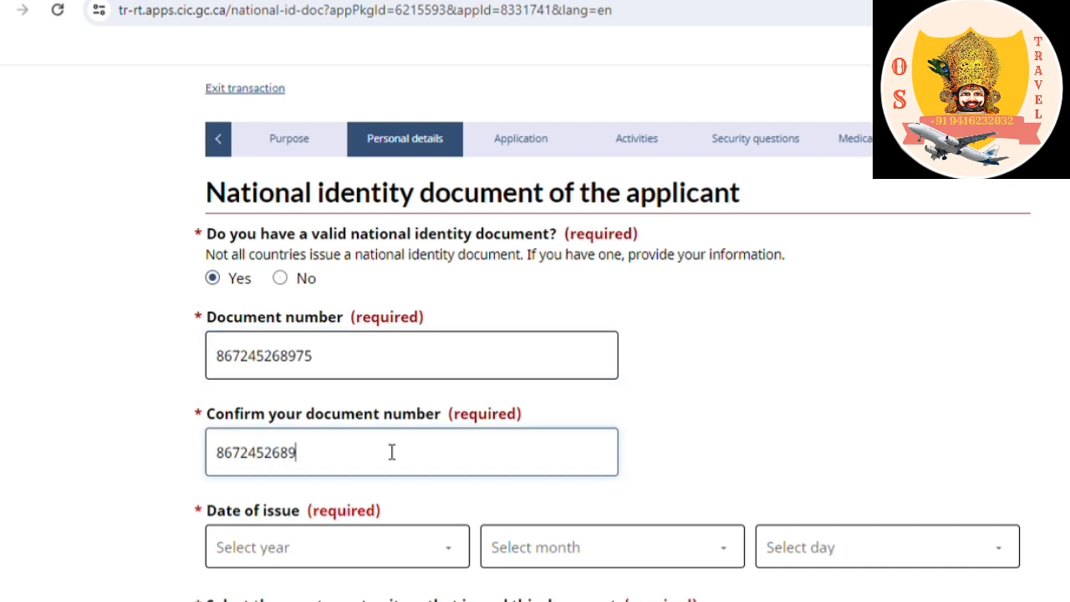
Set the document's issue date to 1 November 2015 and issuer India, then save
click(353, 549)
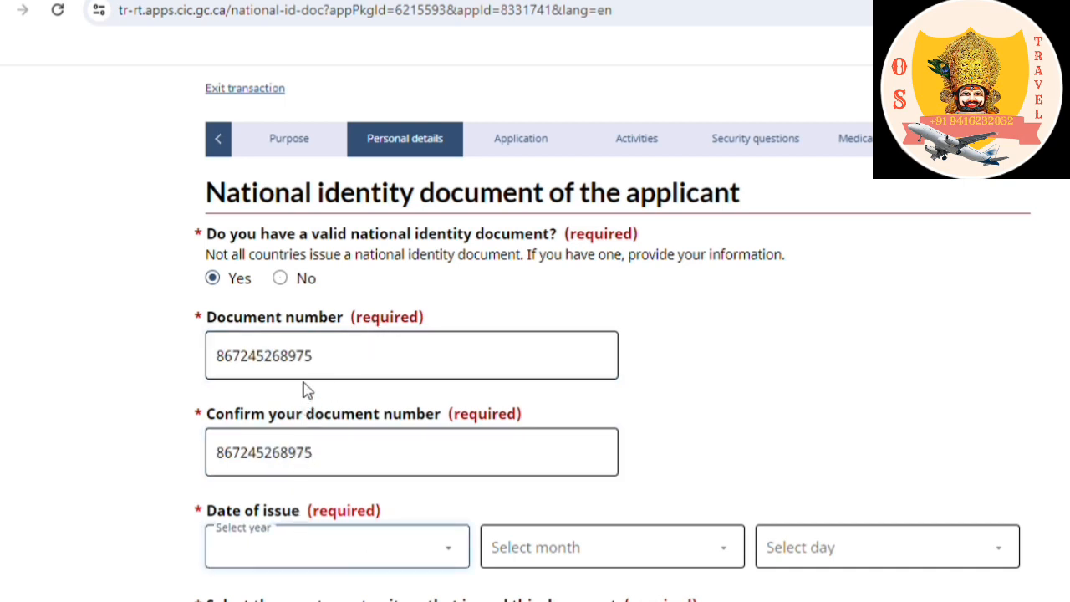
text(2015)
click(544, 566)
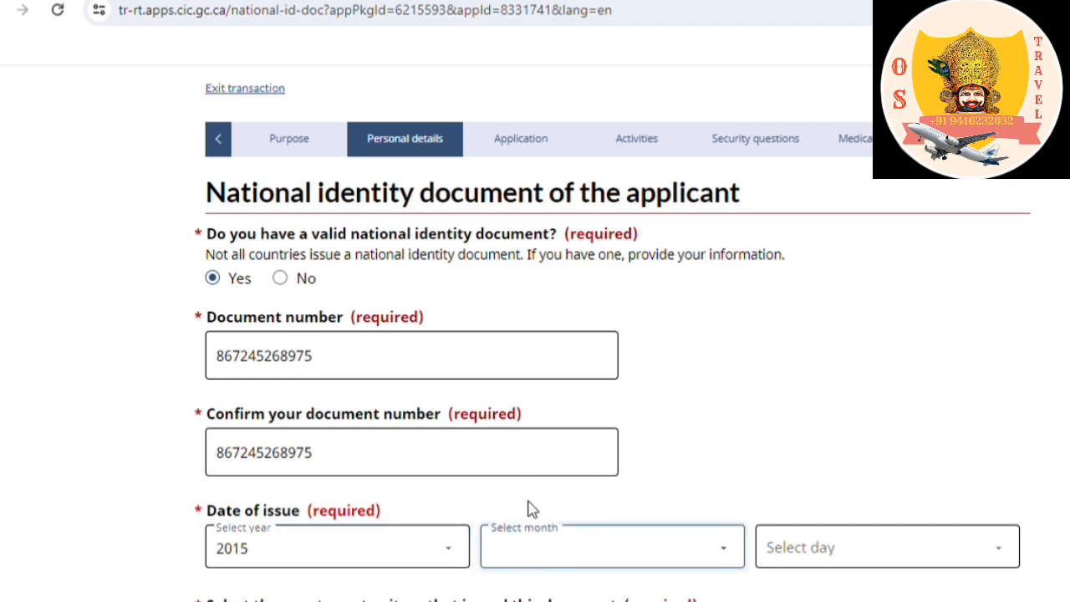
text(November)
click(819, 558)
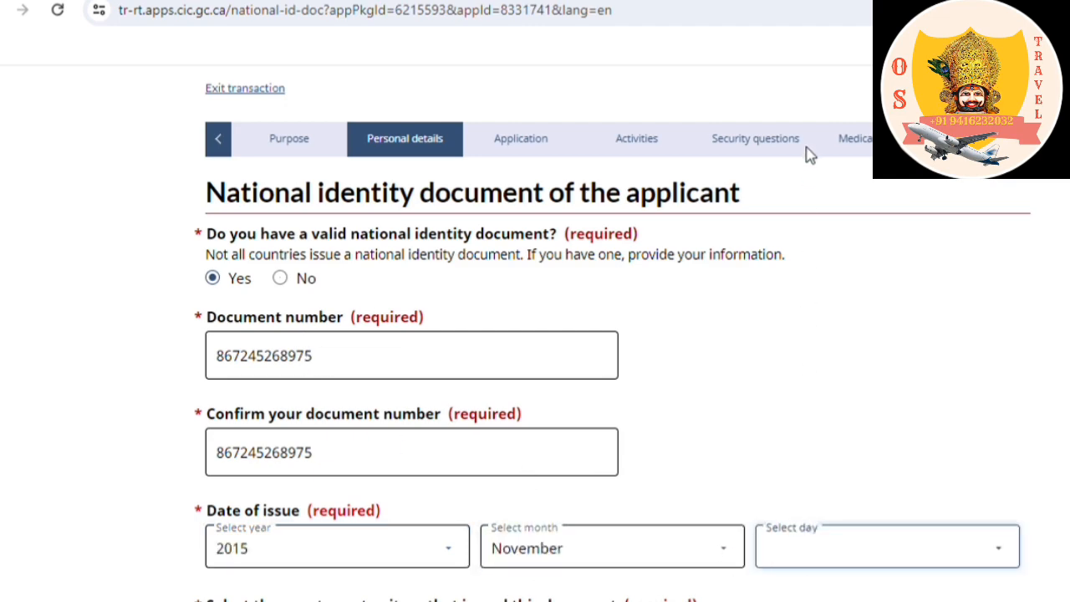
text(1)
scroll(646, 374, down, 3)
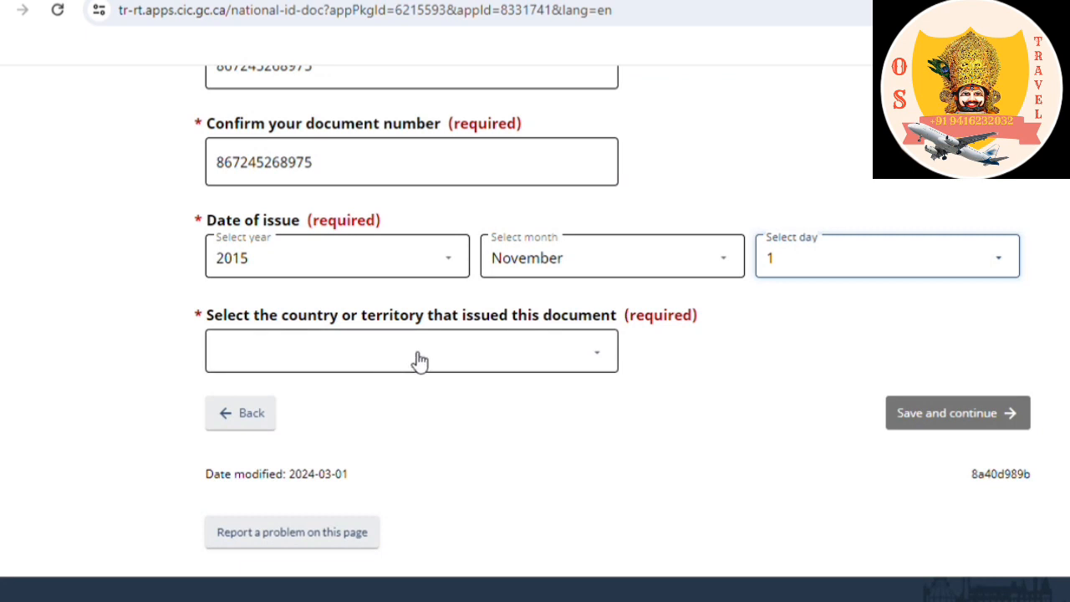
click(418, 359)
text(India)
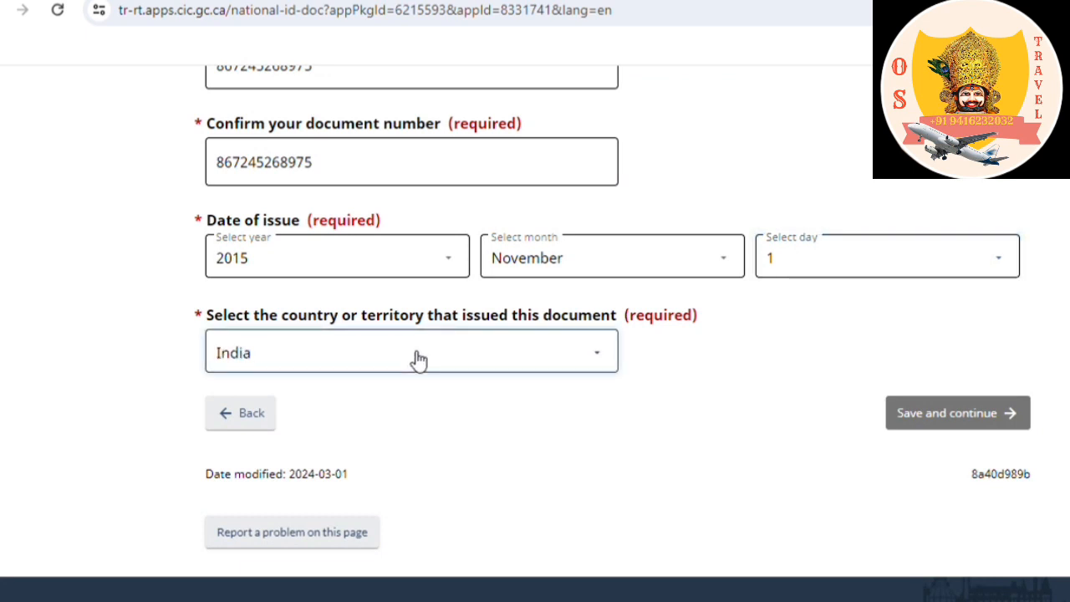
click(962, 418)
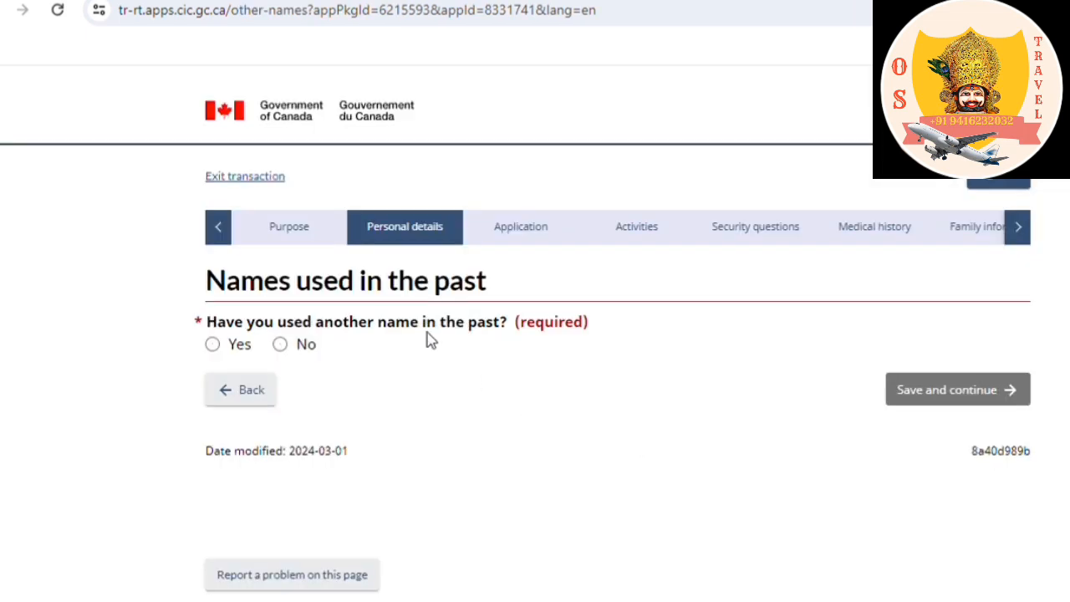
Answer No to having used another name in the past and save the page
click(281, 345)
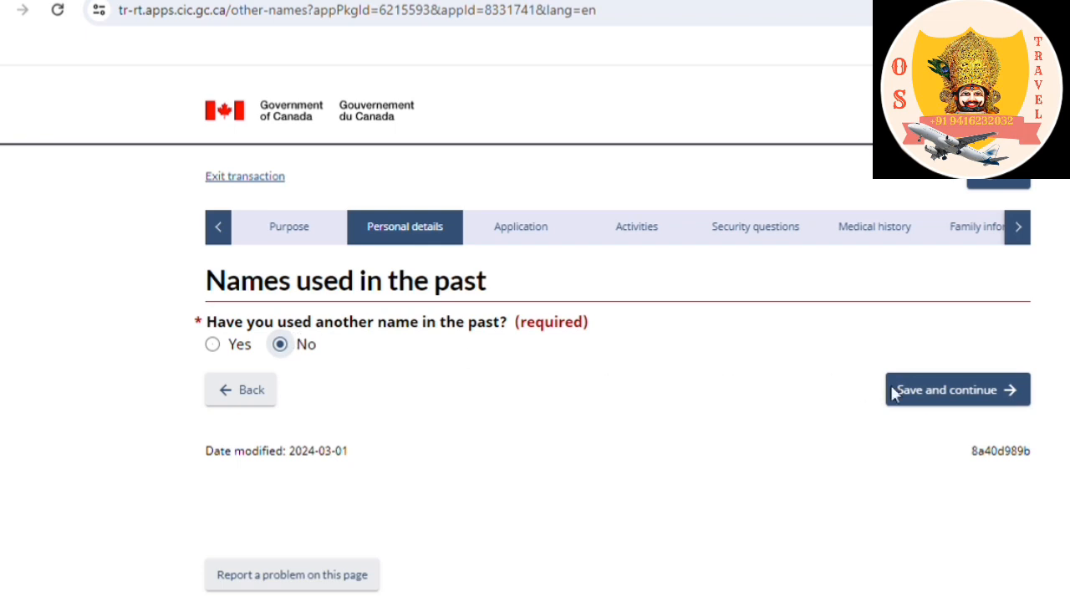
click(958, 403)
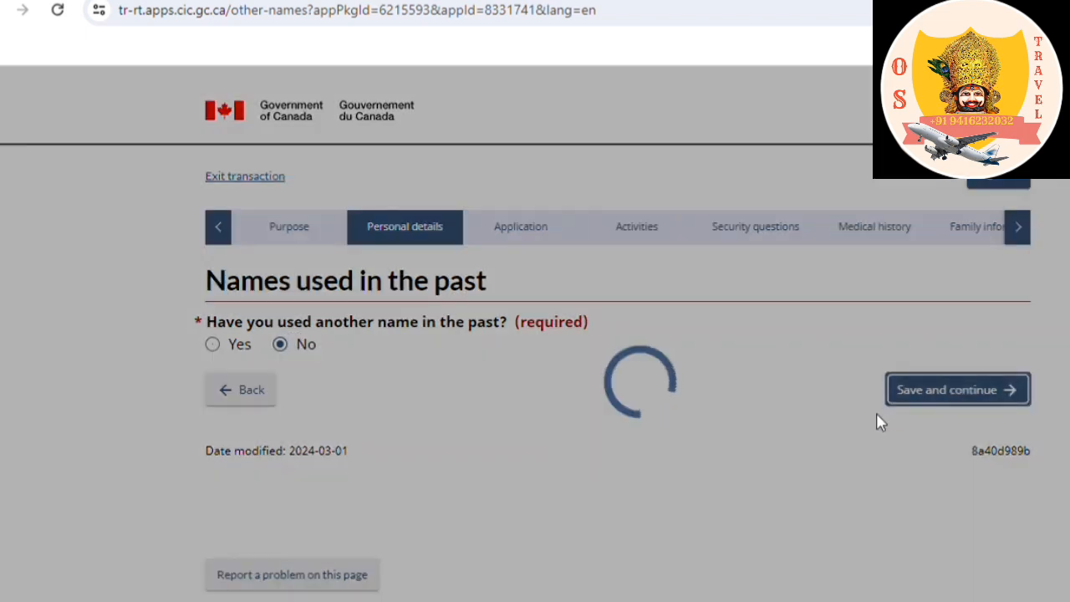
scroll(733, 377, down, 3)
scroll(733, 377, up, 2)
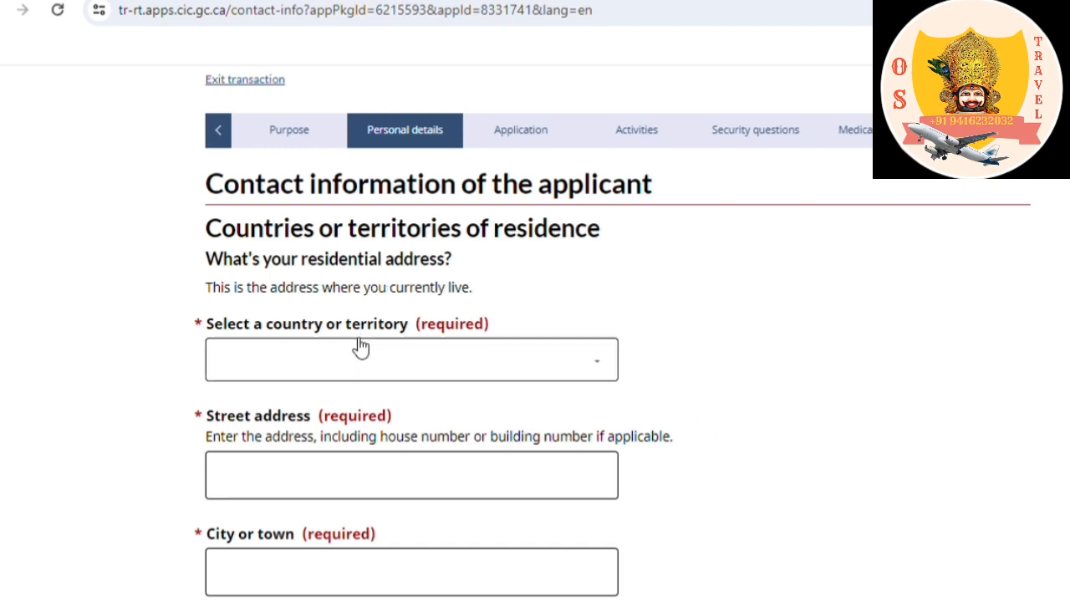
Fill in the residential address with country India, street, city and postal code
click(432, 371)
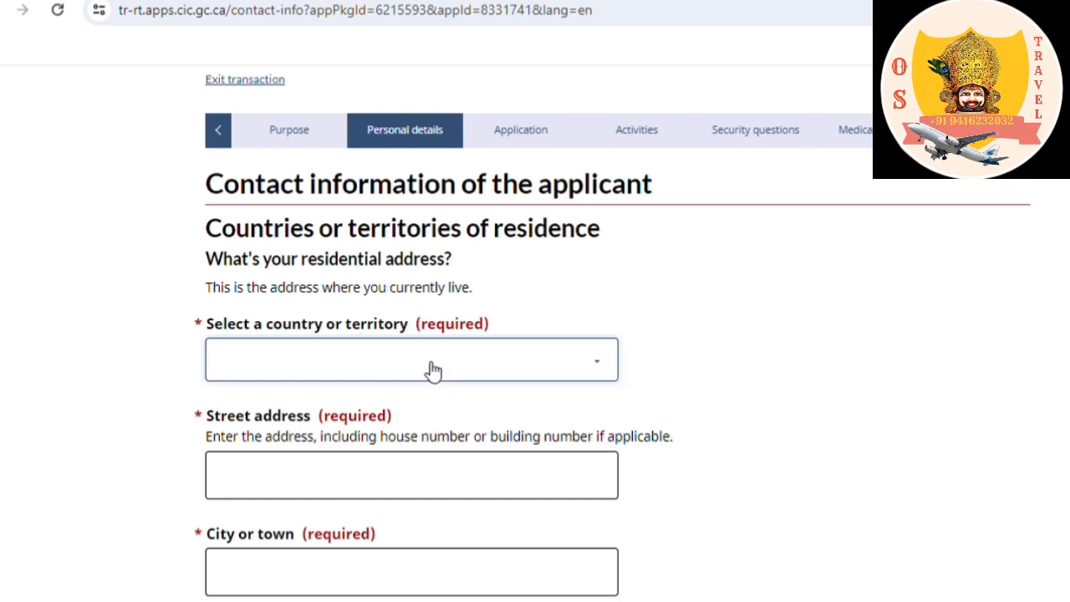
text(in)
scroll(432, 371, down, 1)
click(427, 387)
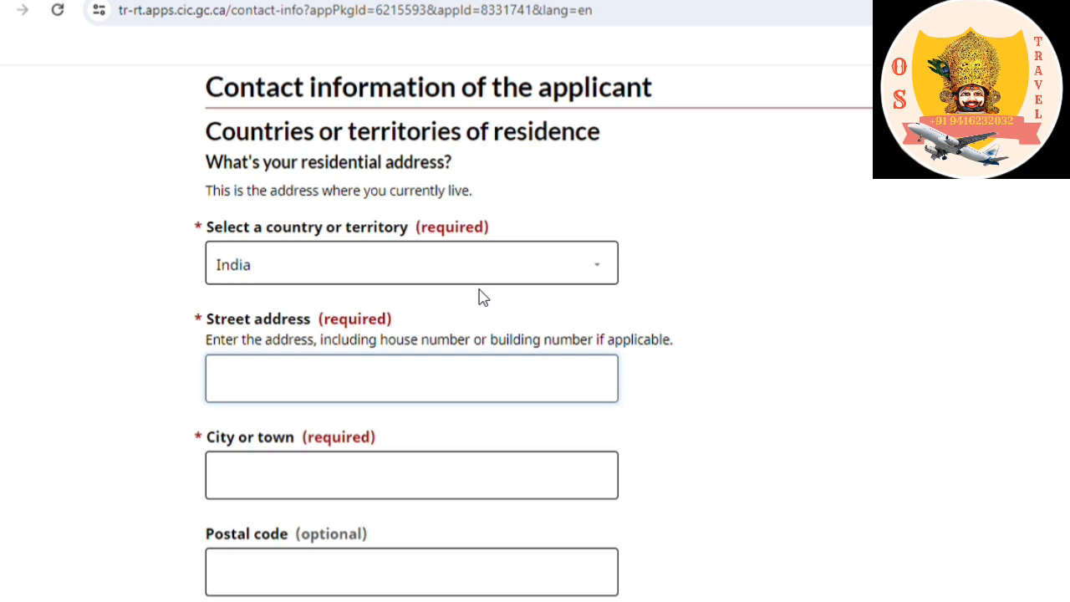
text(HARYANA)
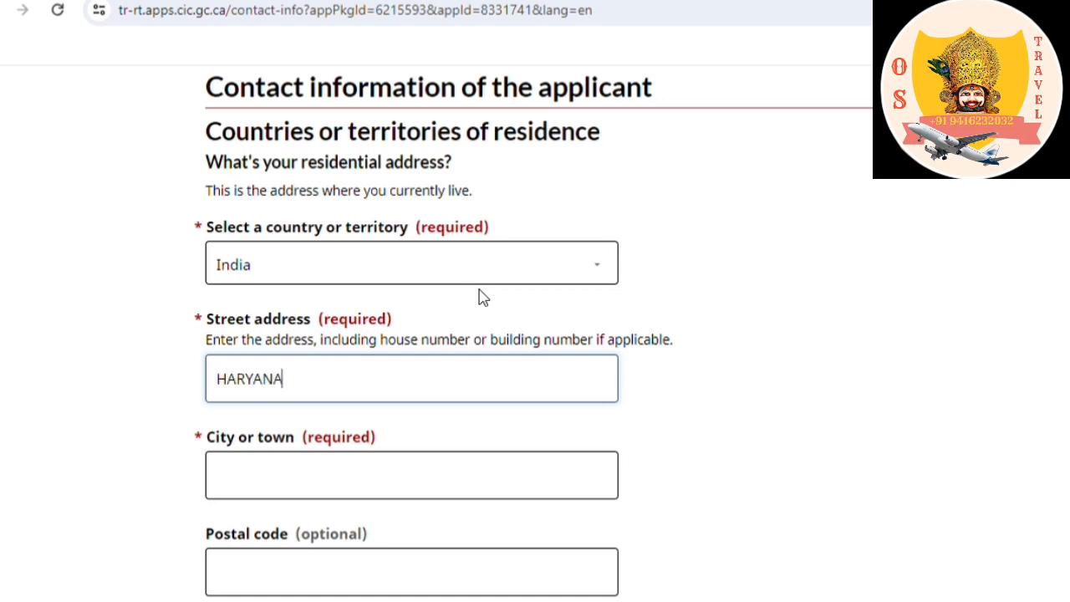
click(474, 481)
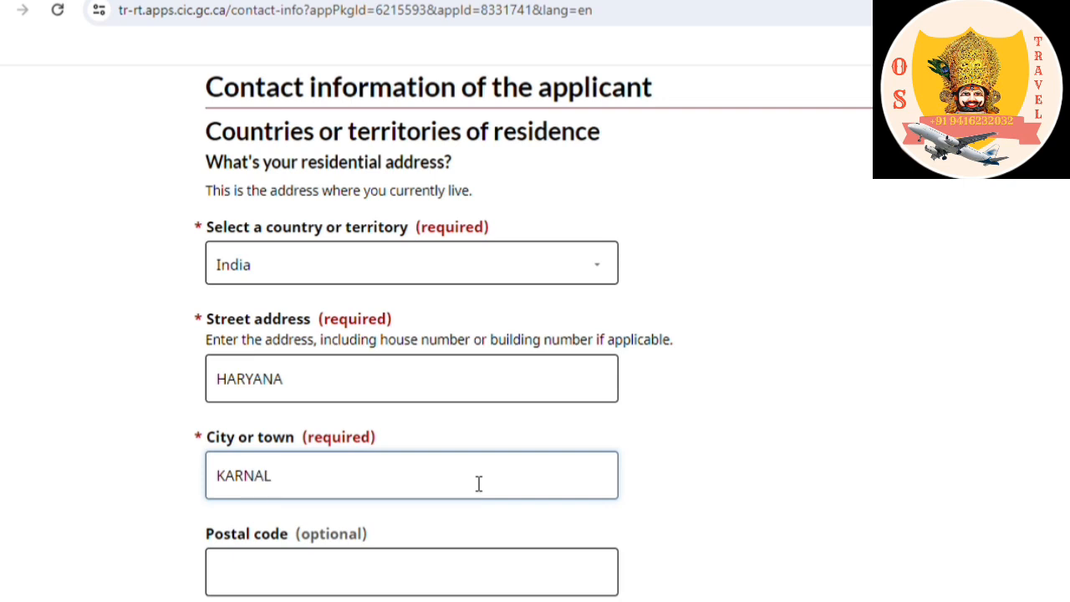
scroll(479, 483, down, 2)
click(443, 389)
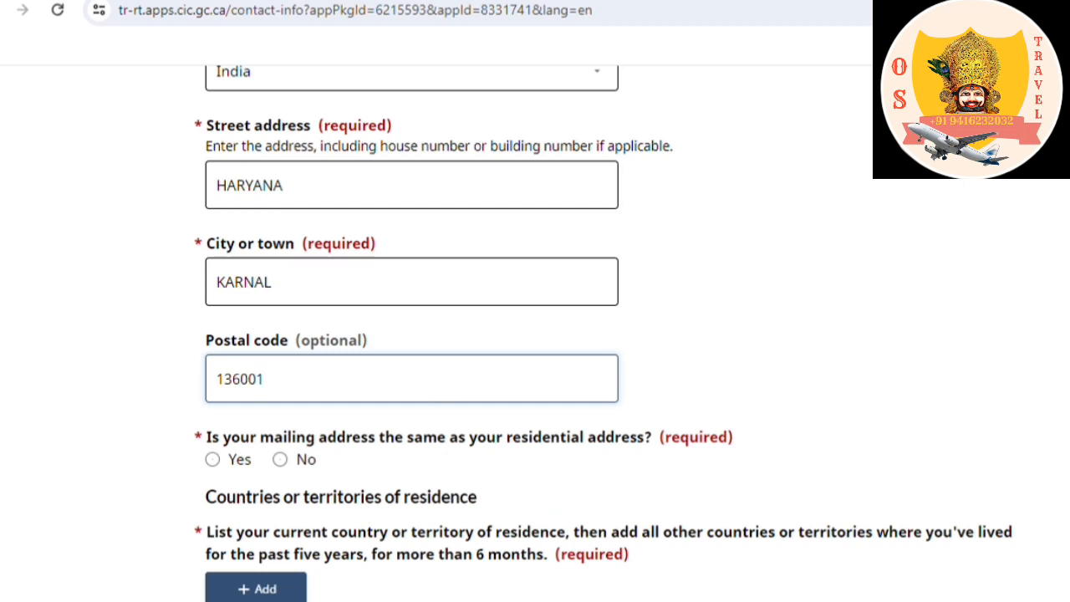
Mark the mailing address as the same and begin adding a country of residence
scroll(371, 441, down, 1)
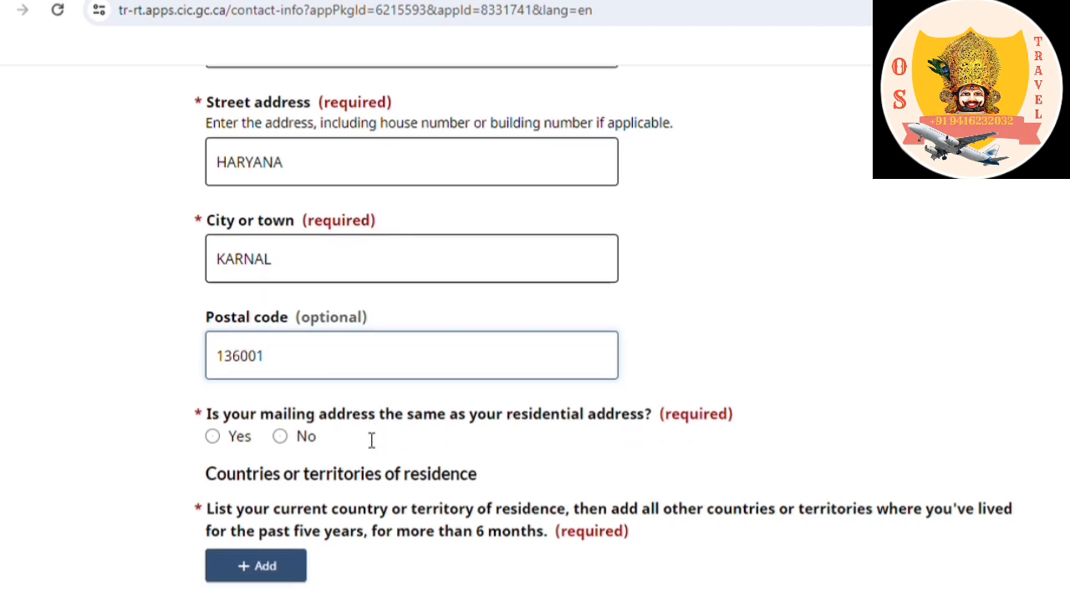
scroll(372, 441, down, 2)
click(226, 278)
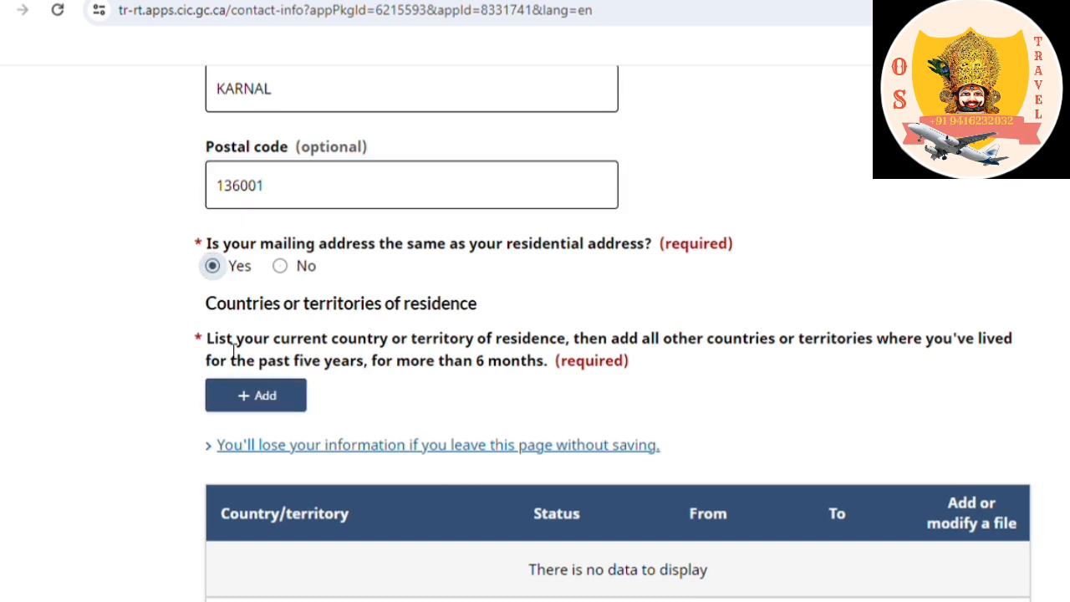
drag(238, 345, 518, 342)
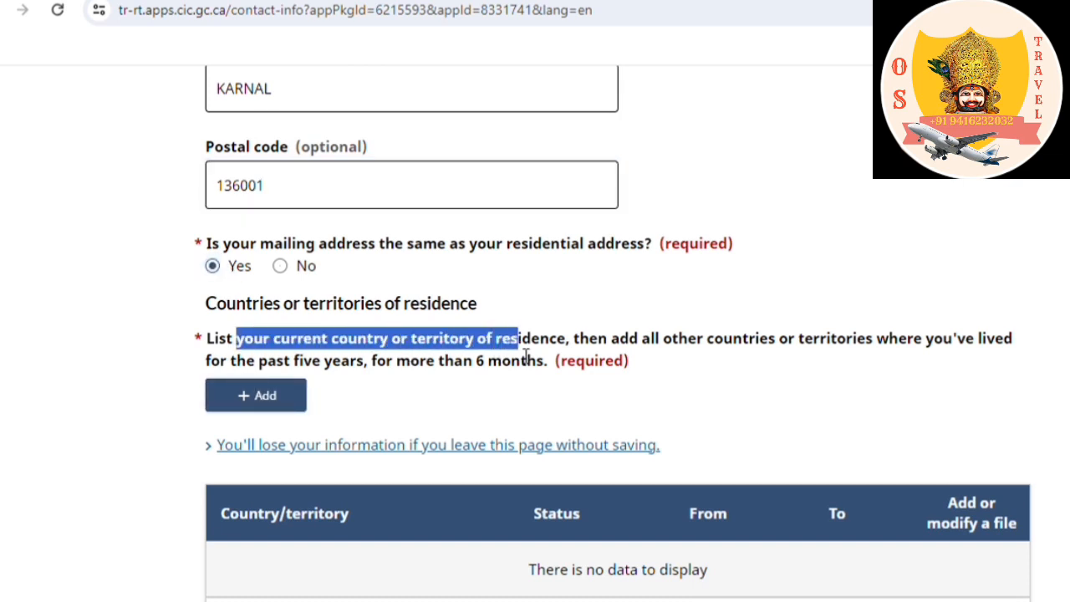
scroll(590, 432, down, 2)
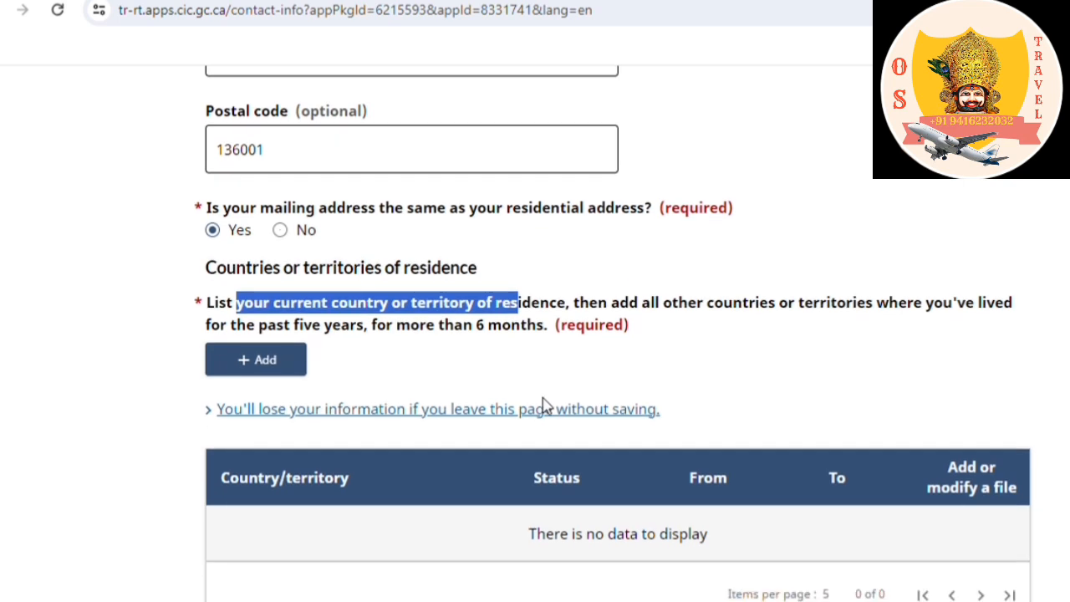
click(283, 311)
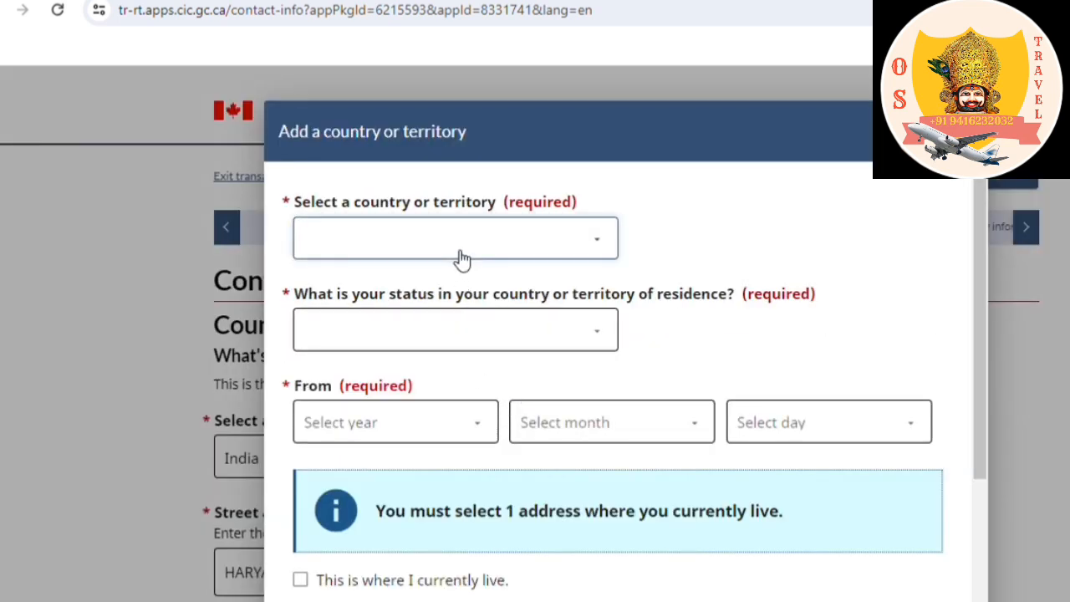
Add India as a residence country with Citizen status from 17 November 1981
text(in)
click(415, 334)
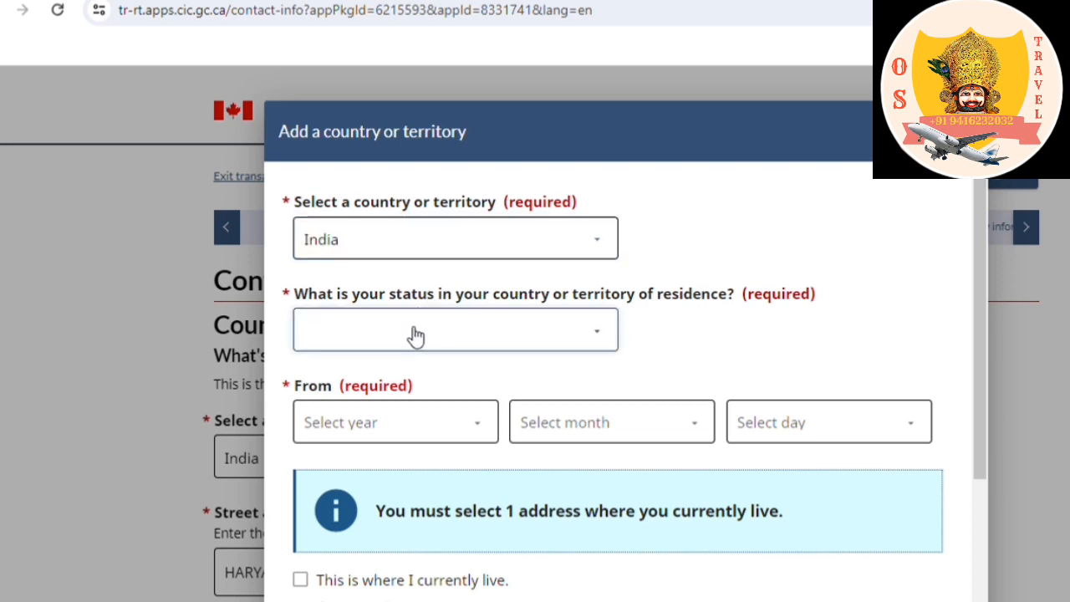
click(416, 335)
click(363, 393)
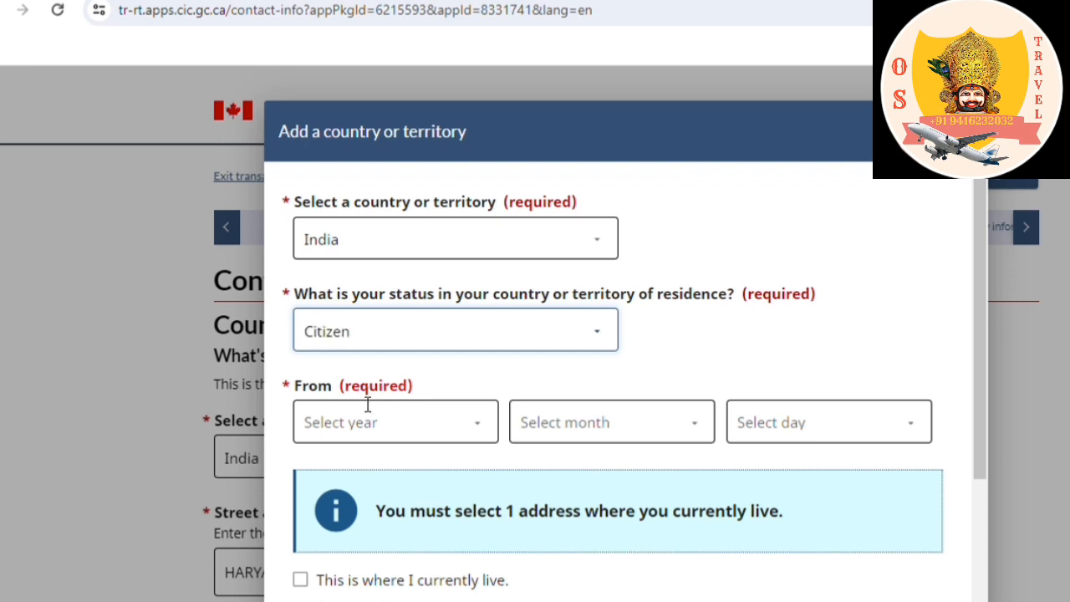
click(365, 422)
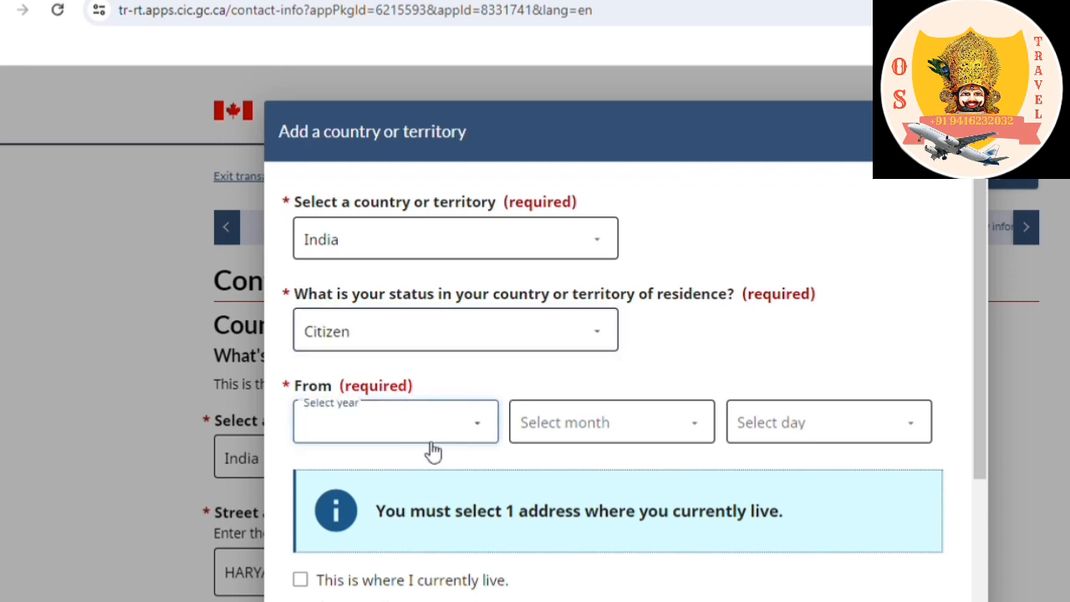
text(1999)
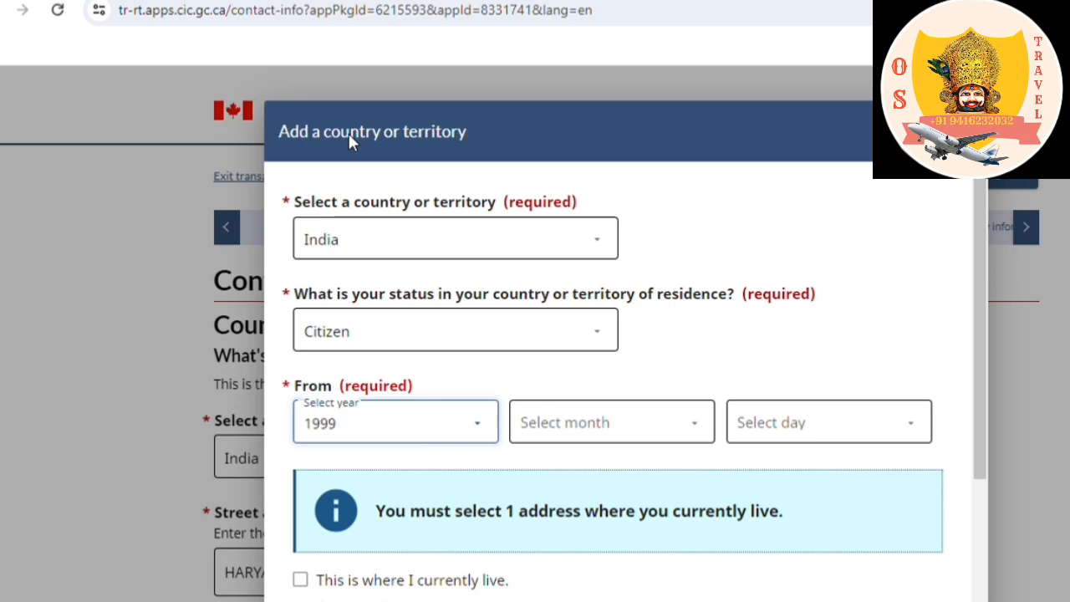
click(589, 430)
click(580, 361)
click(795, 428)
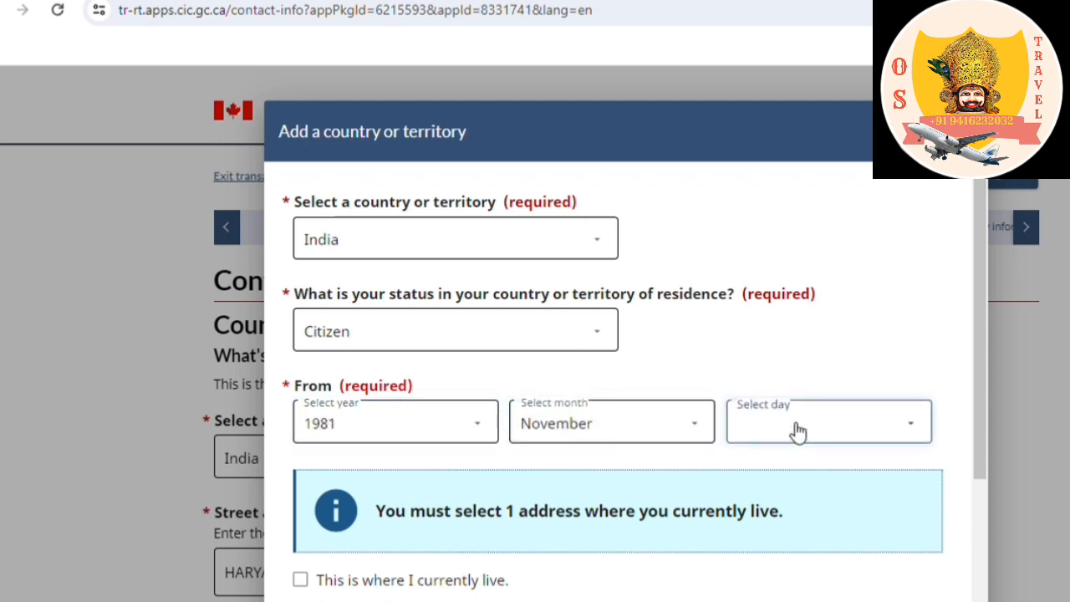
click(795, 329)
Mark India as the current residence, save the entry and the contact information
scroll(611, 430, down, 1)
scroll(611, 430, down, 1)
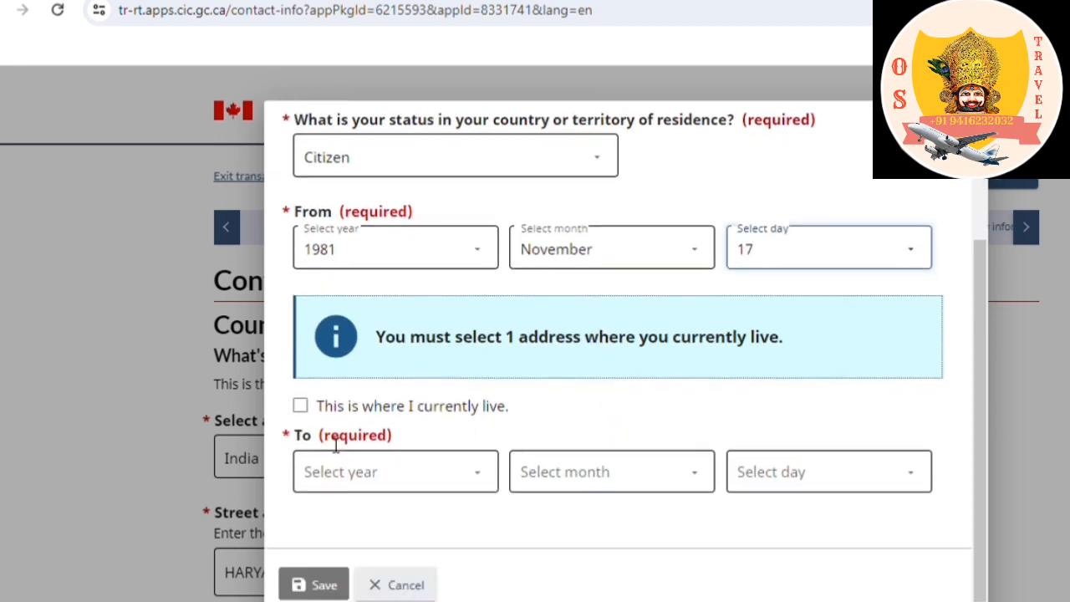
click(303, 408)
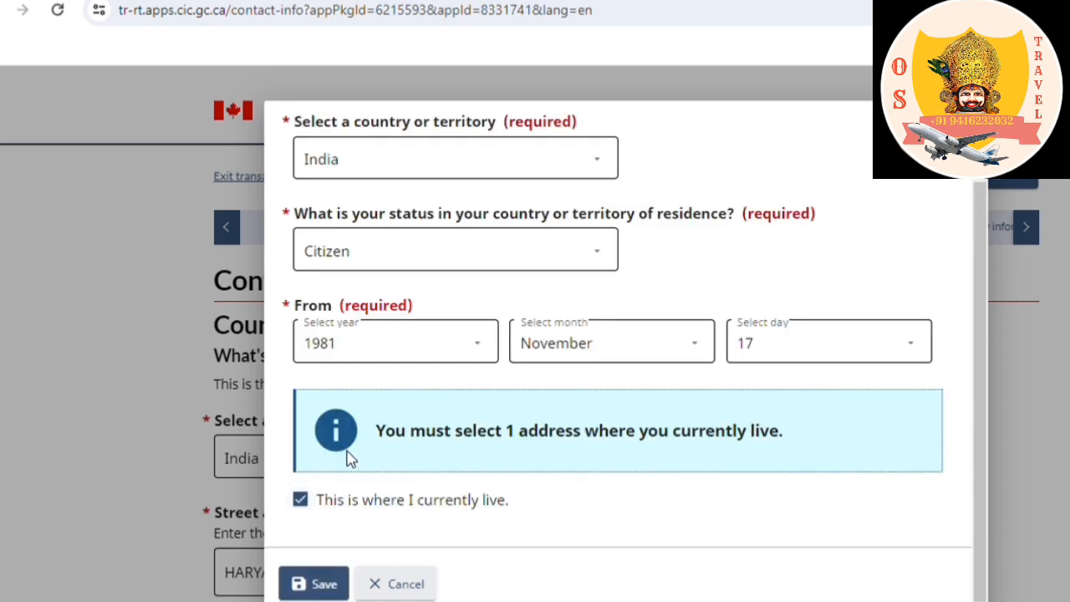
click(325, 585)
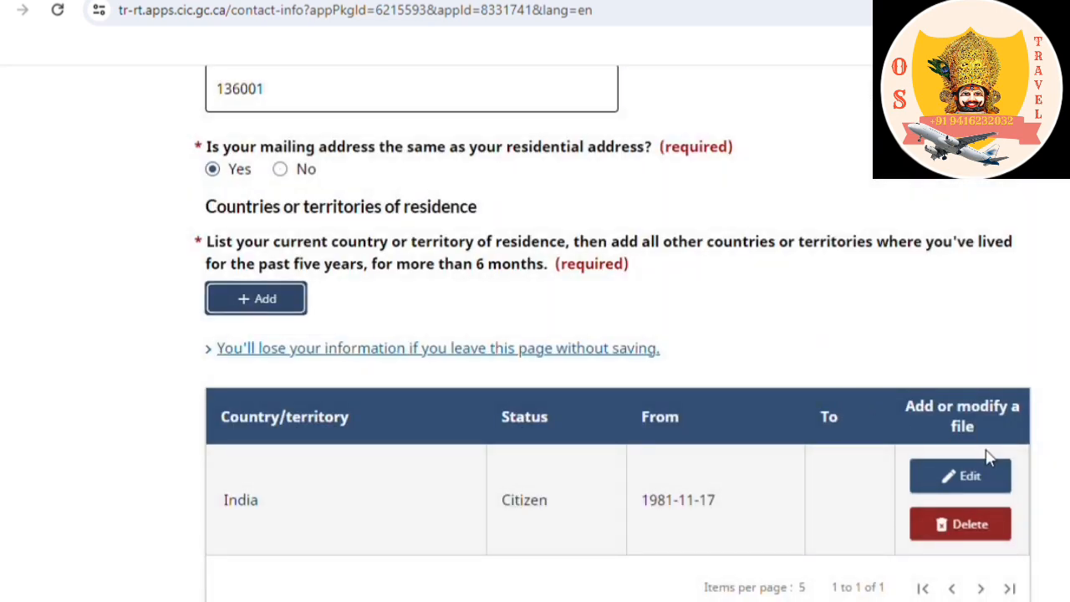
drag(230, 514, 997, 503)
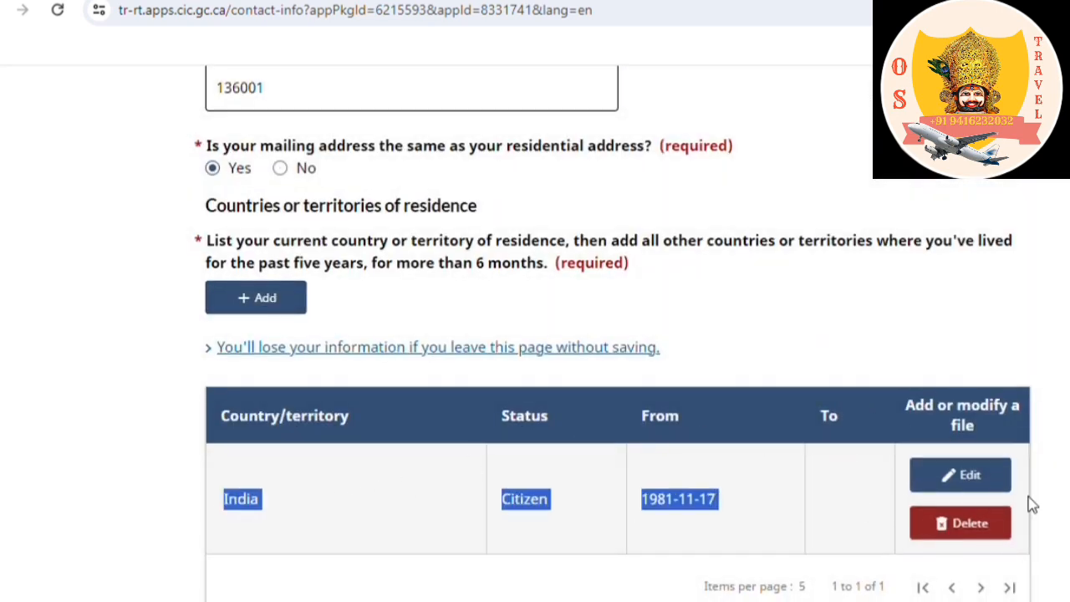
scroll(1027, 501, down, 2)
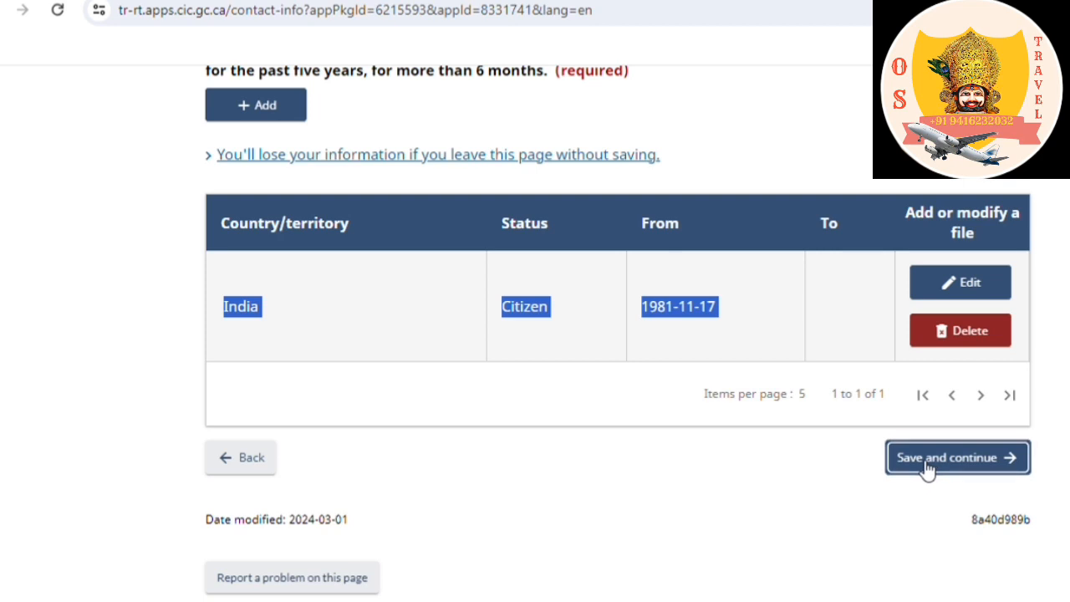
click(927, 468)
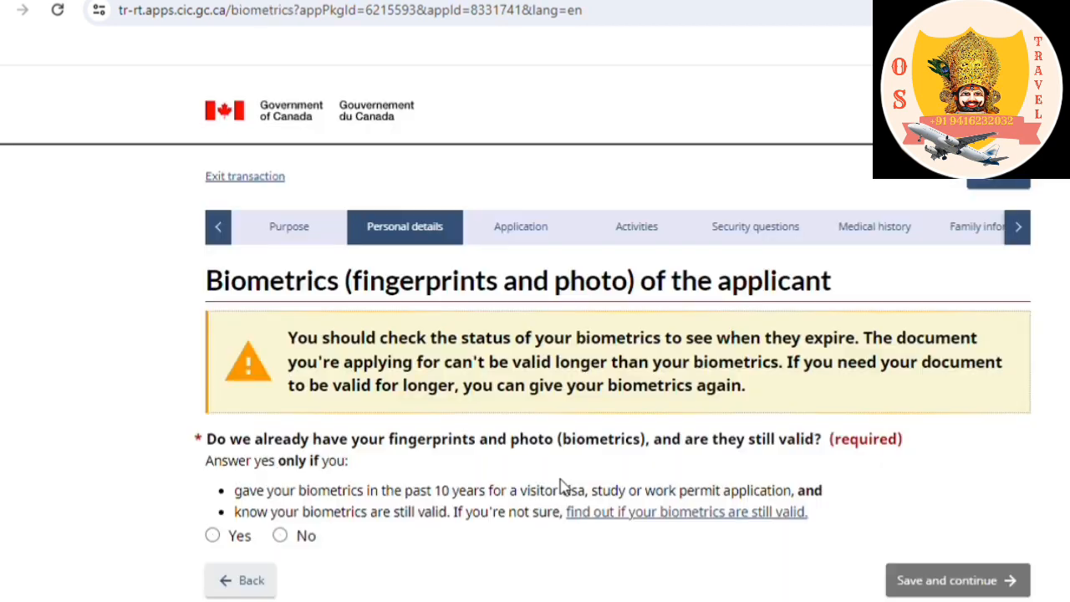
Answer No to having valid biometrics already on file and save the page
scroll(560, 485, down, 2)
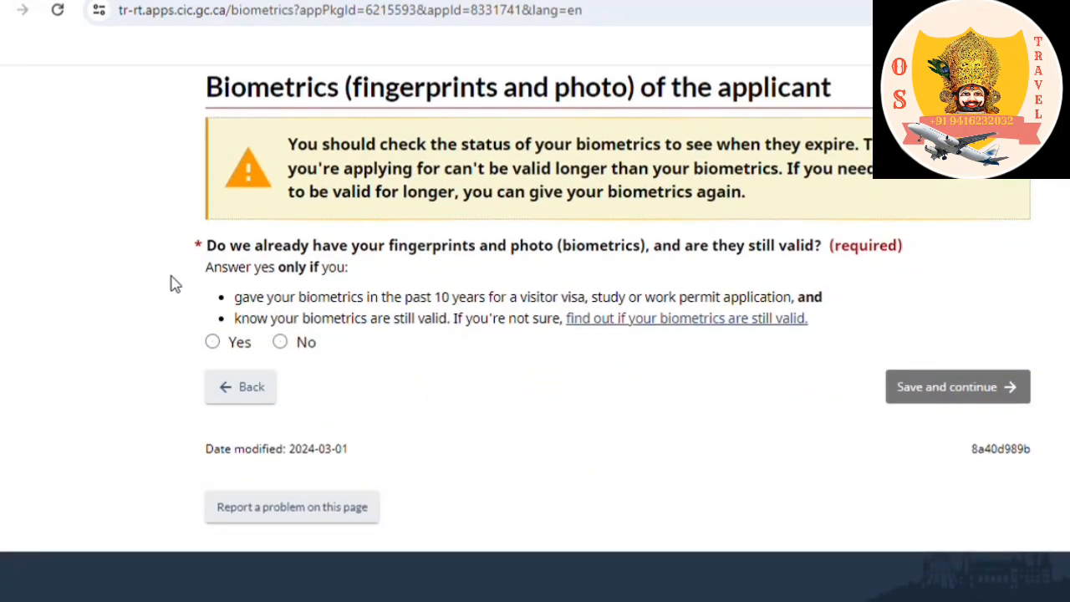
drag(227, 262, 815, 253)
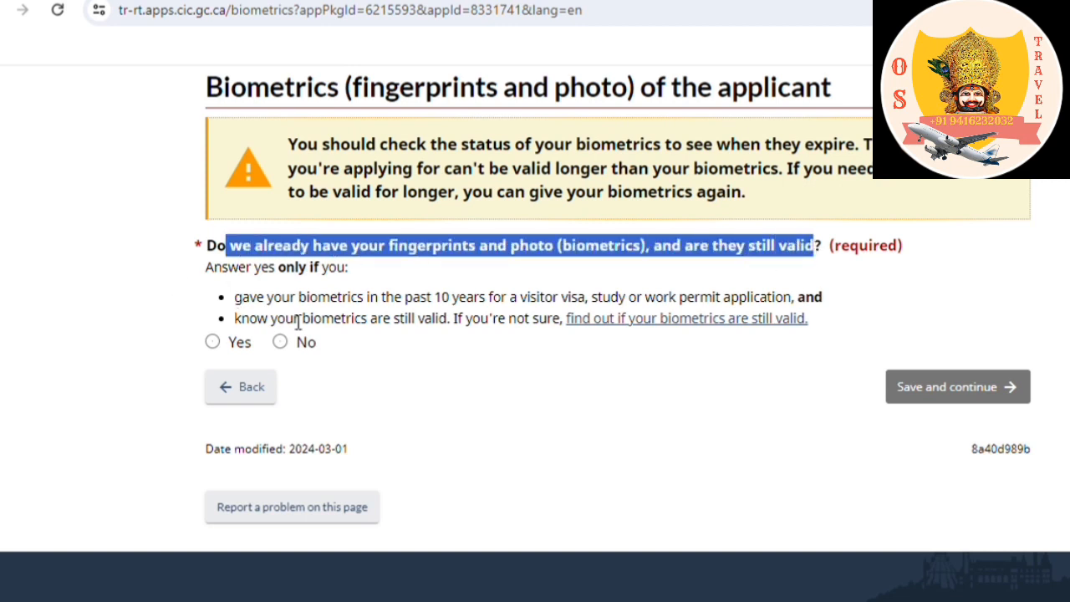
click(214, 343)
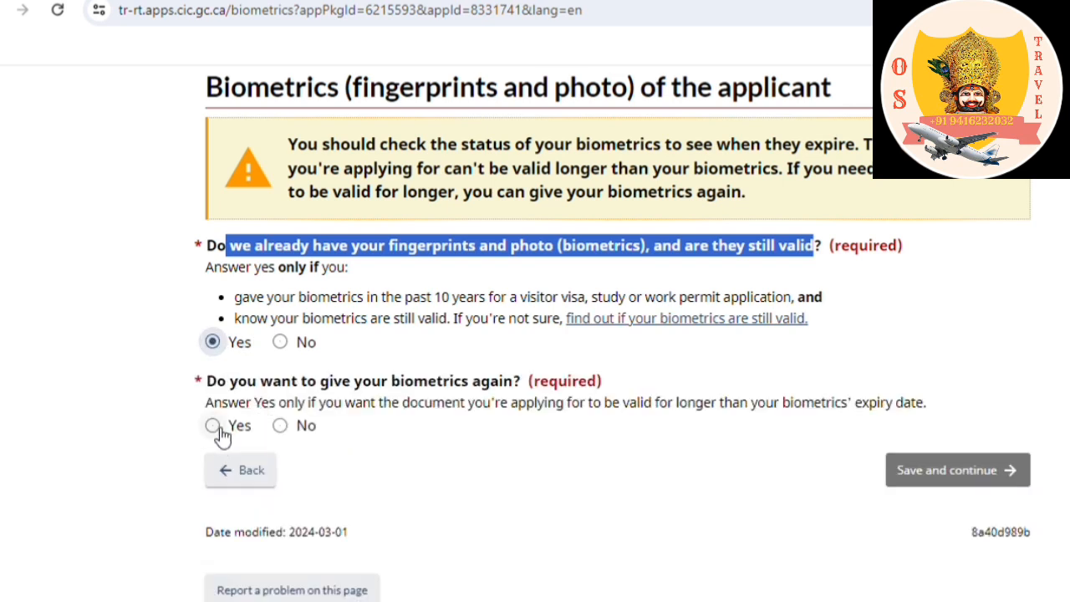
click(281, 353)
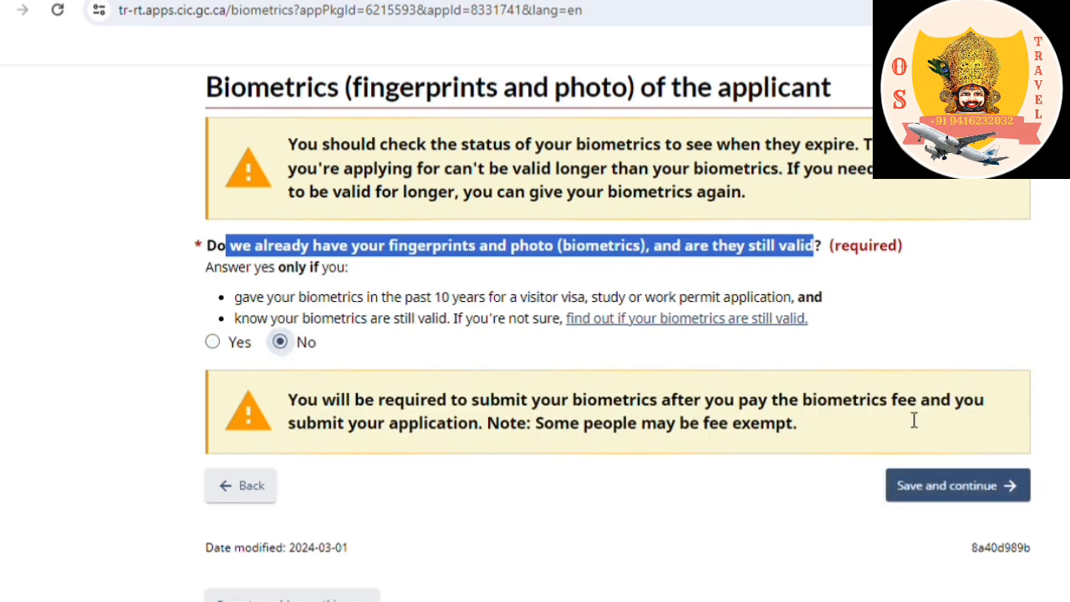
click(936, 493)
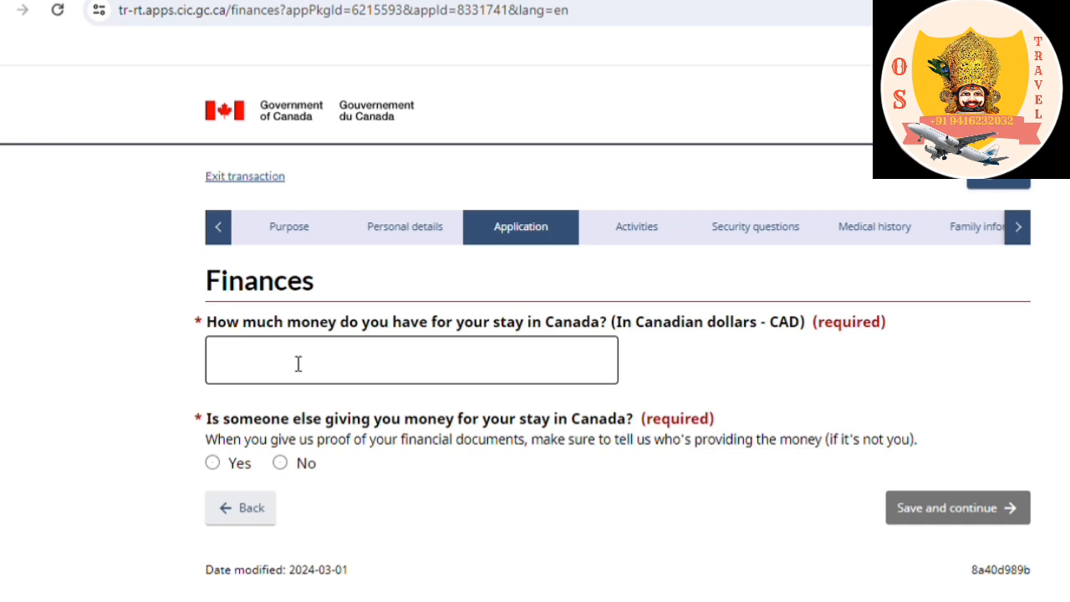
Declare 7000 CAD available for the stay with no outside funding, then save
click(297, 364)
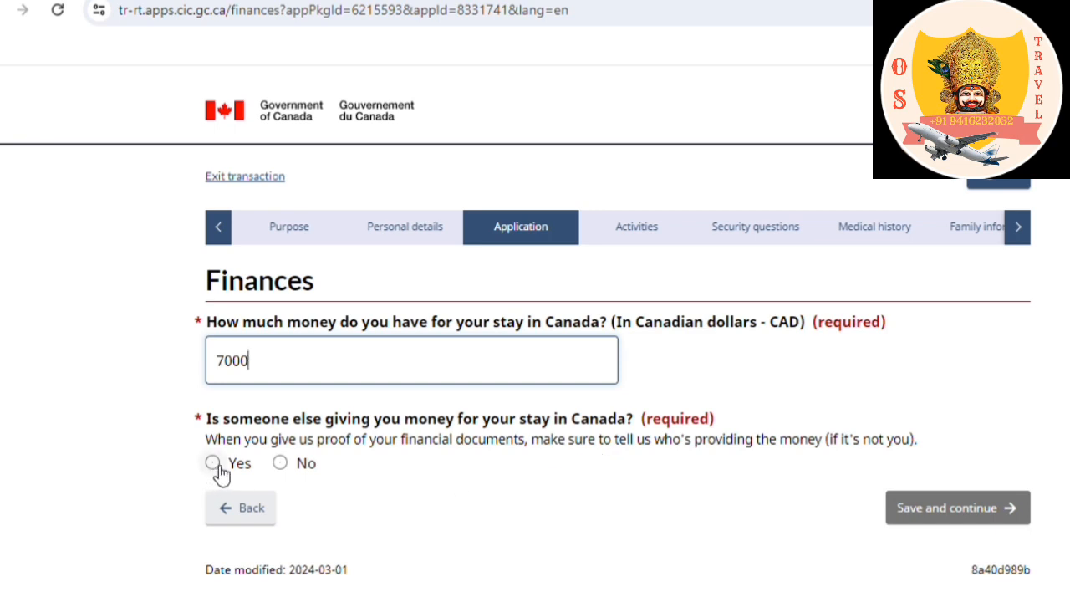
click(280, 464)
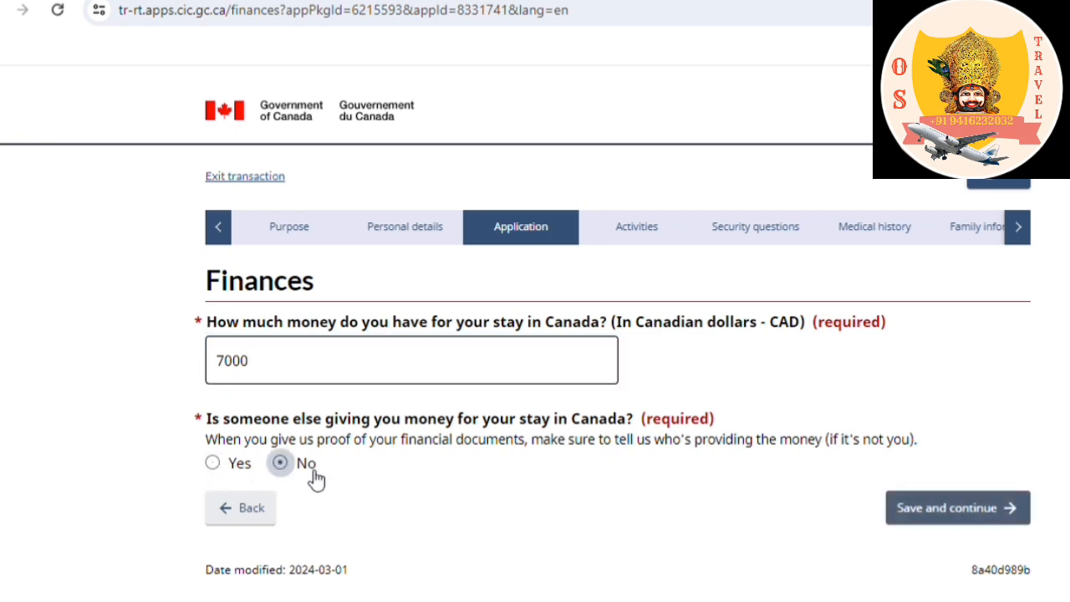
click(936, 514)
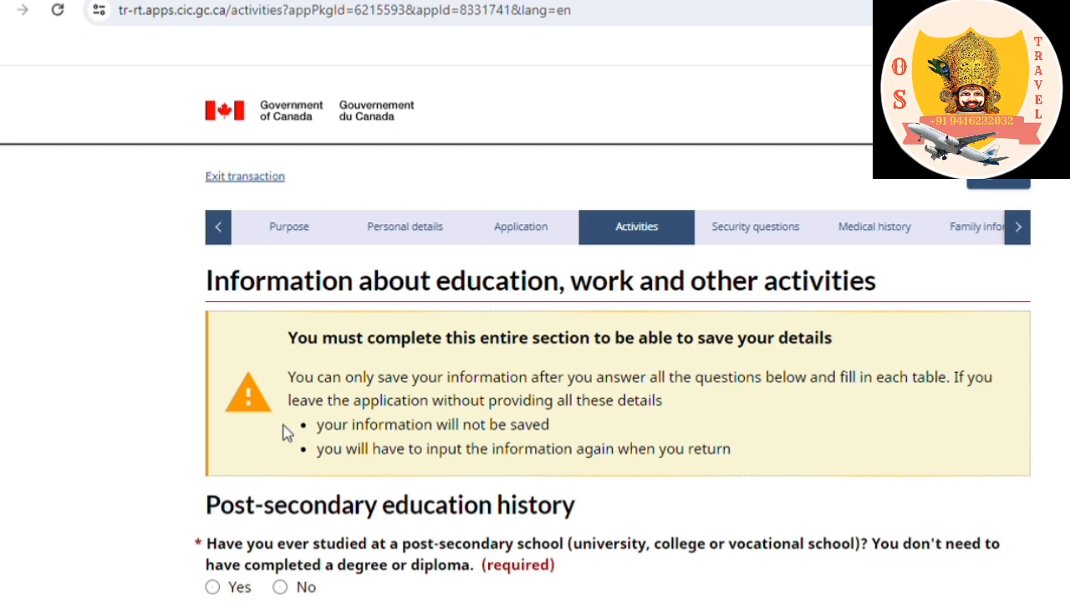
Answer Yes to having studied at a post-secondary school
scroll(284, 432, down, 4)
scroll(287, 334, up, 1)
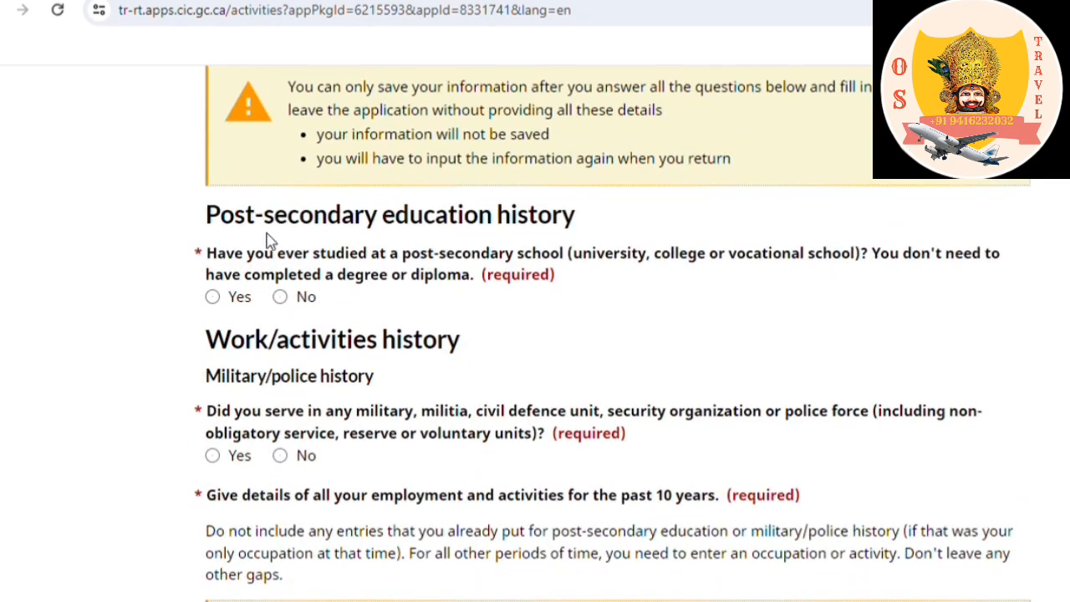
click(213, 299)
scroll(482, 354, down, 2)
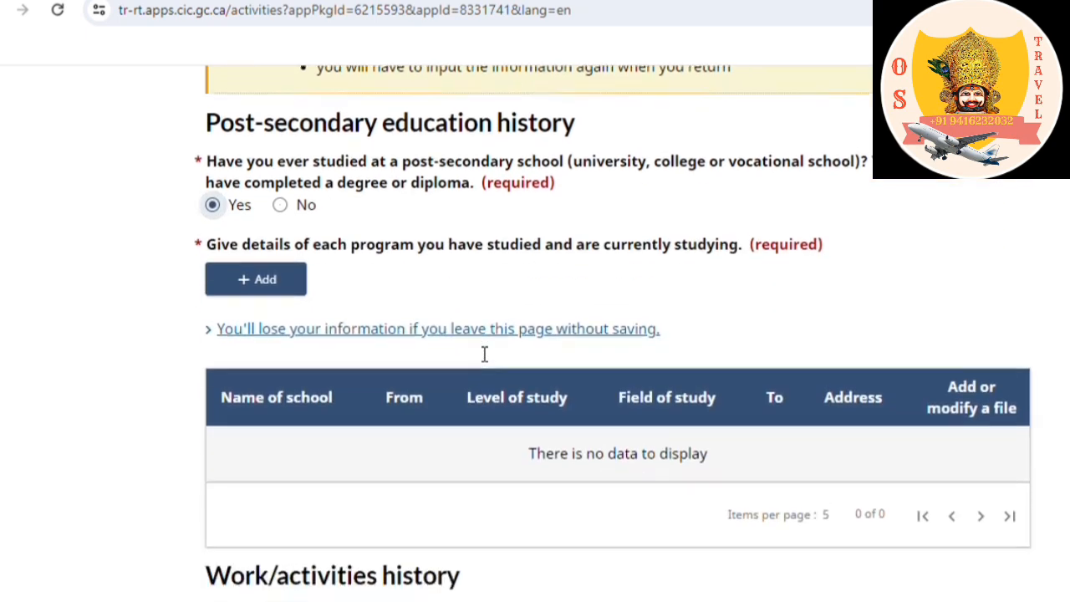
Fill an education entry from January 2000 to 2001, then close it without saving
click(286, 283)
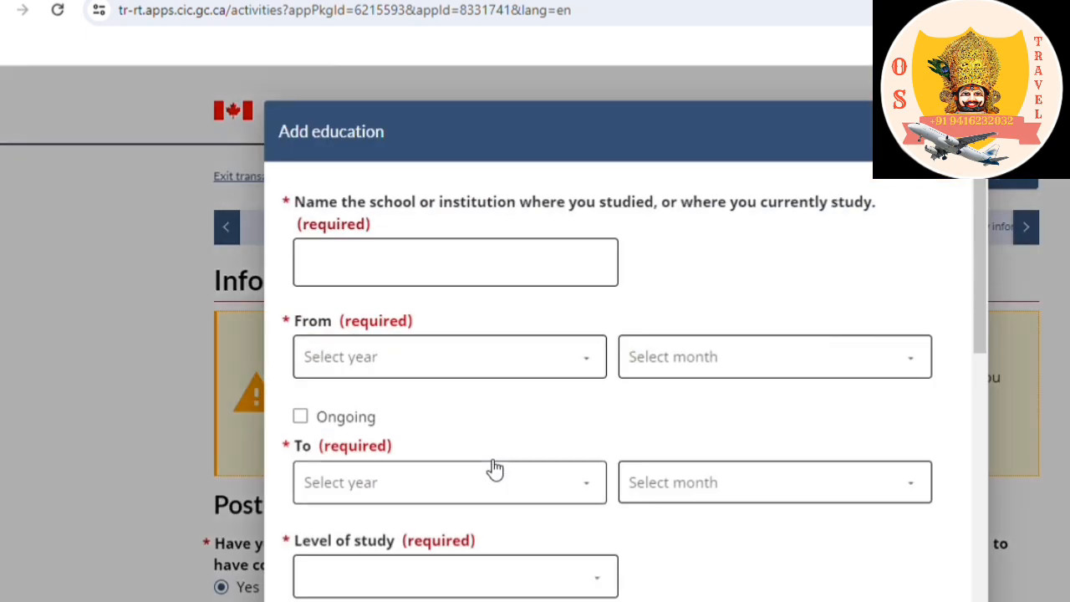
click(410, 276)
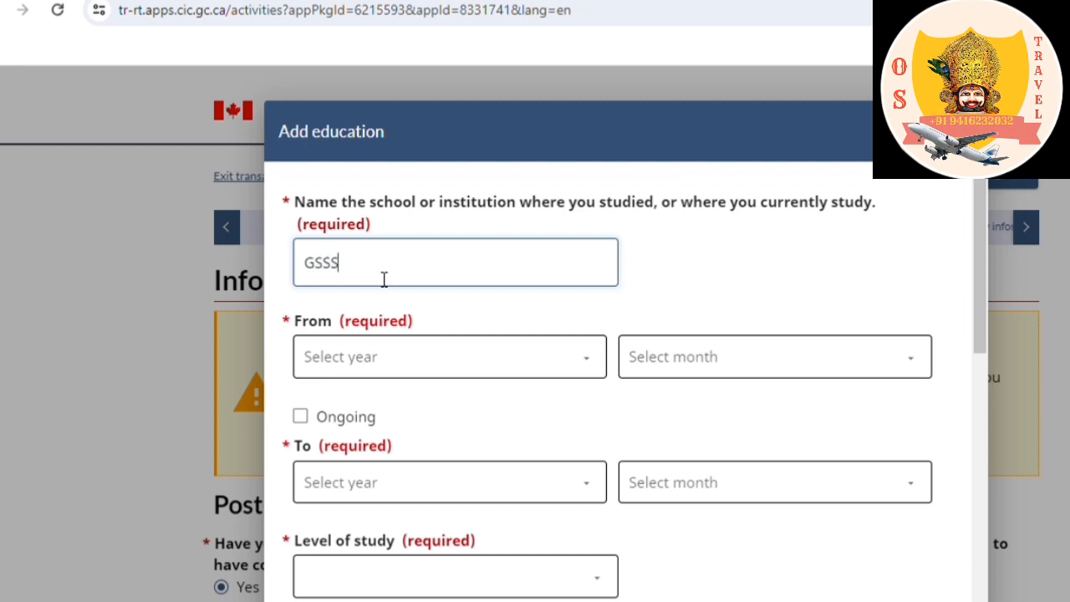
click(407, 358)
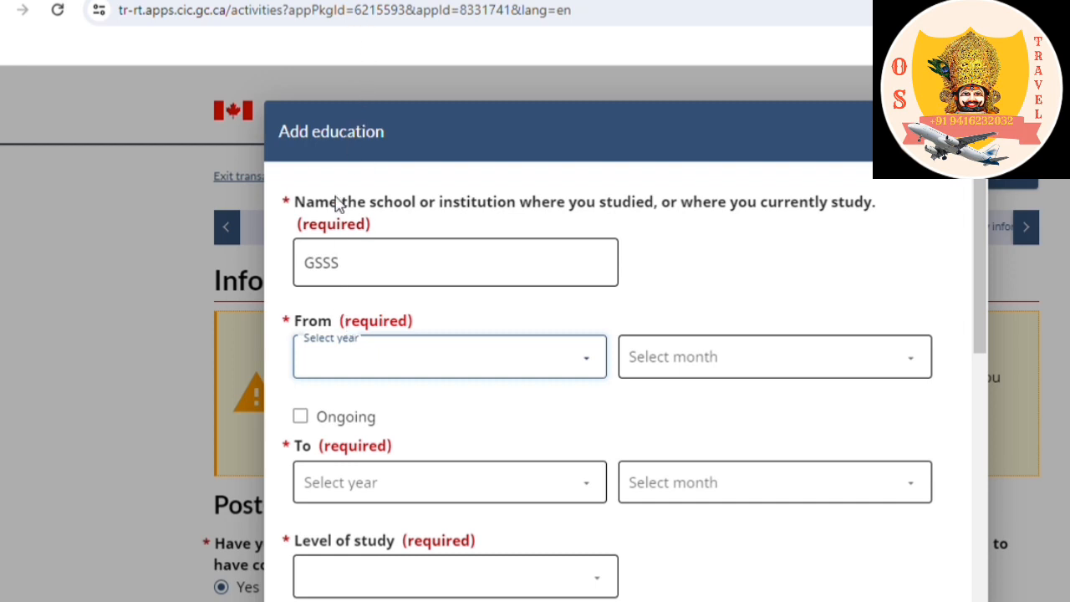
text(2000)
click(728, 374)
click(682, 416)
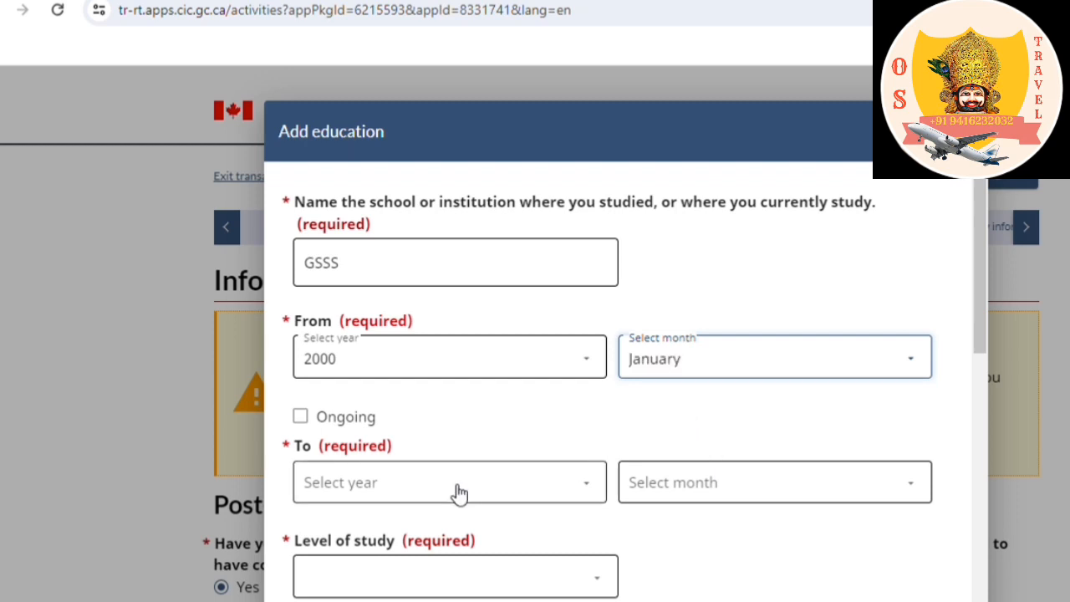
click(454, 493)
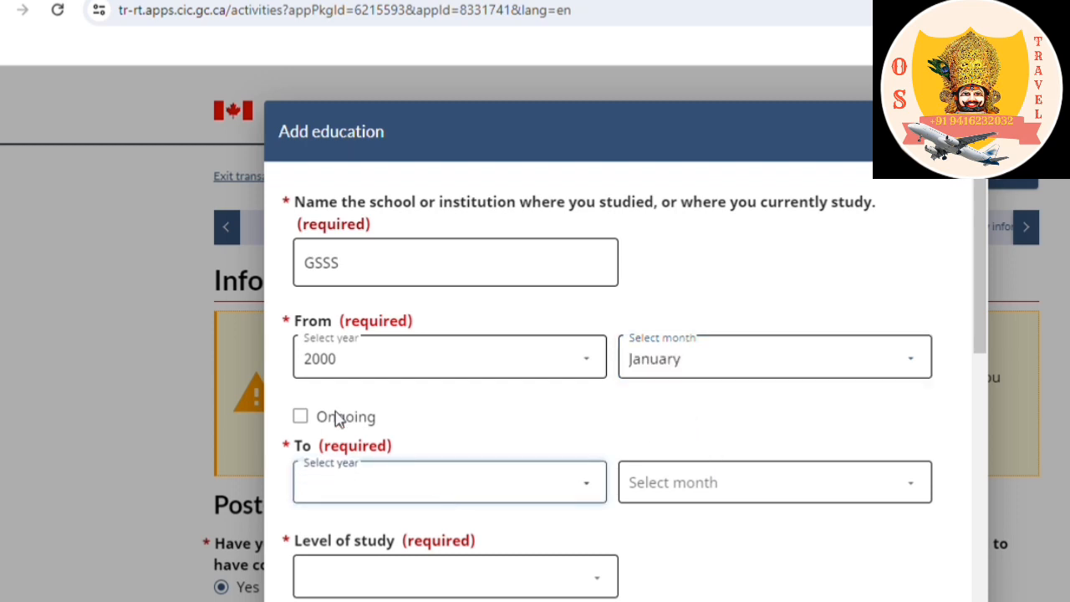
click(635, 403)
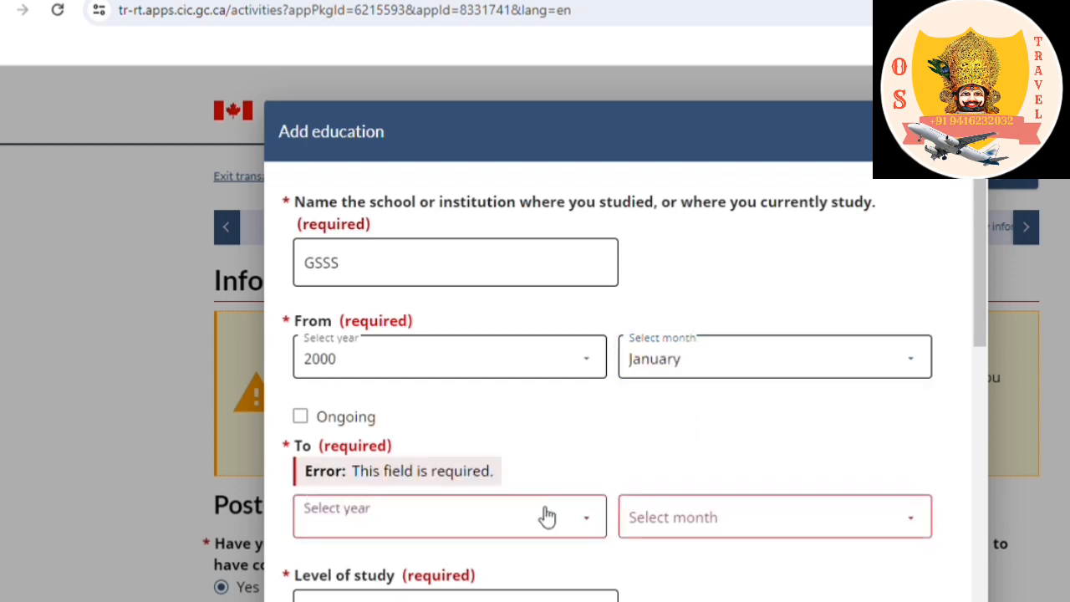
click(447, 523)
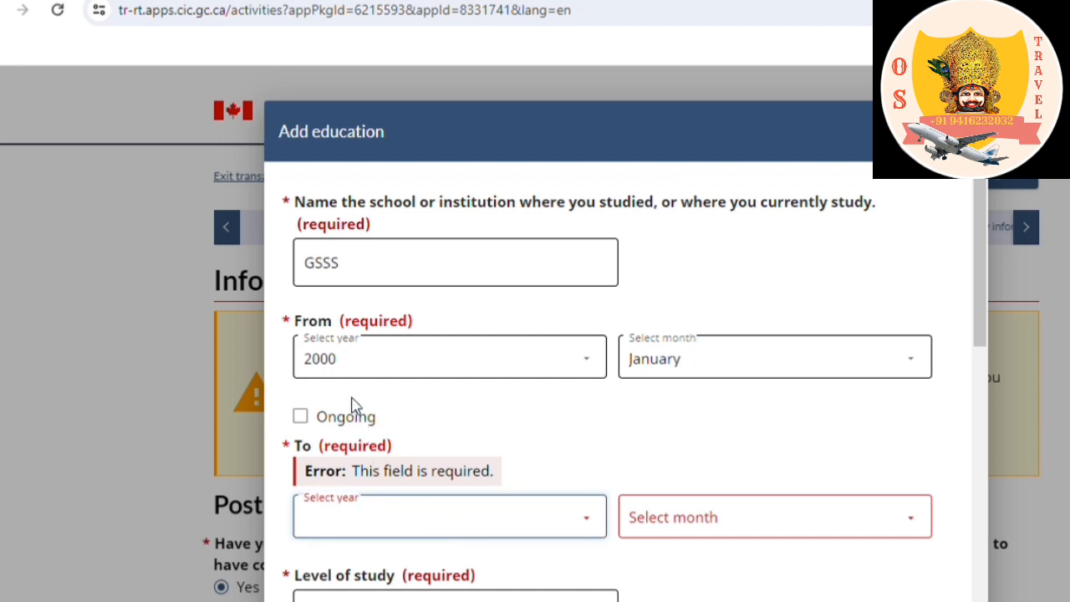
click(351, 404)
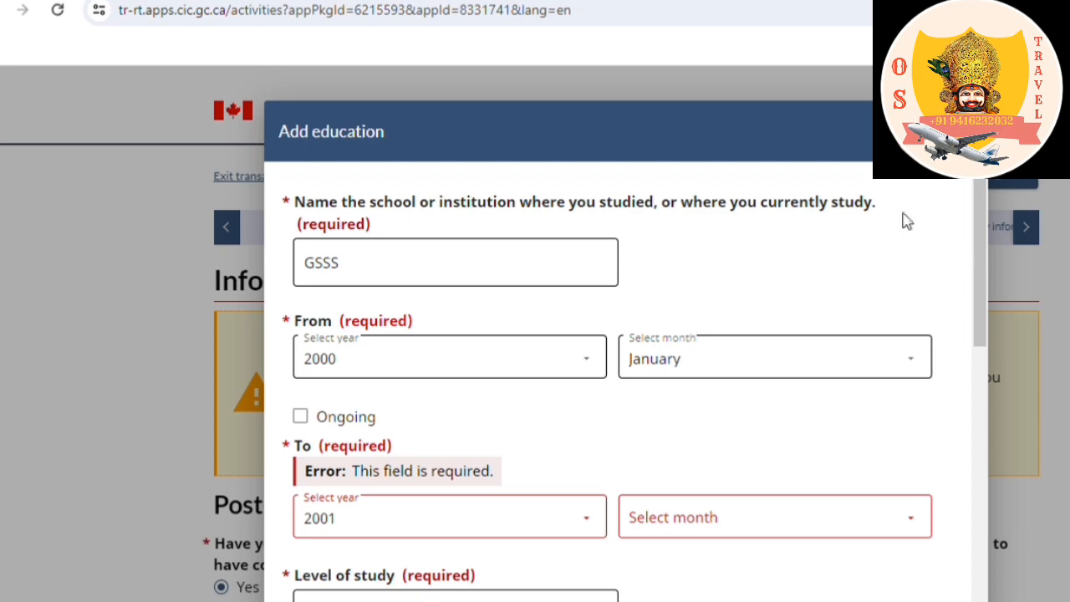
key(Escape)
scroll(559, 461, down, 1)
scroll(559, 461, up, 1)
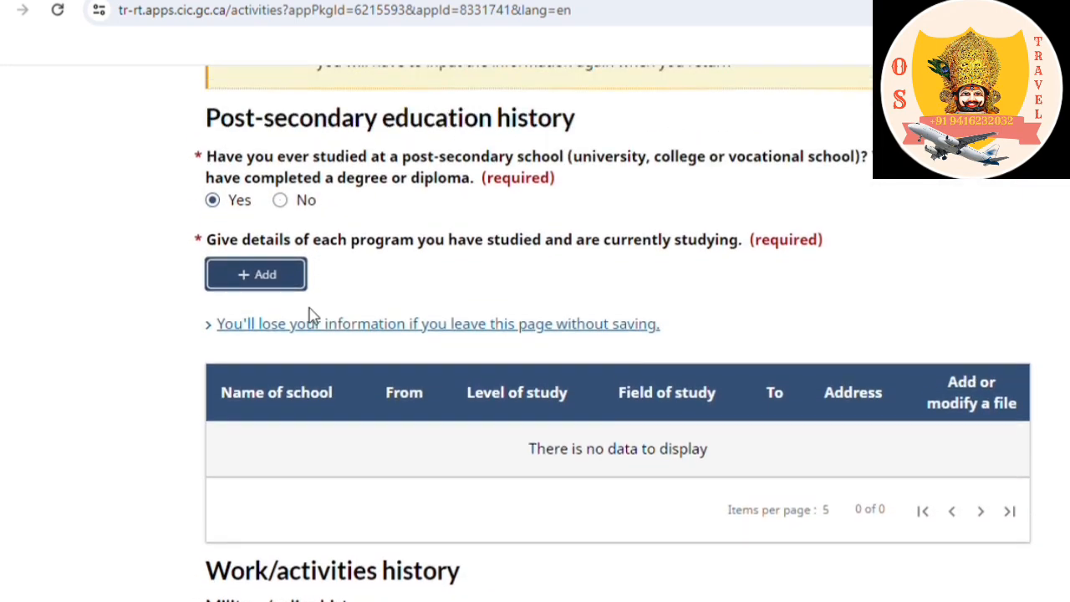
Answer No to having served in the military or police
click(507, 378)
scroll(525, 452, down, 2)
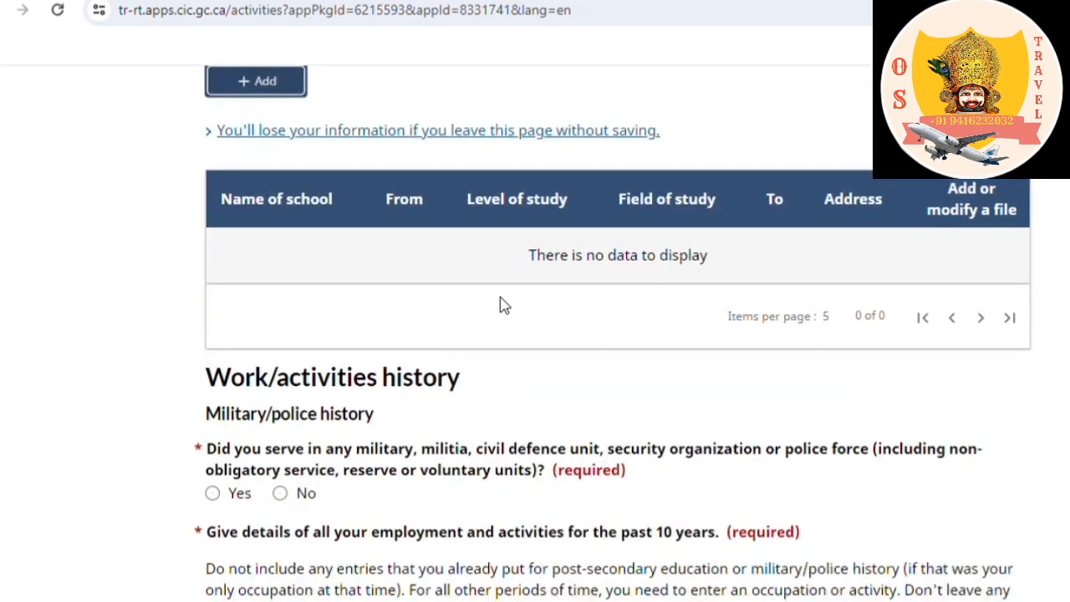
scroll(676, 368, down, 3)
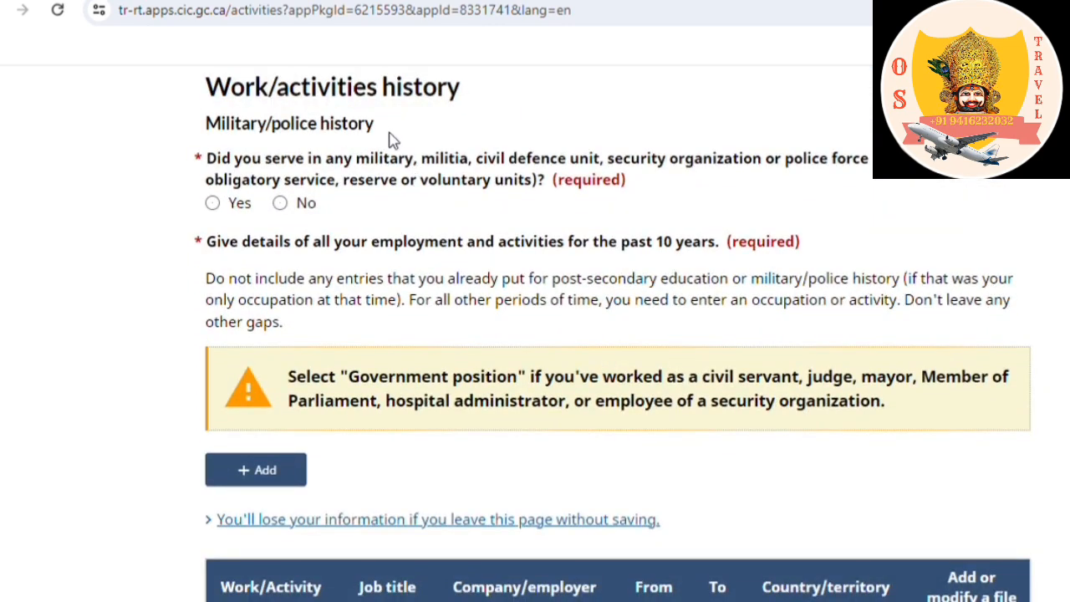
click(213, 207)
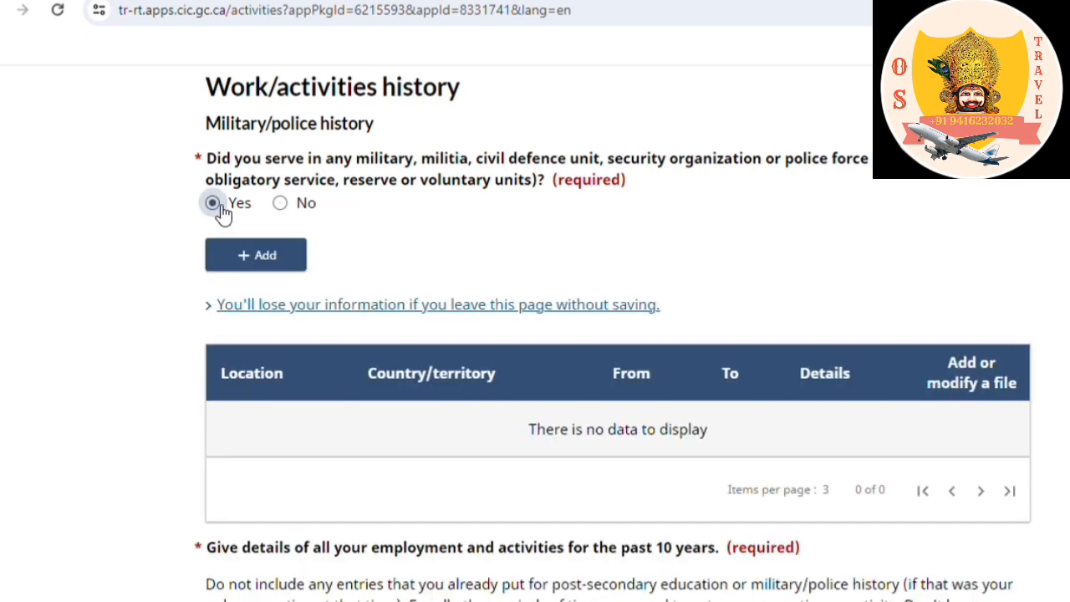
click(282, 205)
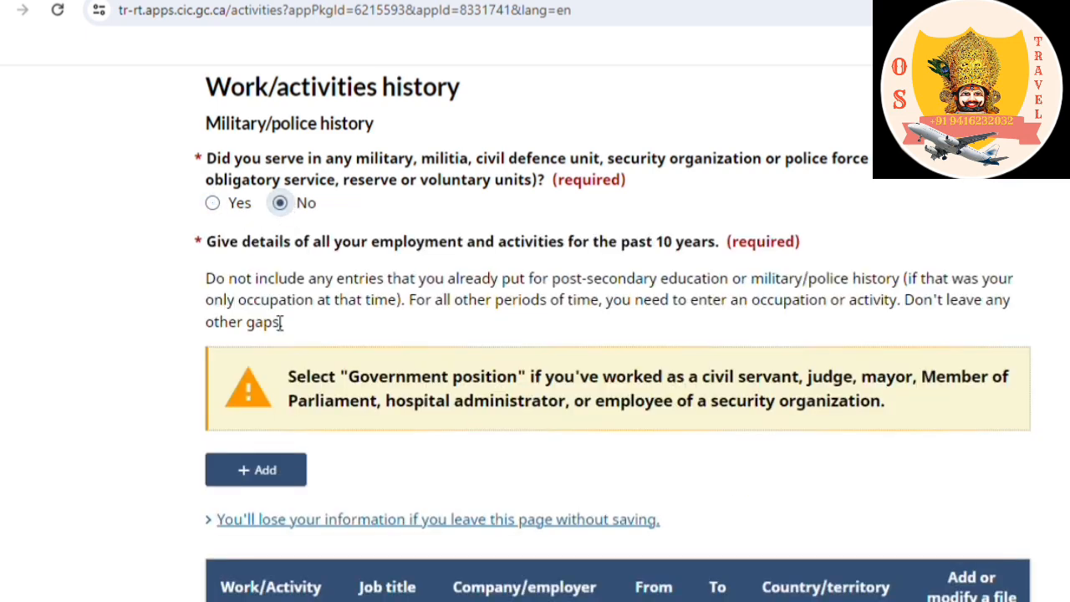
scroll(394, 358, down, 2)
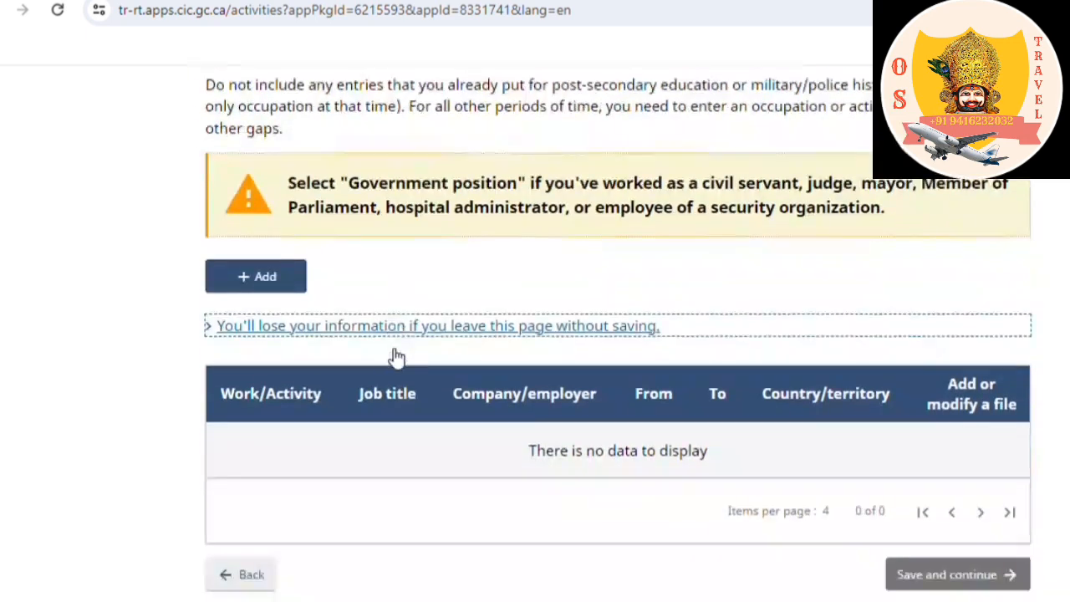
Start a work entry from February 2010, marked ongoing, in Sales and service occupations
click(278, 290)
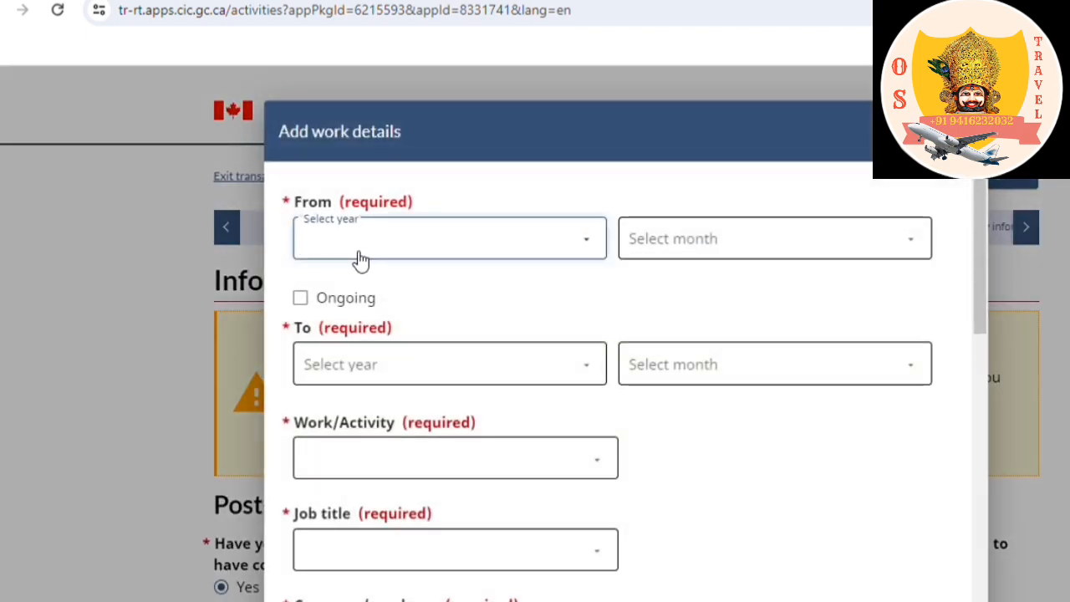
text(2010)
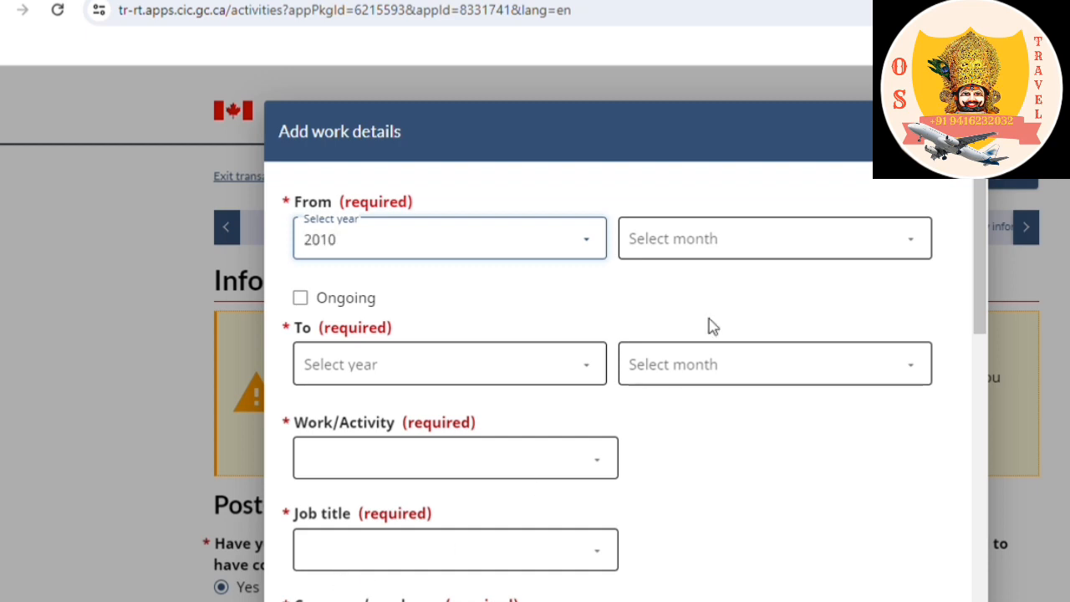
click(697, 239)
click(681, 302)
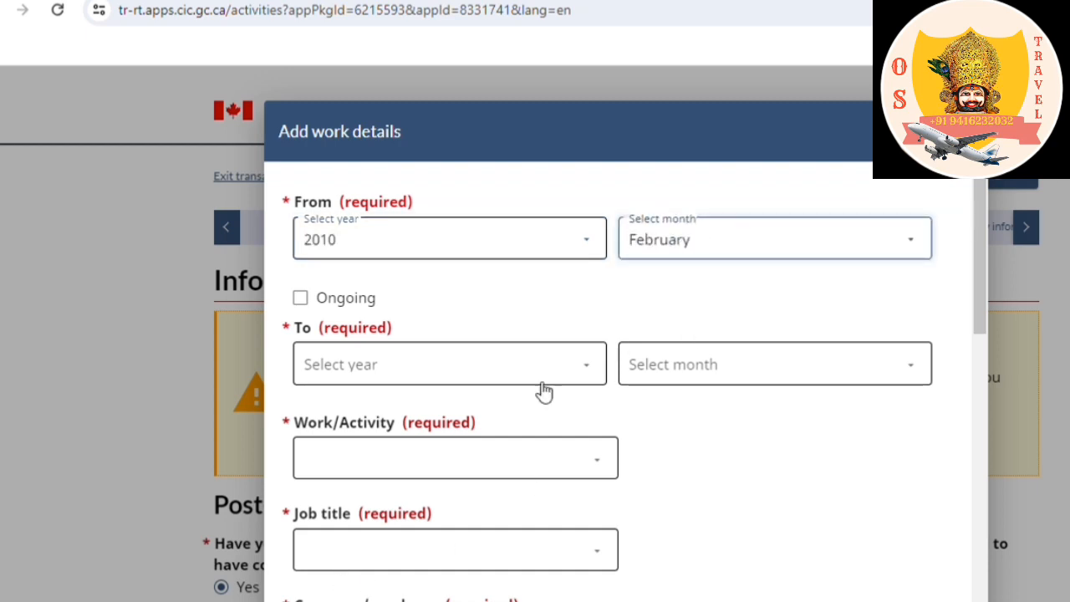
click(300, 298)
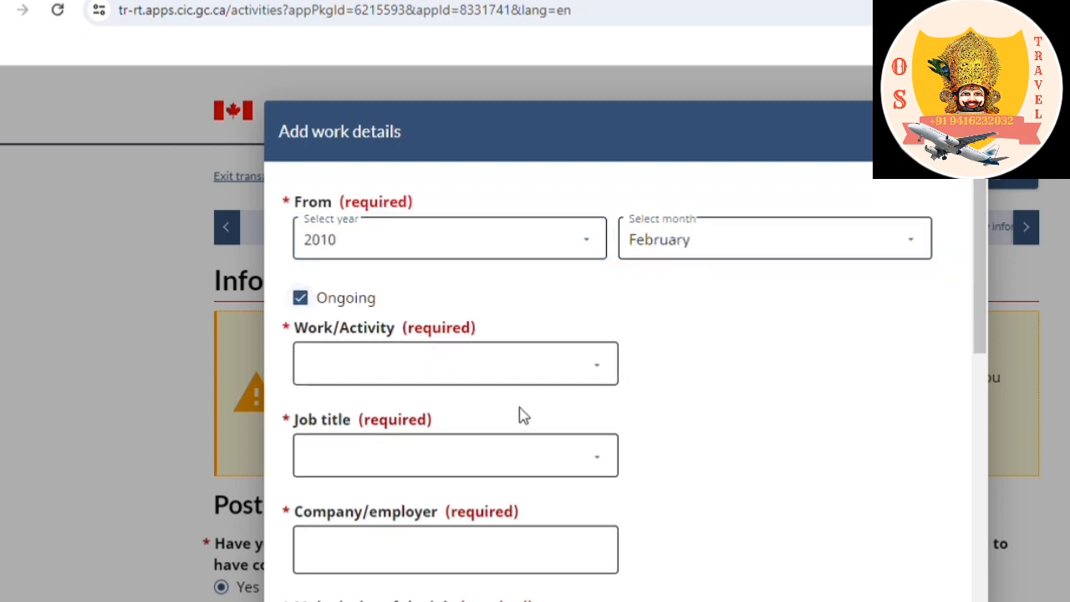
scroll(501, 376, down, 1)
click(425, 268)
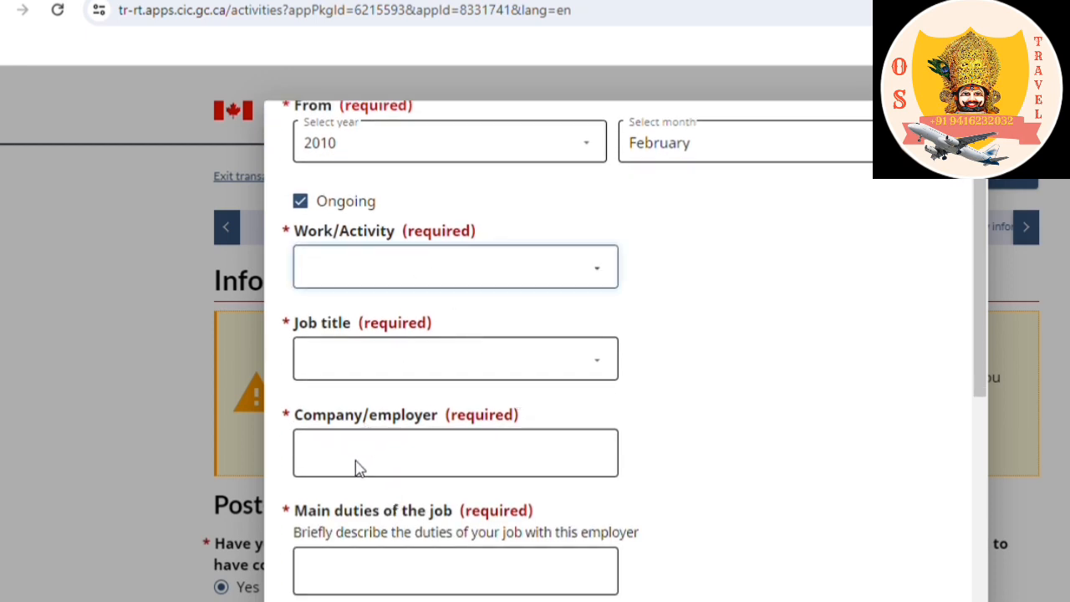
click(361, 568)
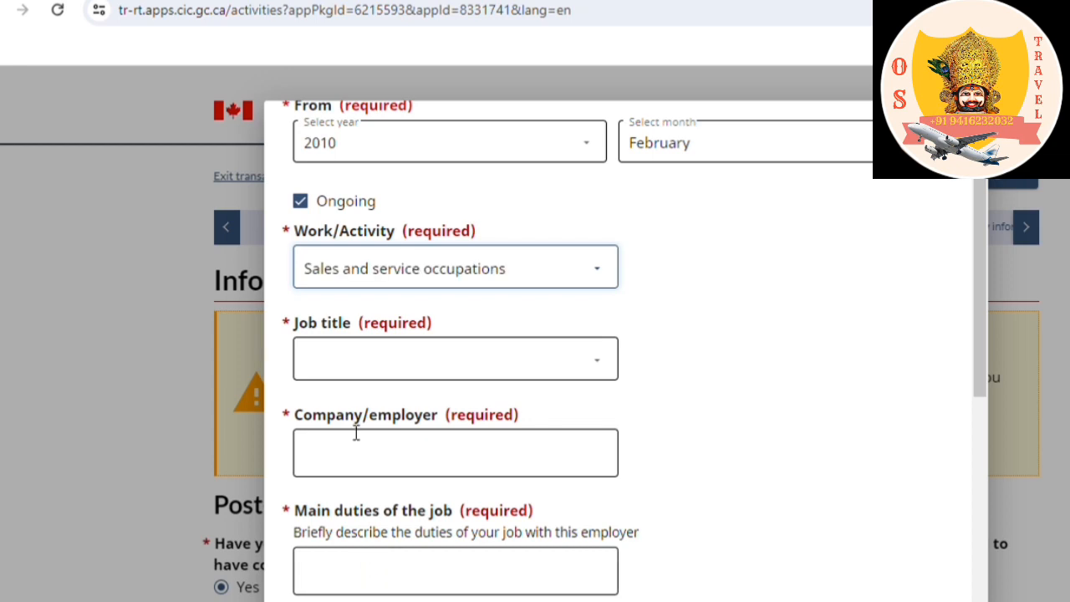
Add job title Engineering Officer, employer CSC, country India, address and city, and save the entry
click(354, 377)
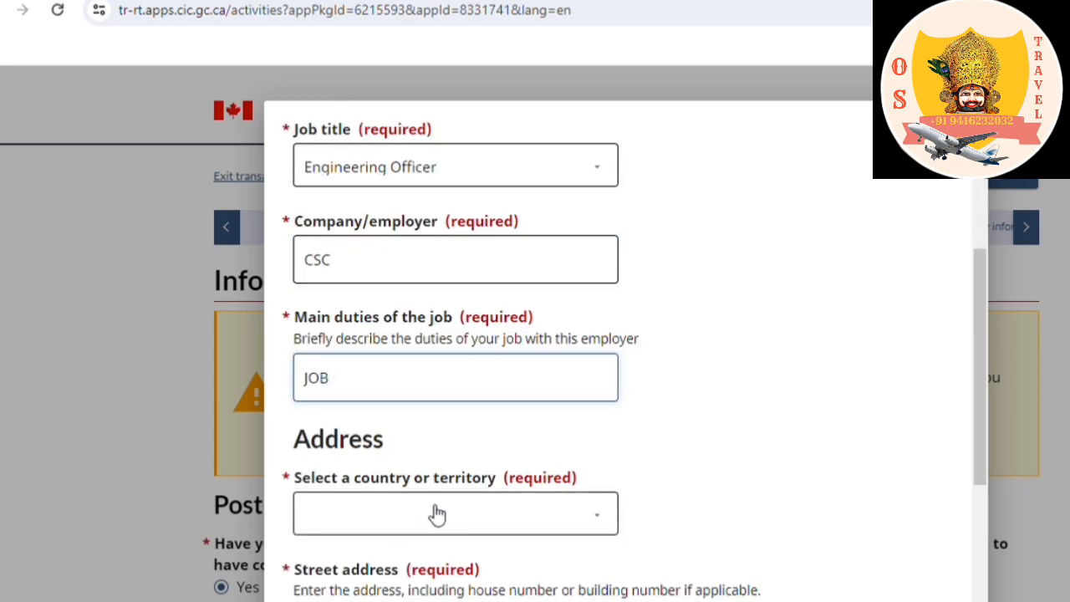
scroll(432, 513, down, 1)
click(420, 440)
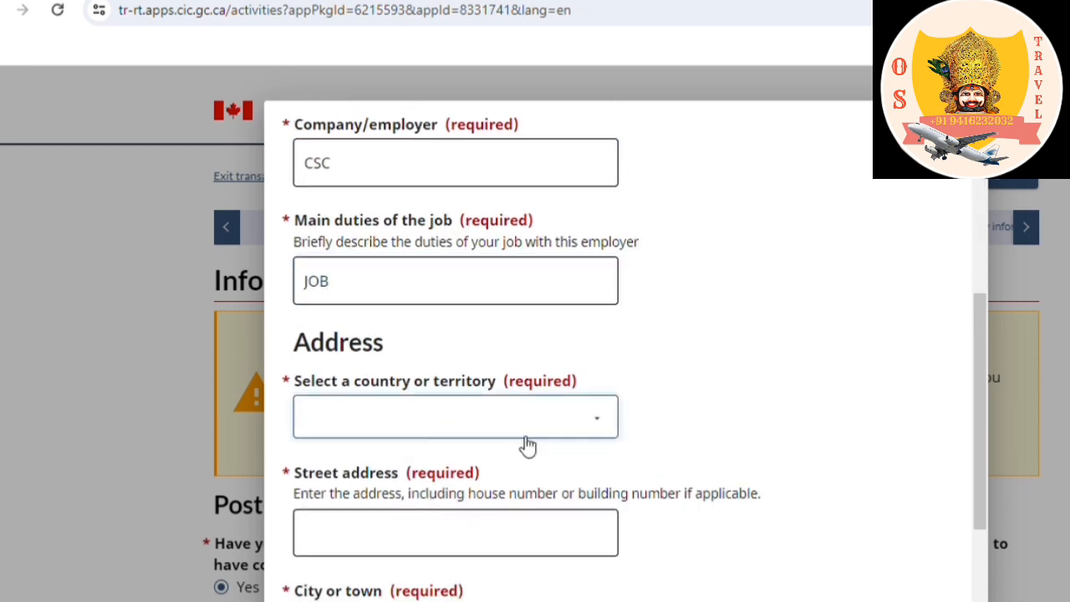
text(ind)
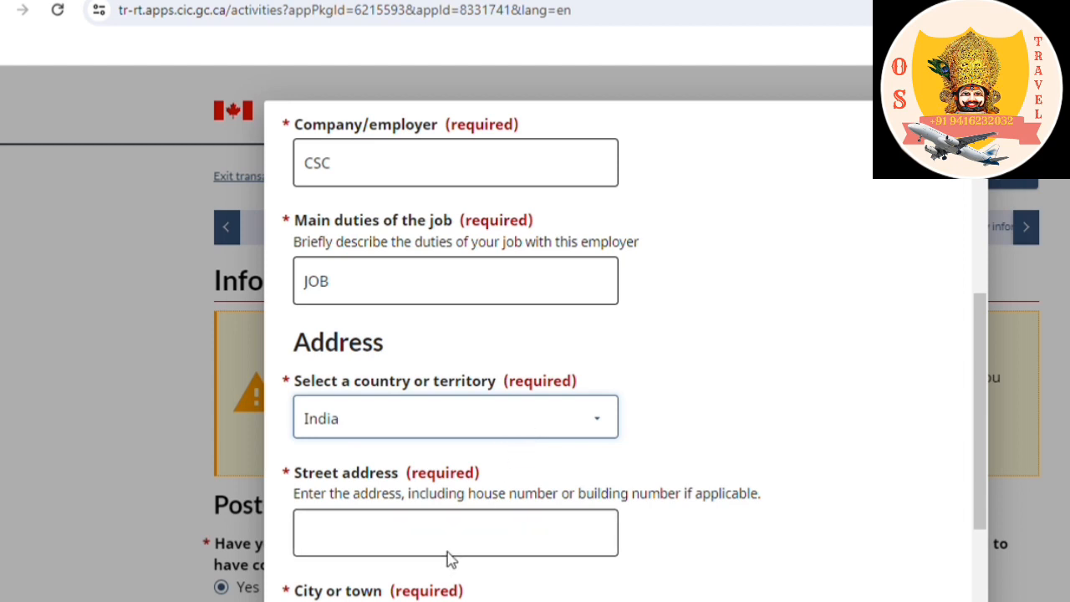
scroll(449, 560, down, 2)
click(414, 387)
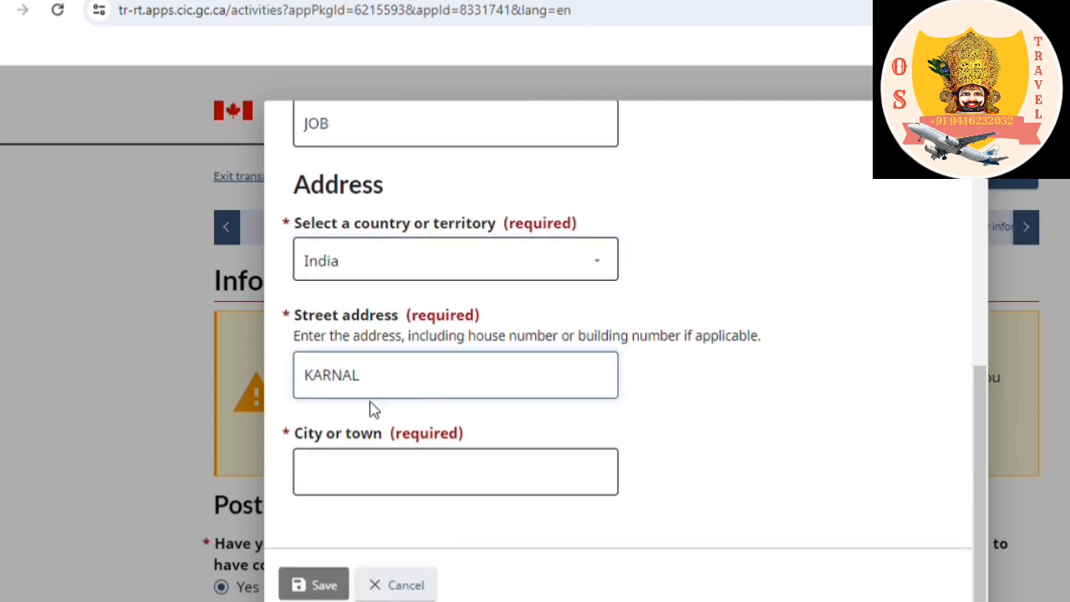
click(409, 479)
text(KARNAL)
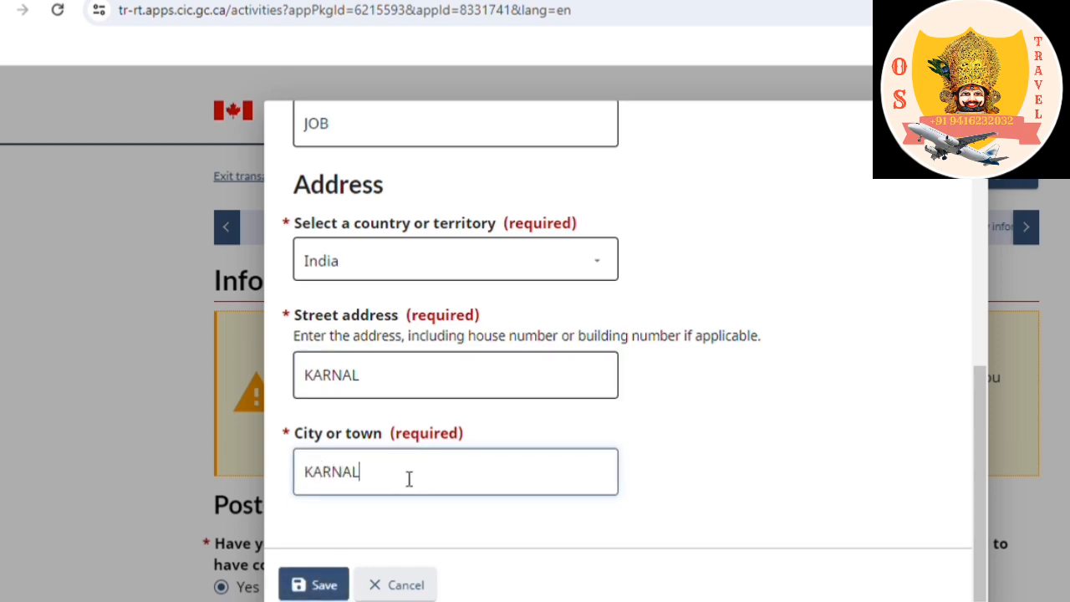
click(313, 585)
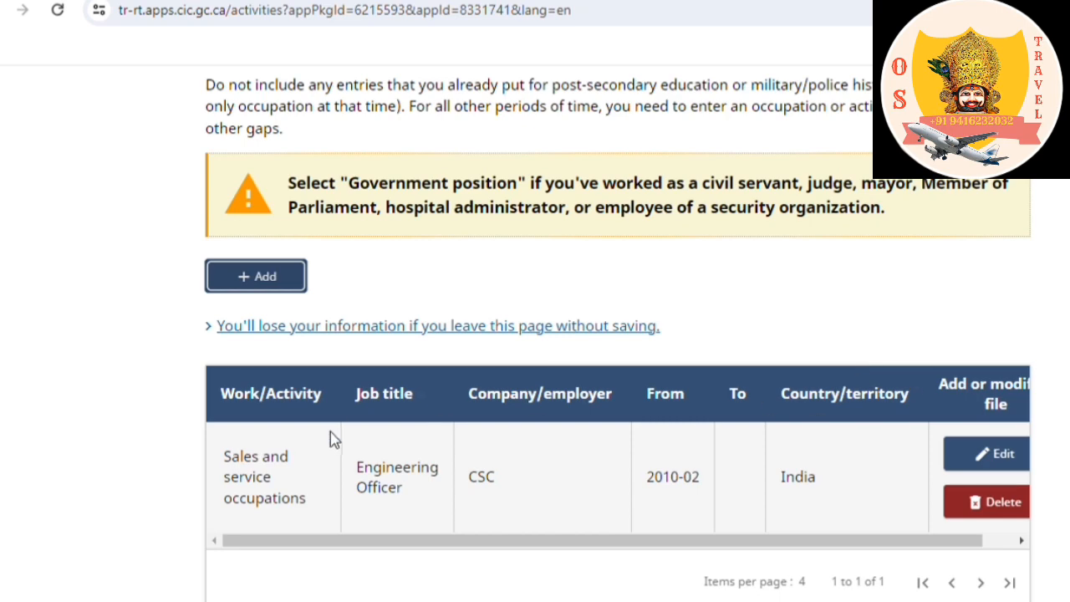
Save the education and work history page and continue to Travel history
scroll(913, 456, down, 2)
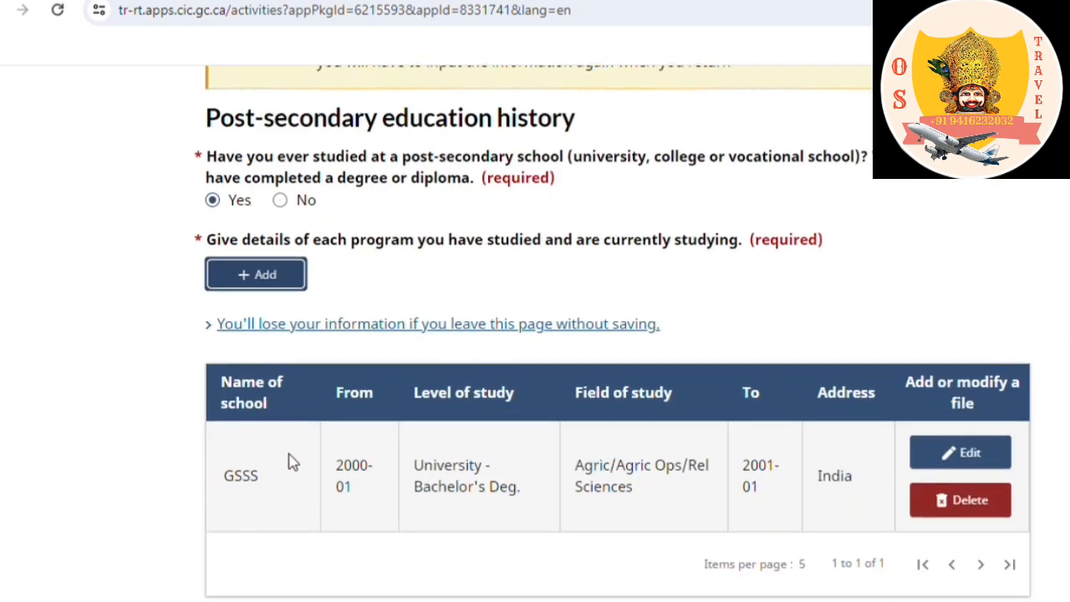
drag(336, 465, 1018, 475)
scroll(1018, 475, down, 8)
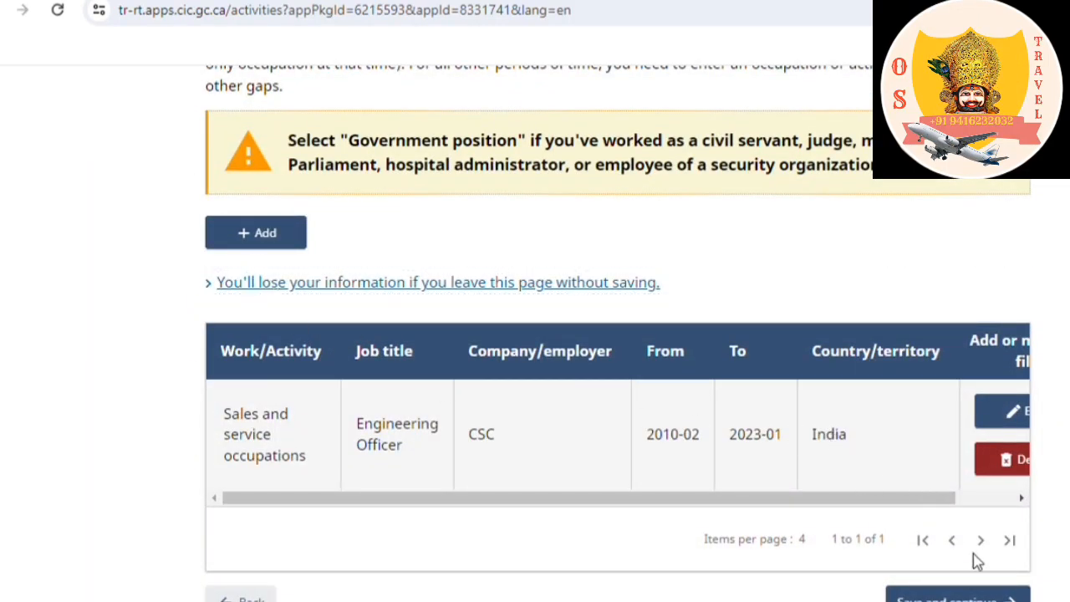
click(958, 595)
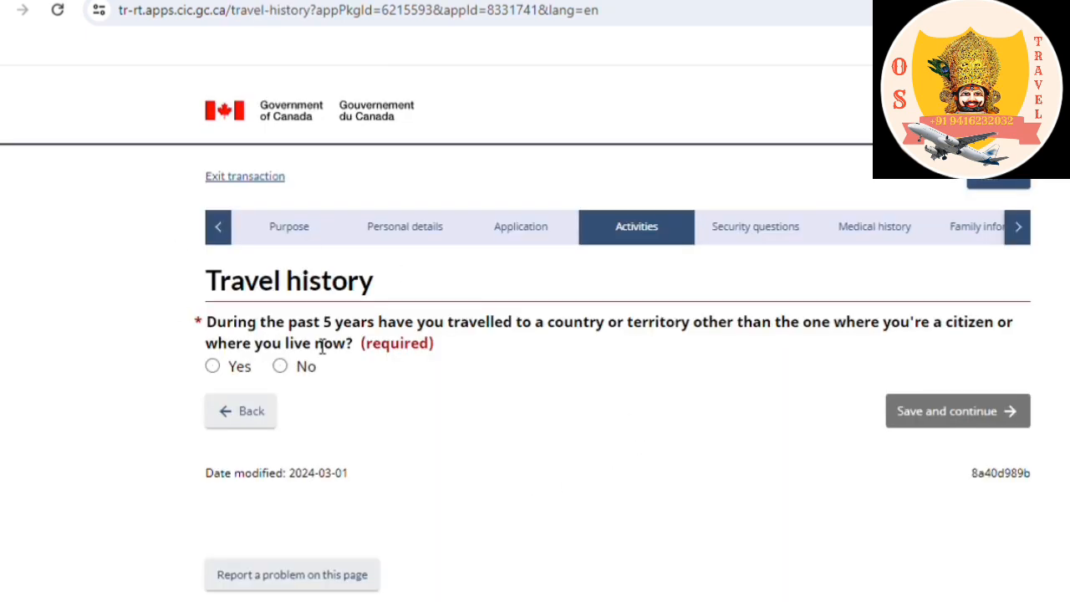
Answer No to travel in the past 5 years and save
drag(324, 326, 378, 326)
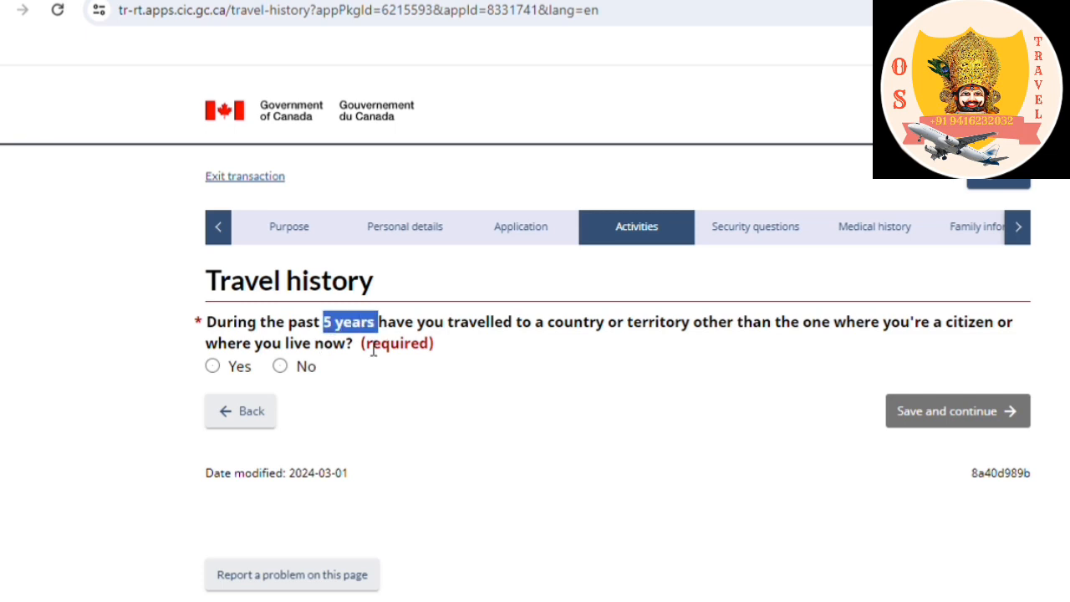
click(281, 366)
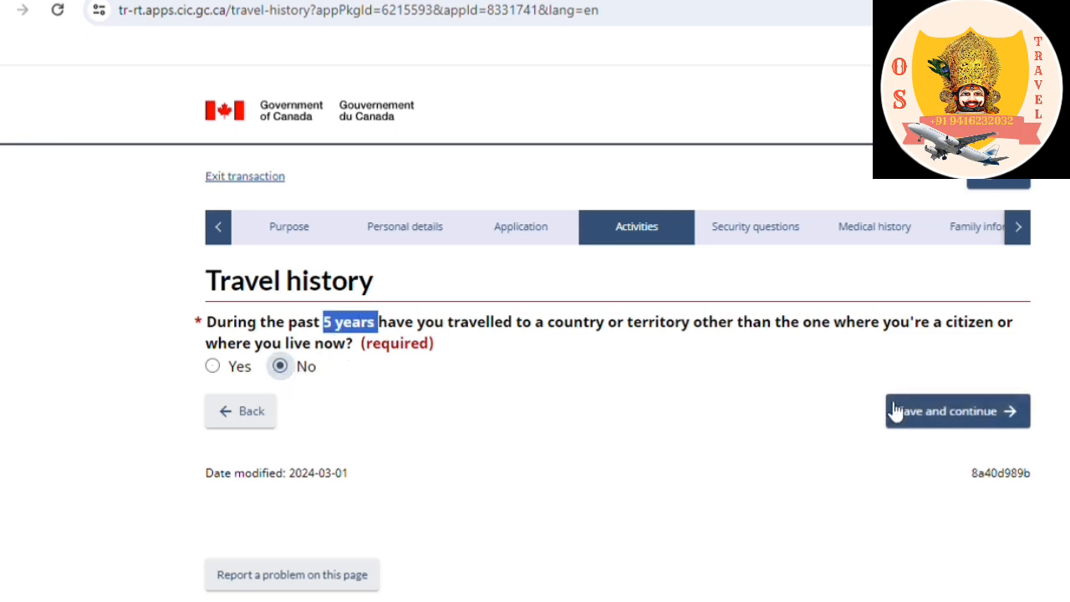
click(945, 413)
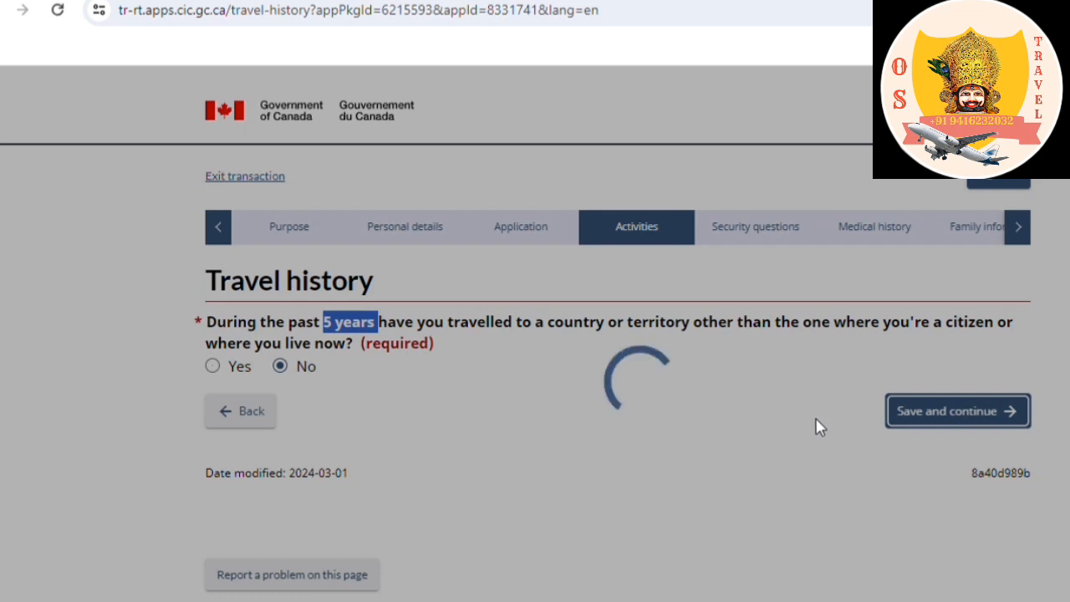
Answer No to overstaying or unauthorised work and to past visa refusals, then save
scroll(801, 424, down, 2)
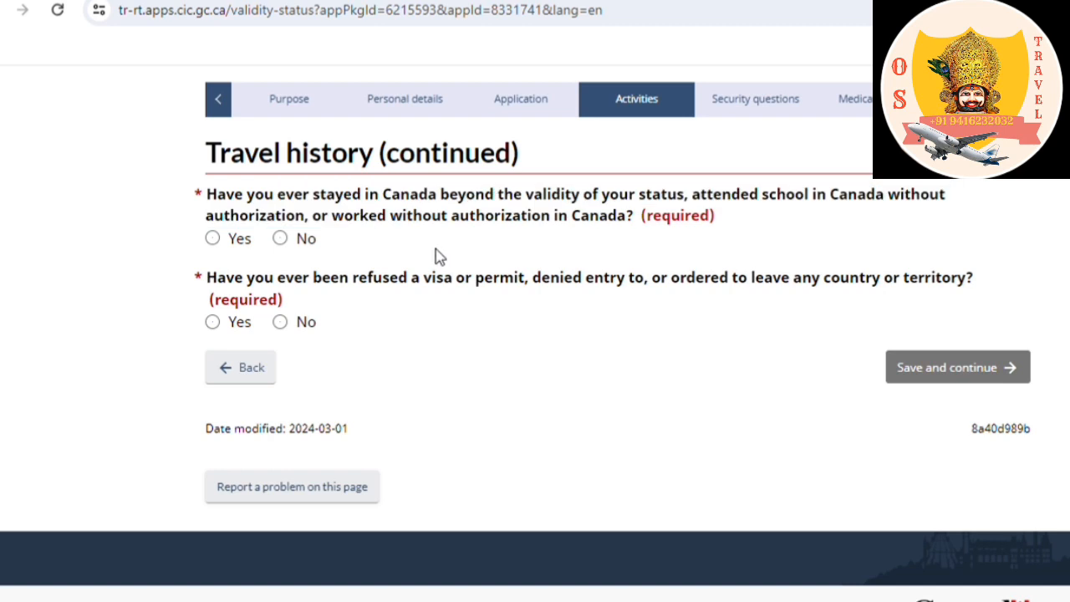
click(281, 239)
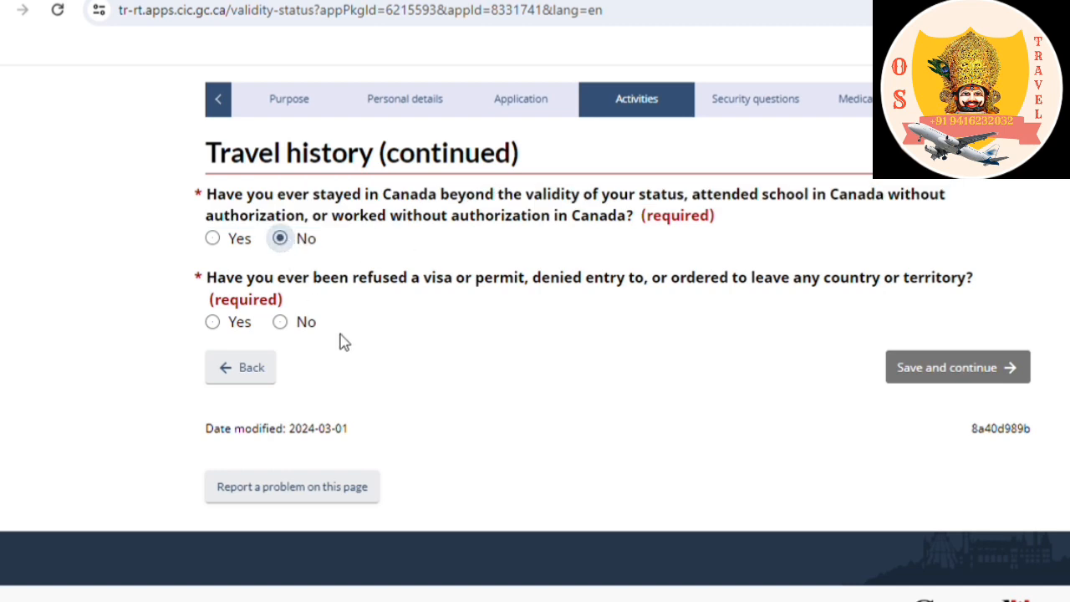
drag(279, 290, 530, 292)
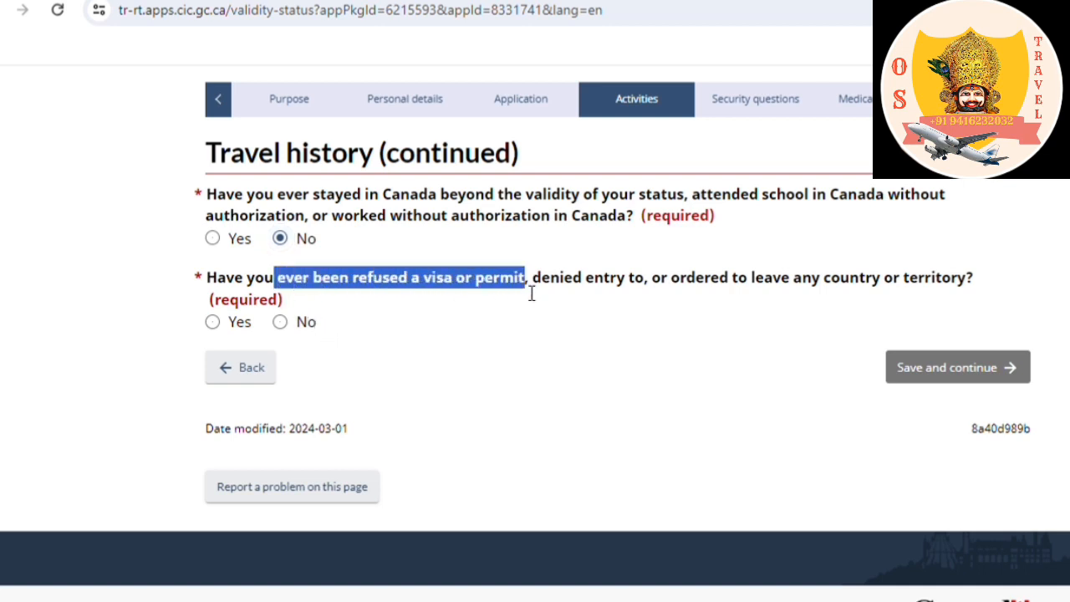
click(280, 323)
click(987, 376)
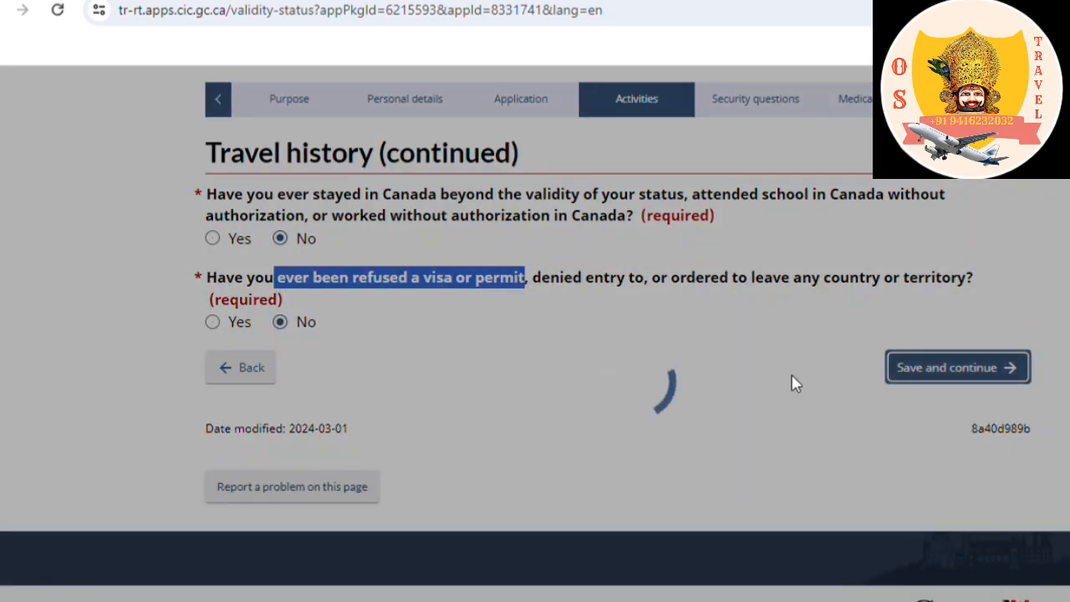
scroll(410, 343, down, 2)
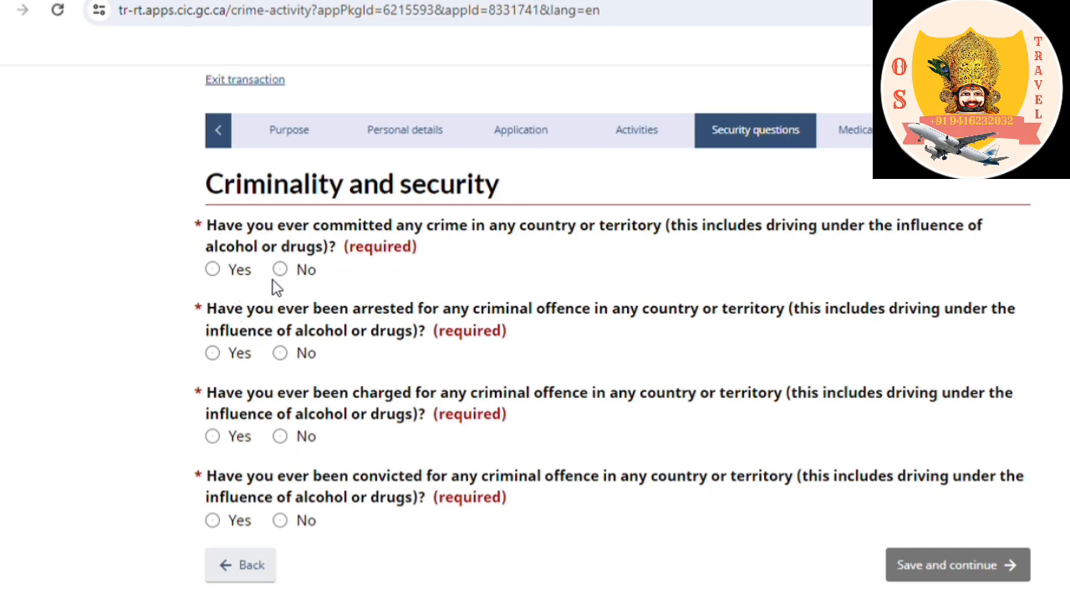
Answer No to committing a crime, arrest, charges and convictions, then save
click(280, 269)
click(284, 353)
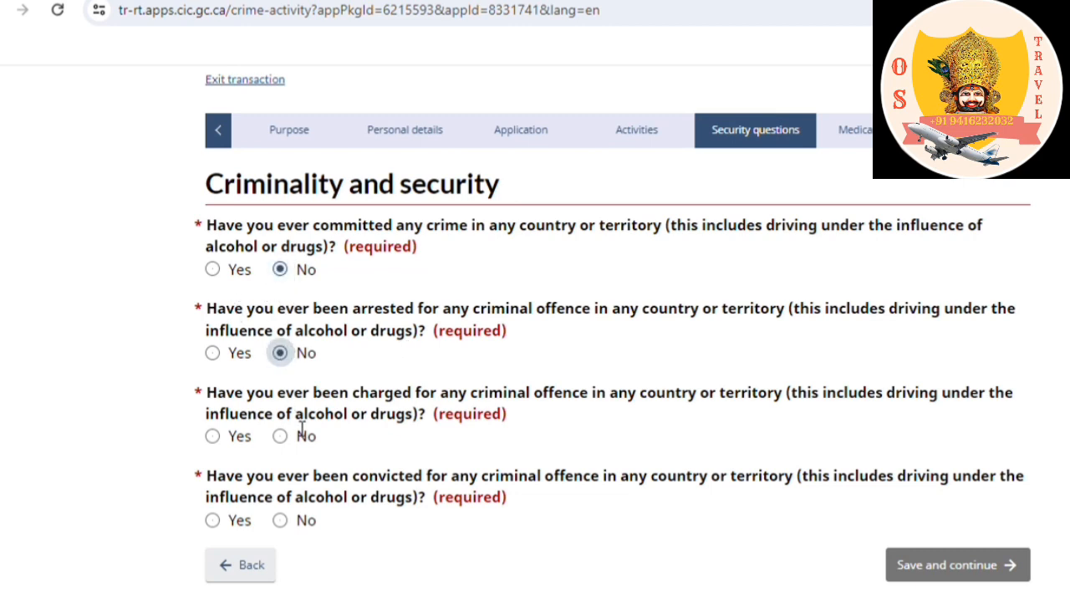
click(283, 436)
click(285, 521)
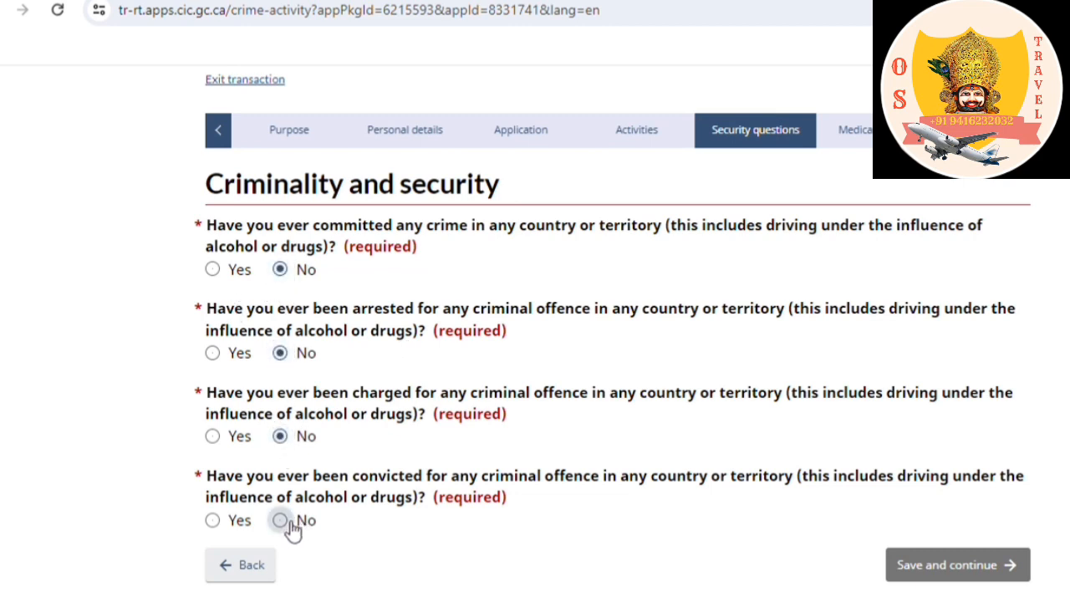
click(986, 573)
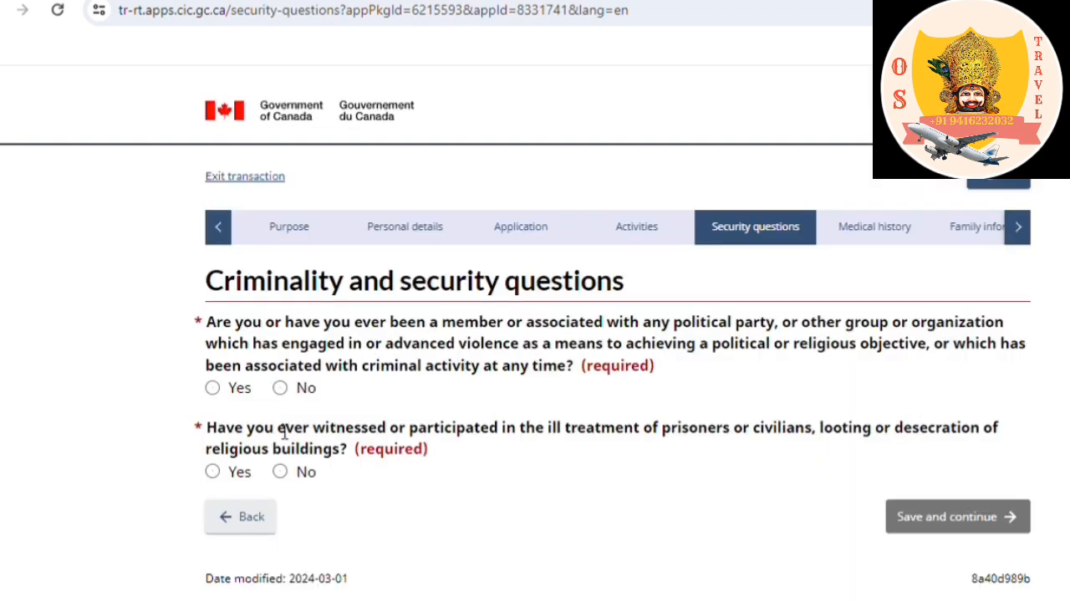
Answer No to violent group membership and witnessing ill treatment, then save
click(299, 396)
click(295, 483)
click(970, 517)
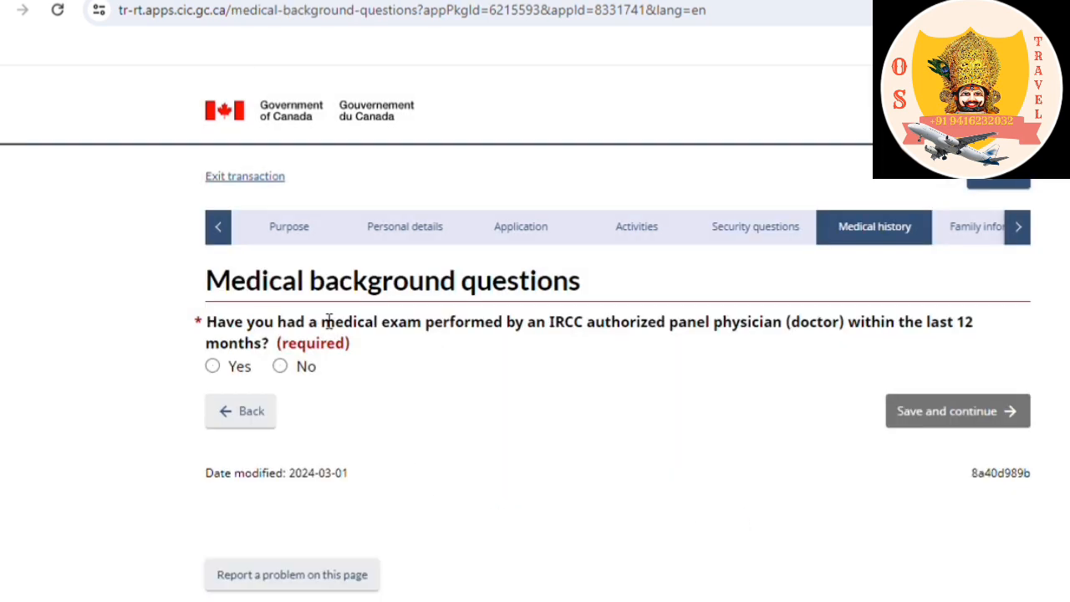
Answer No to the recent medical exam question and save
click(281, 366)
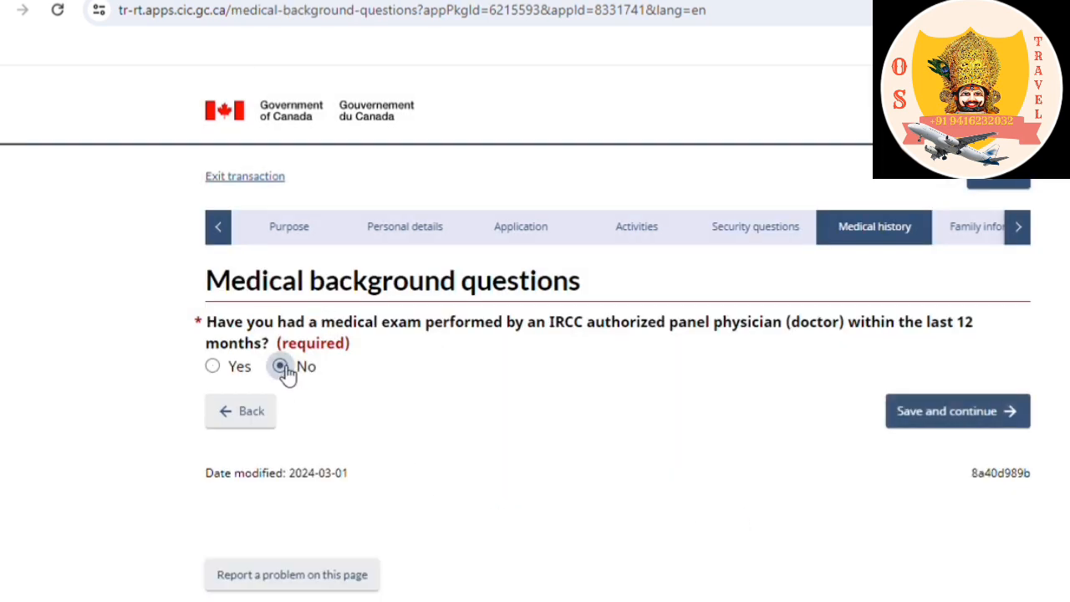
drag(551, 326, 972, 333)
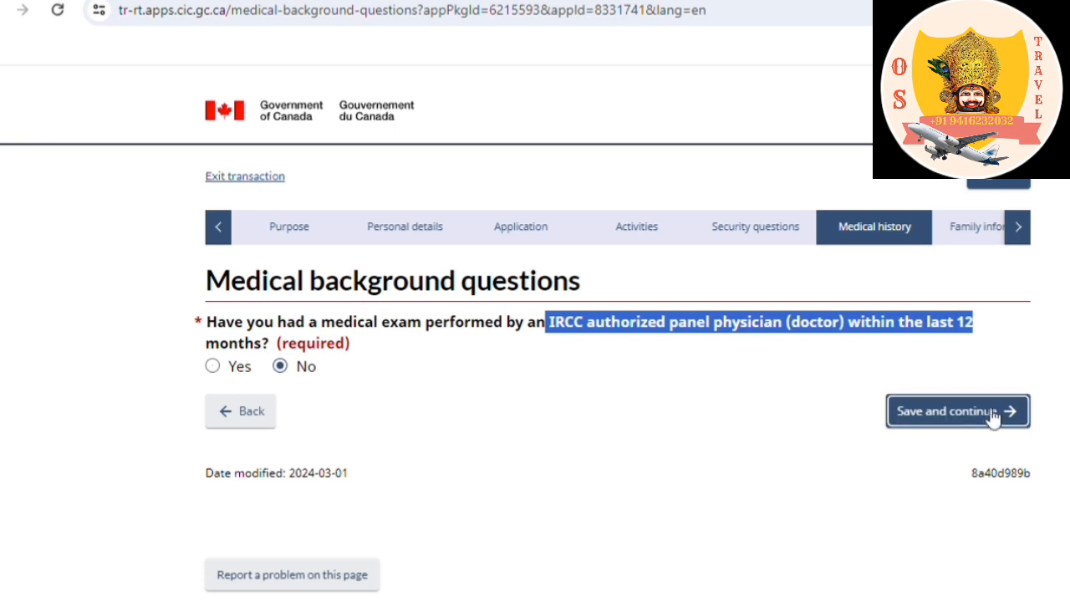
click(932, 420)
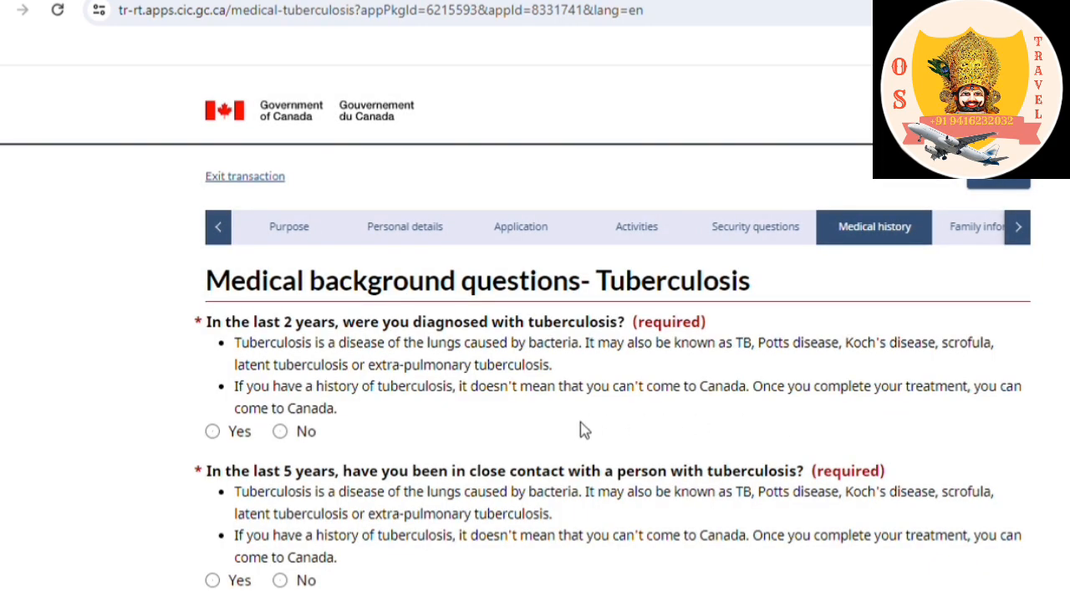
Answer No to tuberculosis diagnosis and tuberculosis contact, then save
click(282, 431)
scroll(287, 377, down, 3)
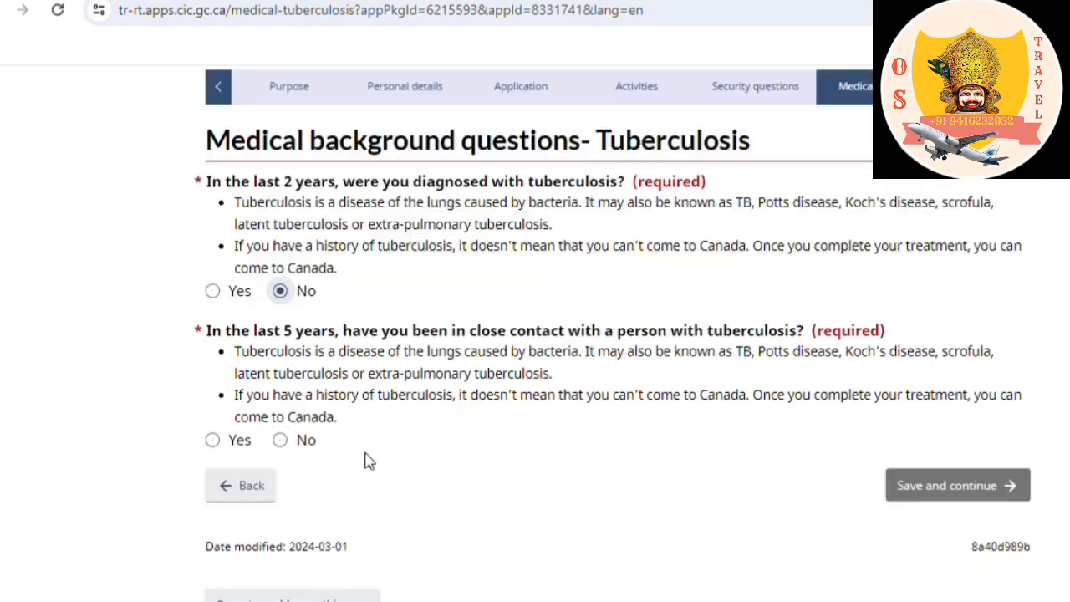
click(282, 325)
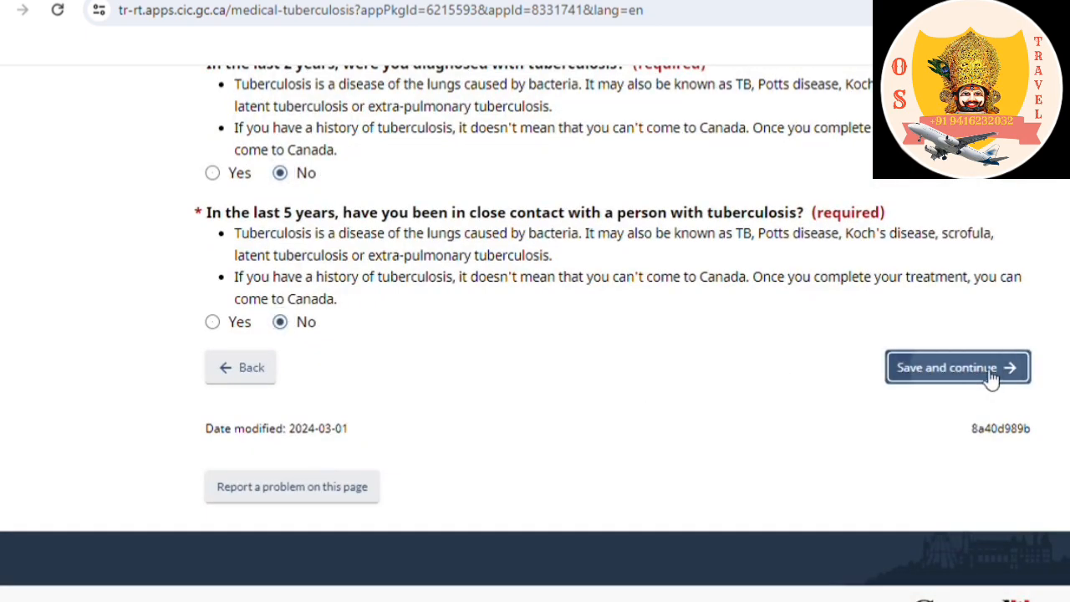
click(988, 373)
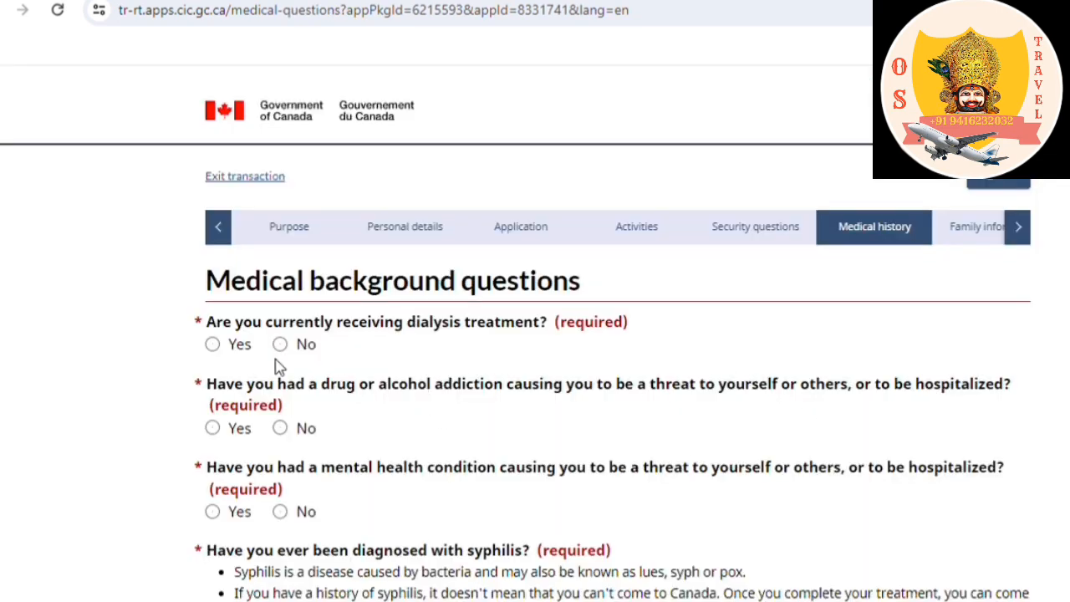
Answer No to dialysis, addiction, mental health and syphilis questions, then save
scroll(279, 366, down, 2)
click(281, 152)
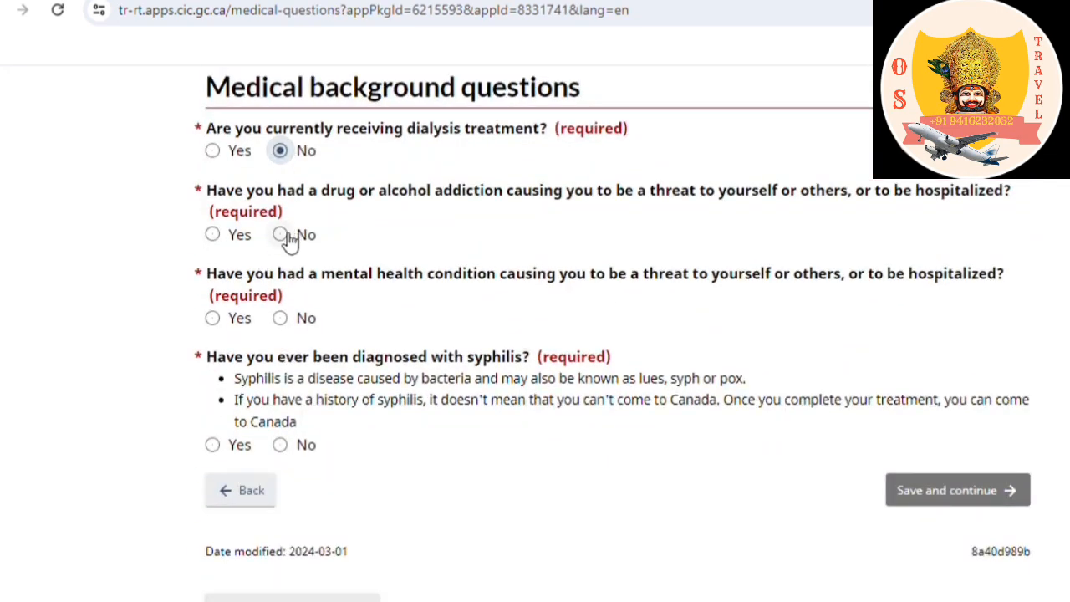
click(281, 235)
click(280, 319)
click(280, 445)
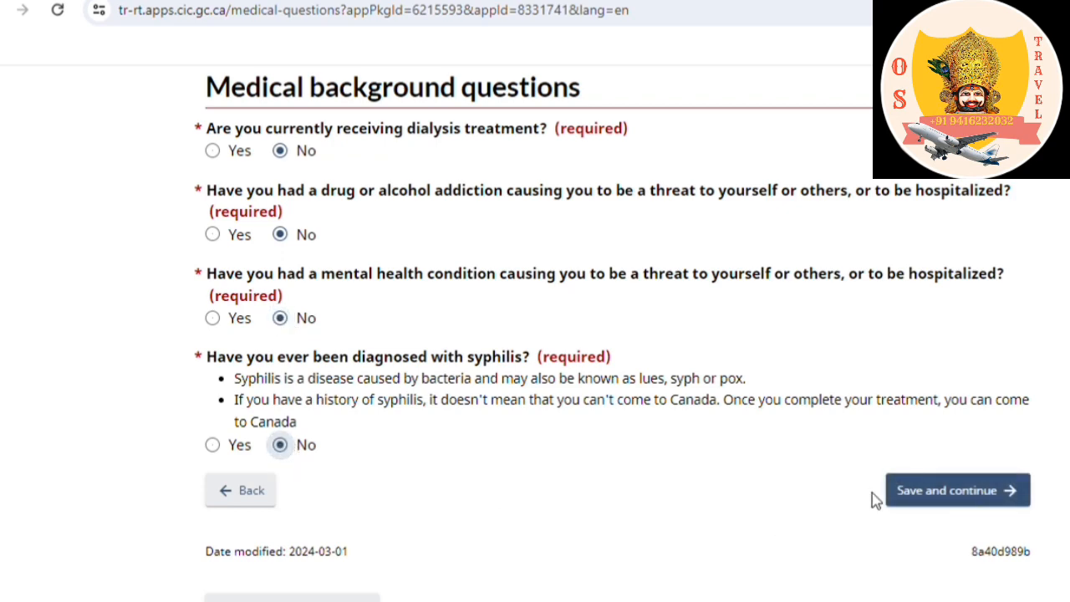
click(987, 492)
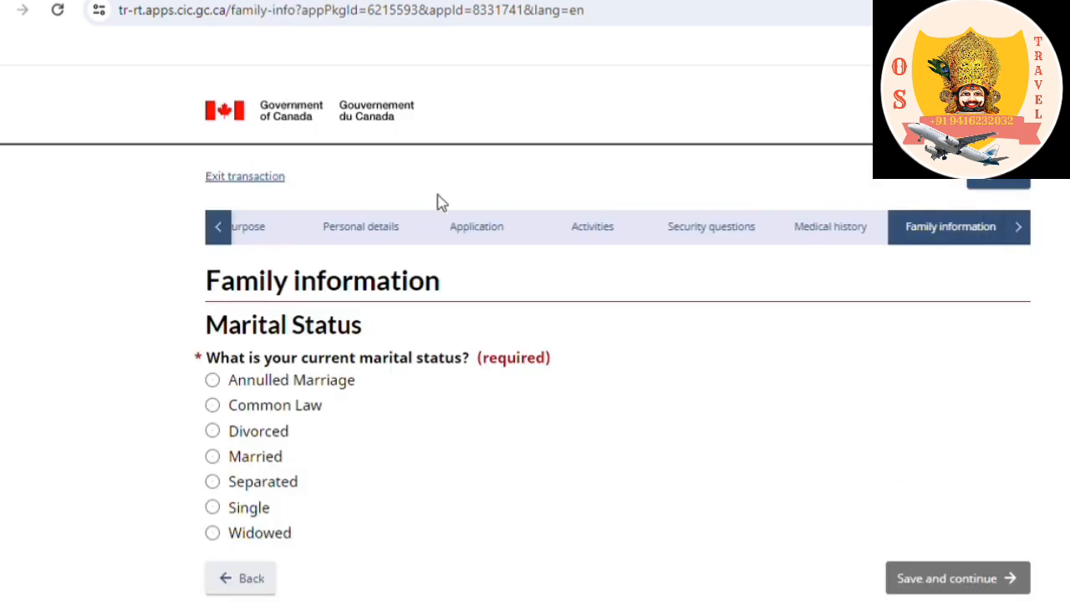
Set marital status to Single and save
scroll(262, 411, down, 2)
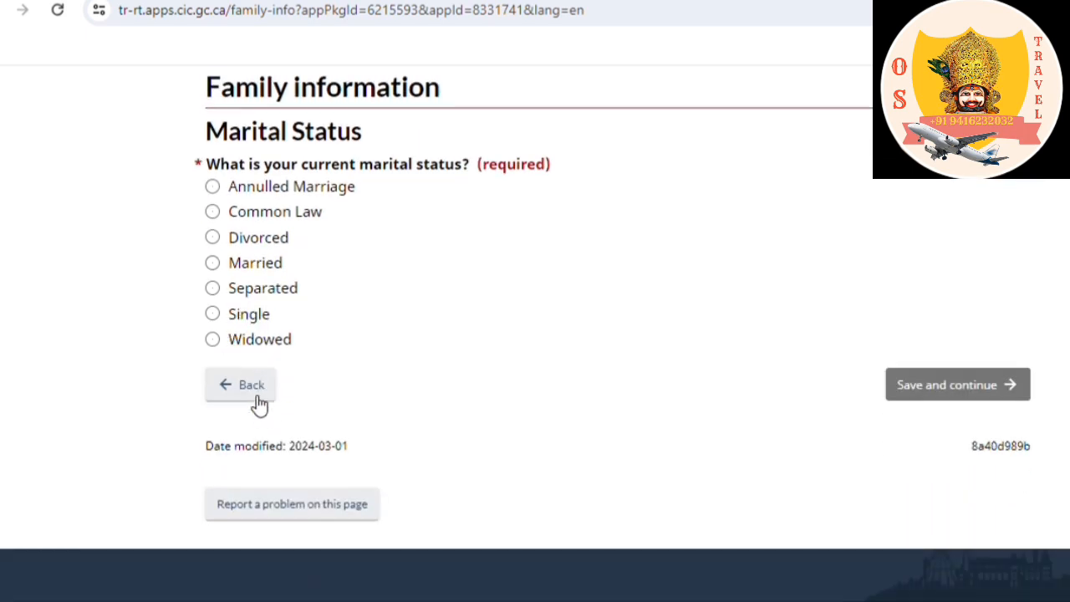
click(212, 313)
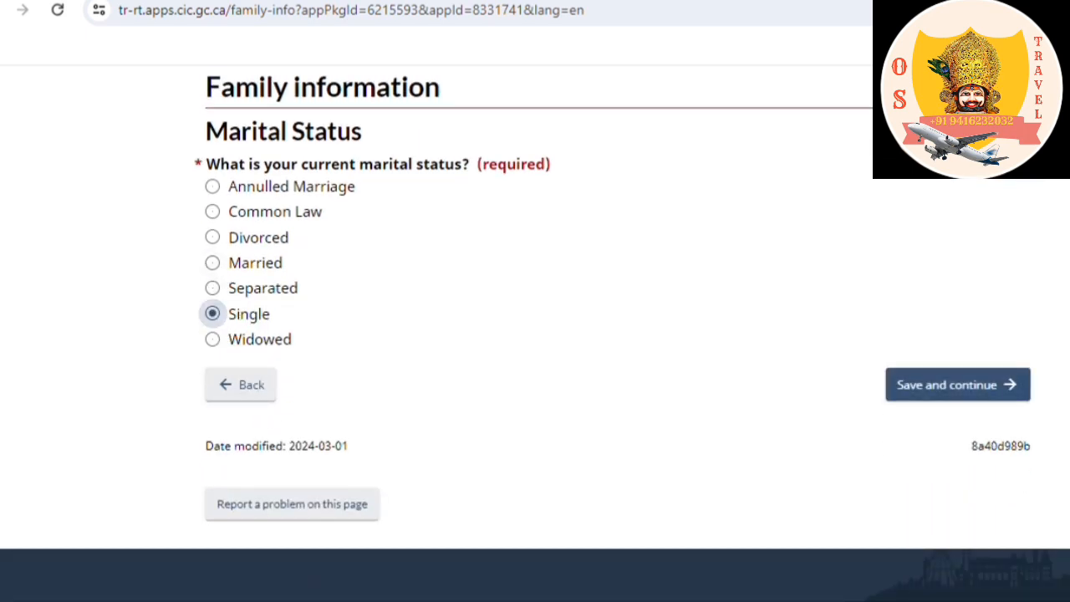
click(953, 395)
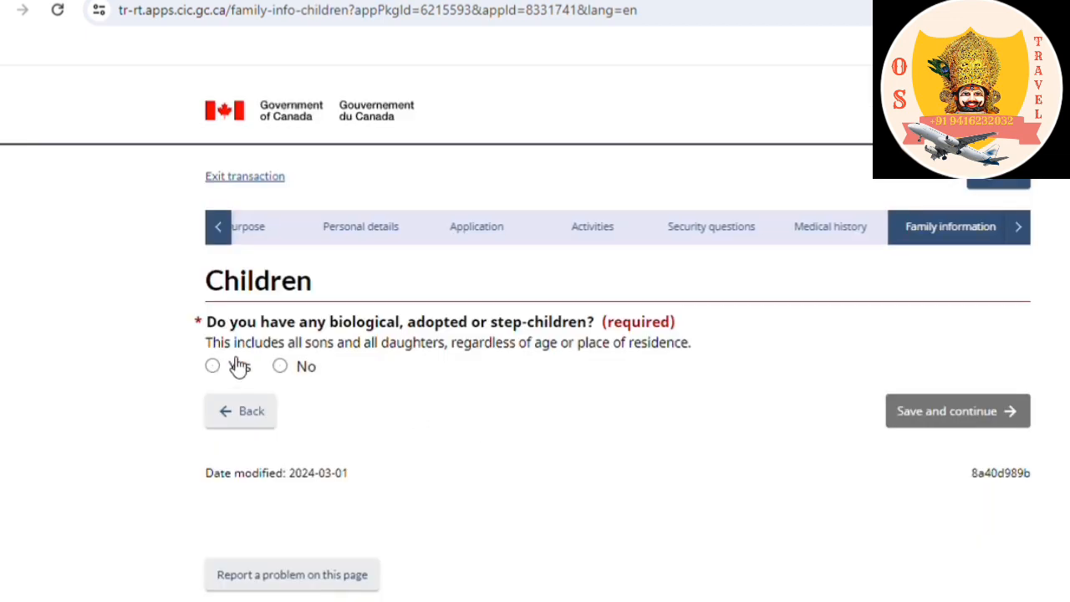
Declare no children, confirm the acknowledgement checkbox, and save
drag(259, 330, 571, 344)
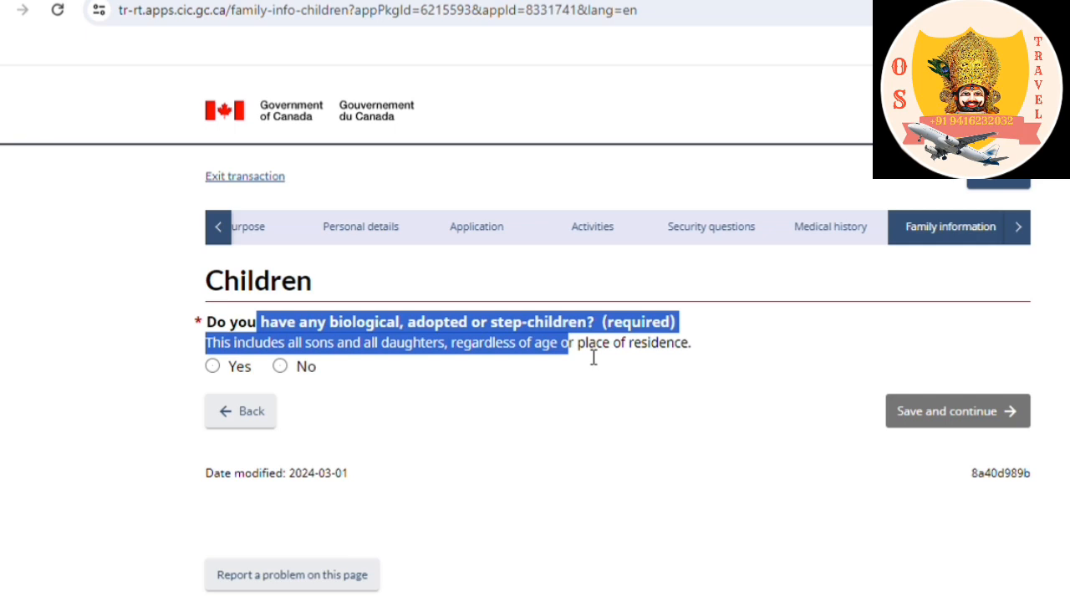
click(280, 366)
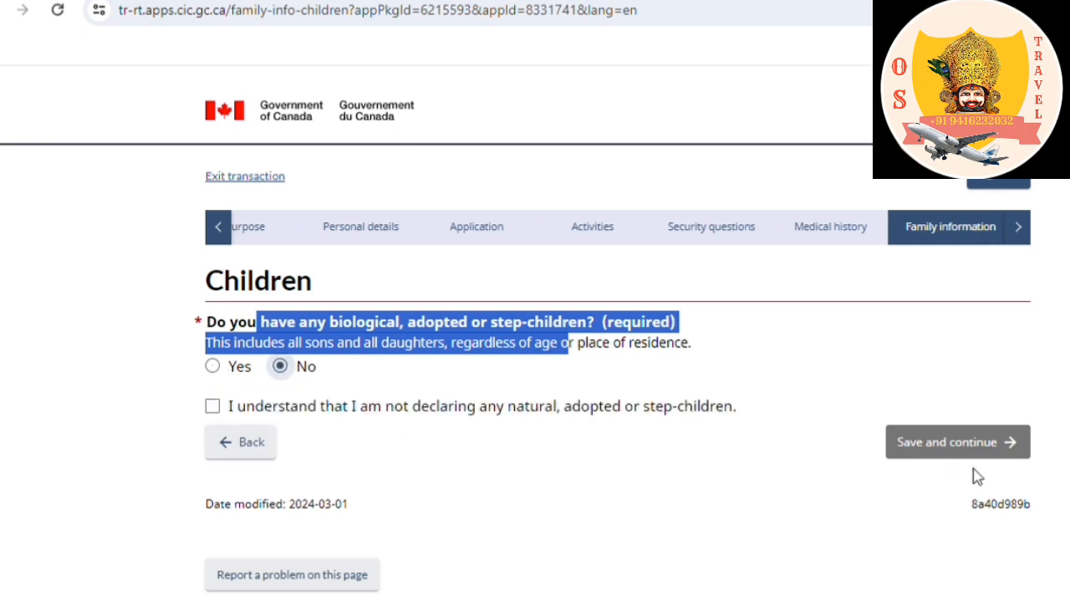
click(226, 413)
click(917, 449)
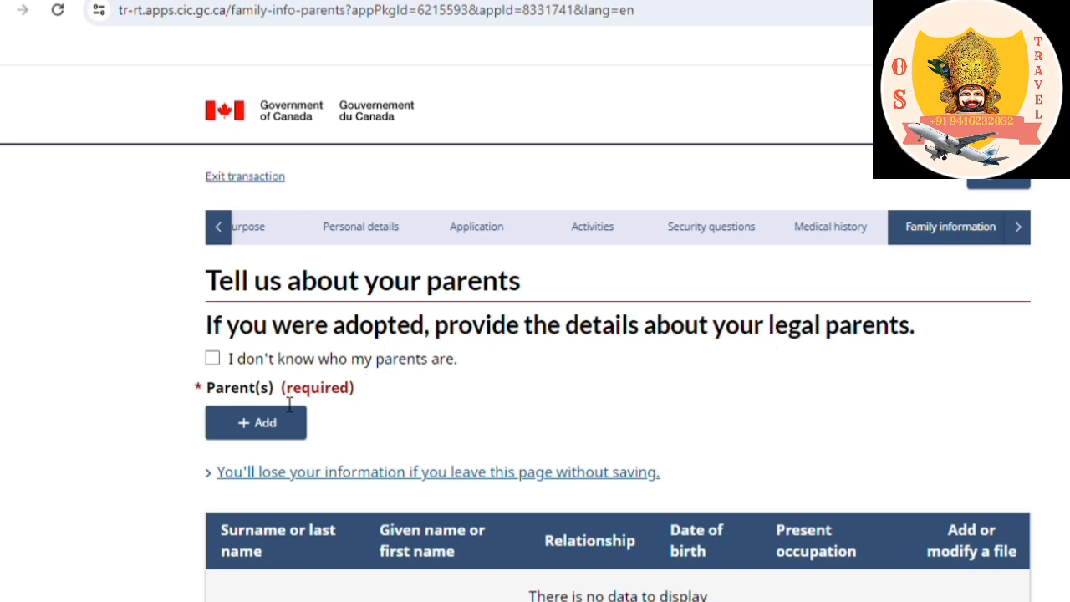
Add a parent with the father's surname and given name, relationship Father
click(275, 426)
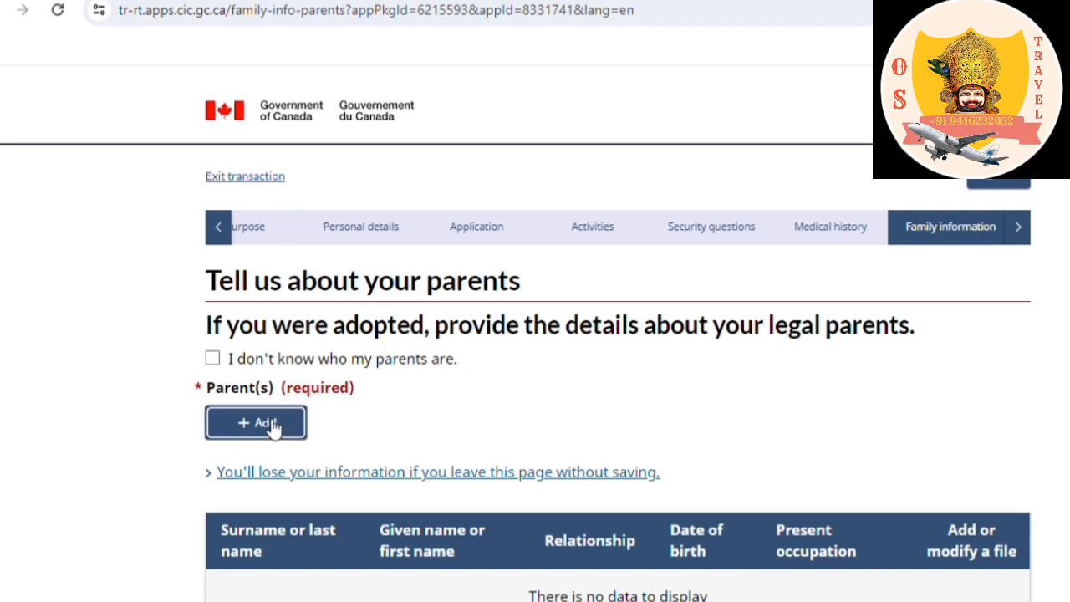
click(275, 426)
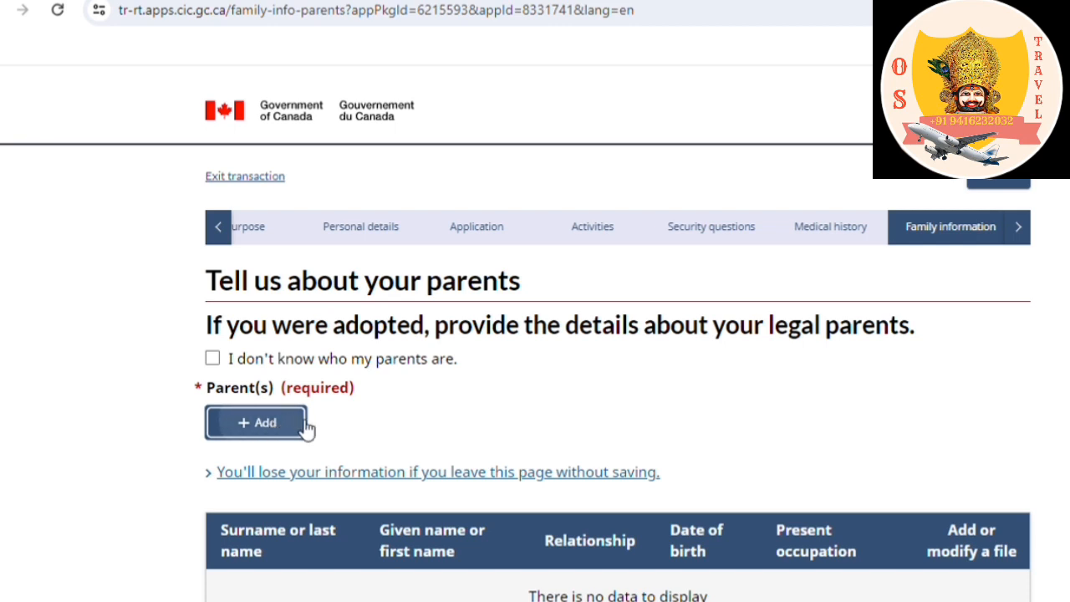
click(443, 239)
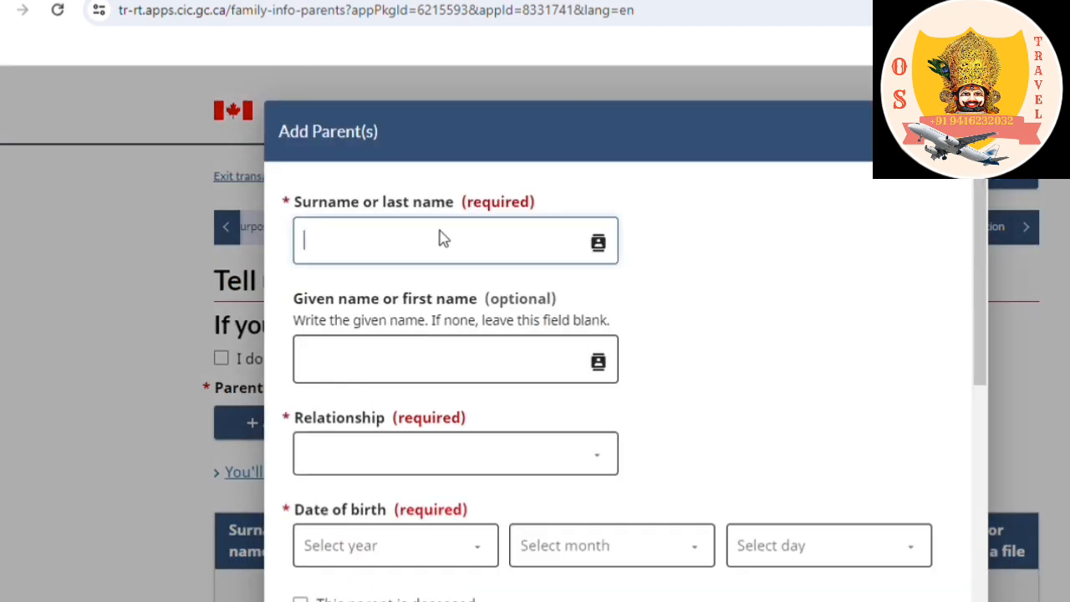
key(Tab)
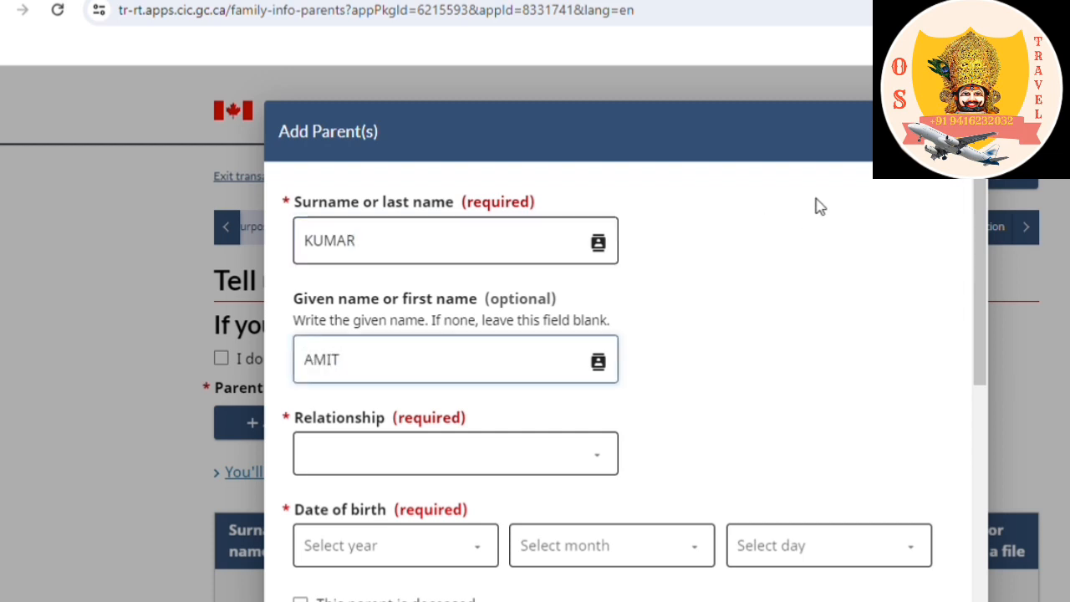
click(377, 453)
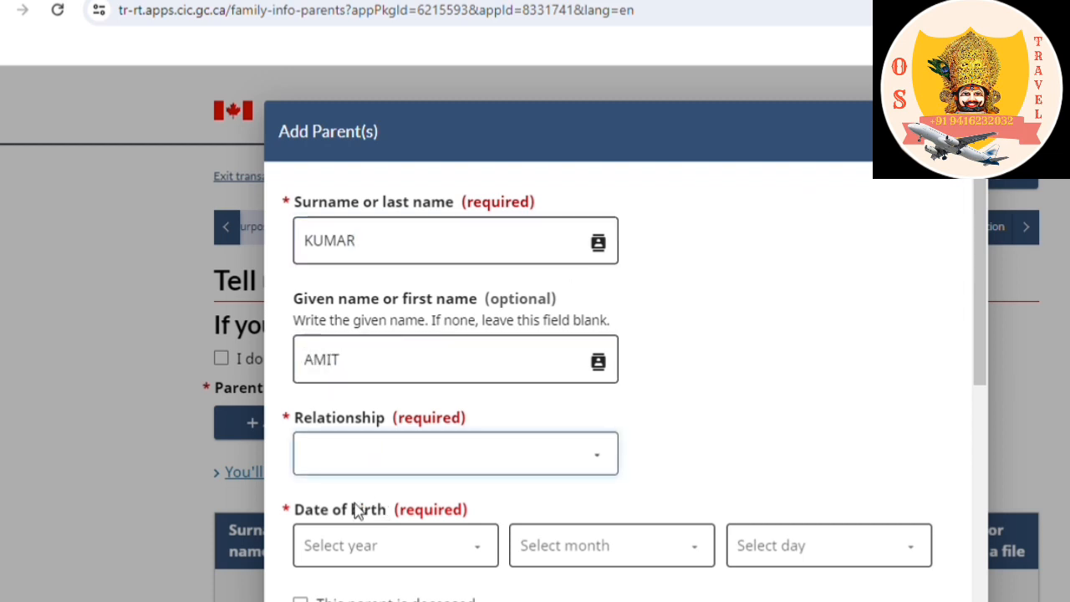
click(357, 512)
Set the father's birth date to 1 December, birthplace India, occupation FARMER
scroll(392, 477, down, 1)
click(389, 454)
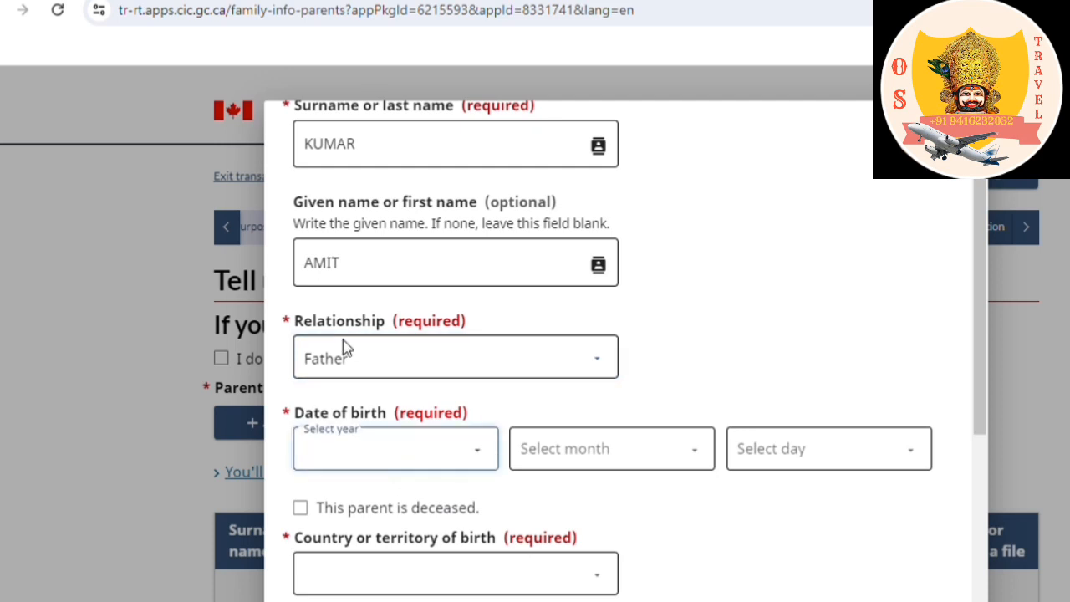
text(1999)
click(580, 464)
click(576, 400)
click(773, 454)
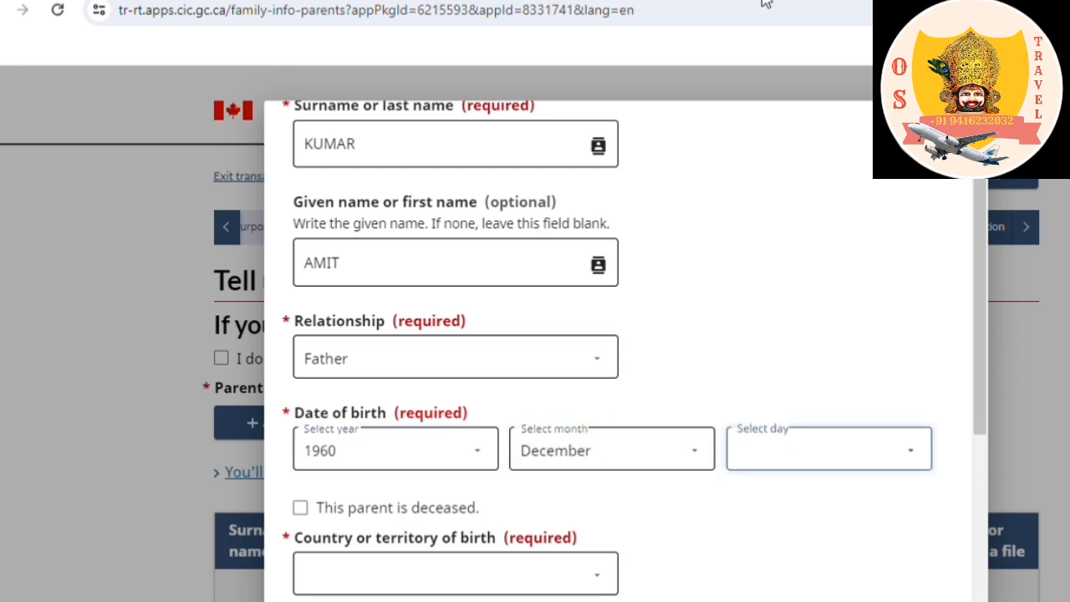
click(738, 127)
scroll(508, 387, down, 2)
click(499, 385)
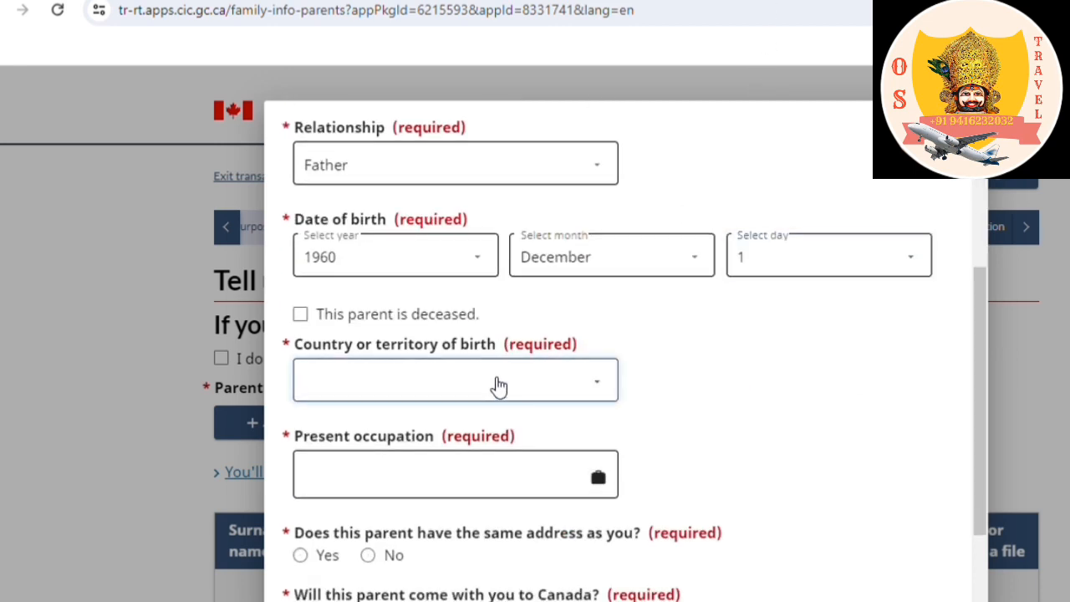
text(in)
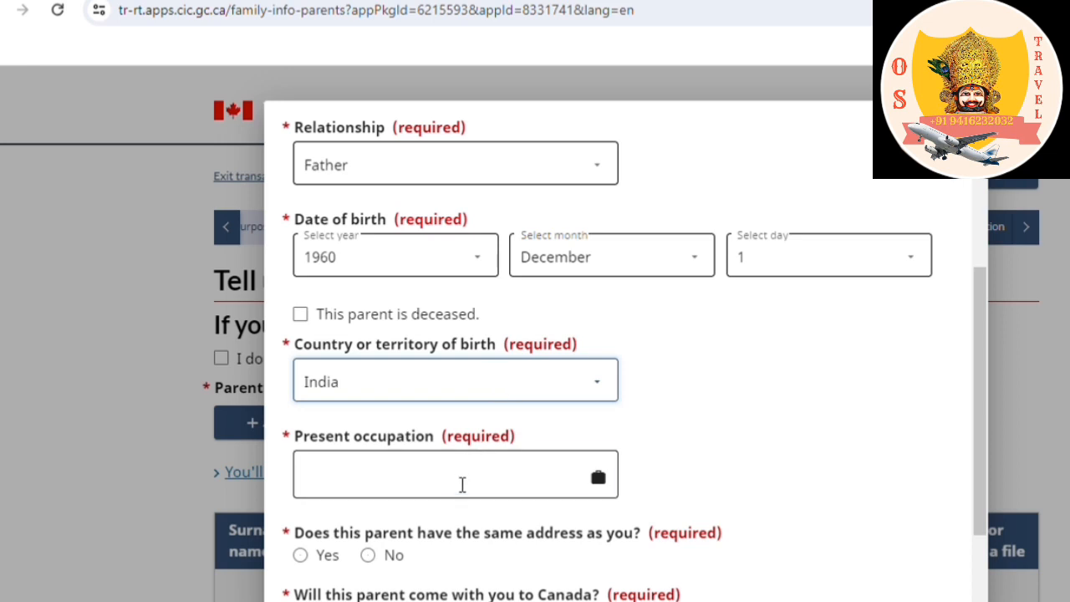
click(464, 479)
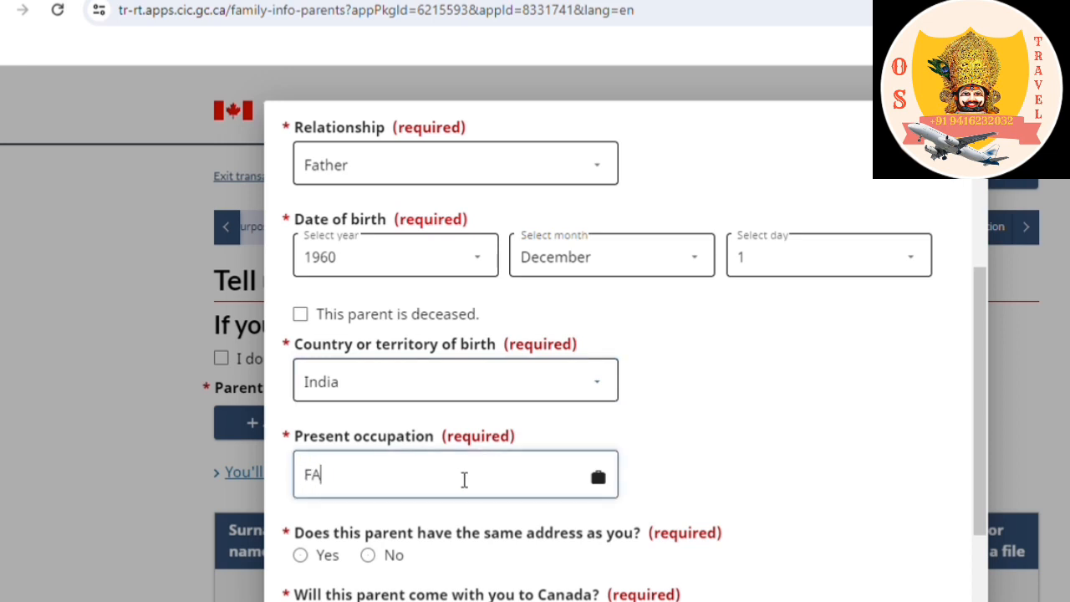
text(FARMER)
Mark the father as sharing the applicant's address and not travelling, then save him
scroll(464, 479, down, 2)
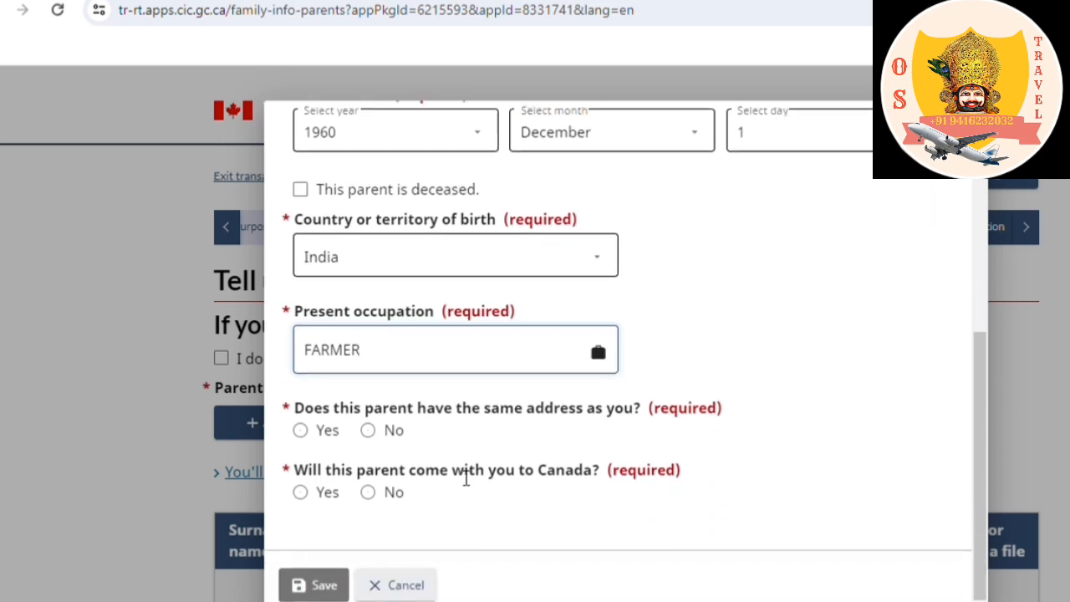
click(322, 430)
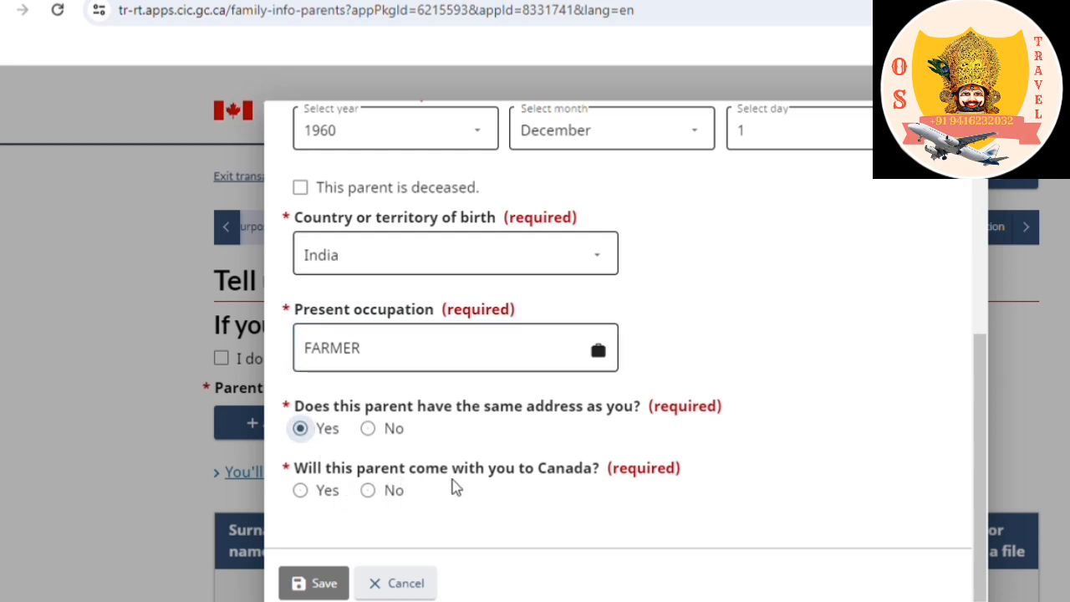
click(376, 497)
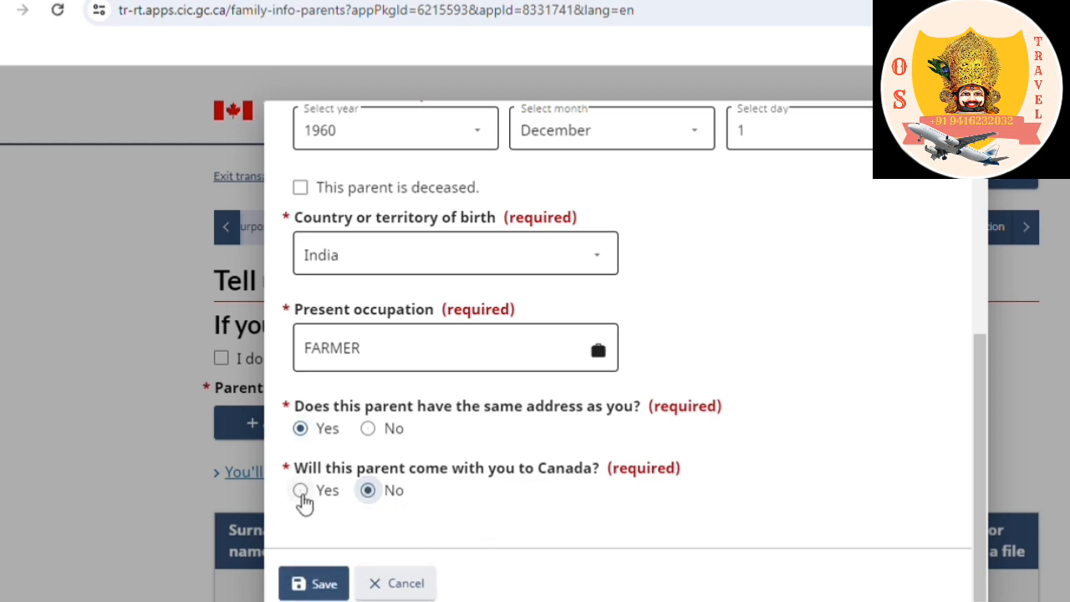
click(322, 582)
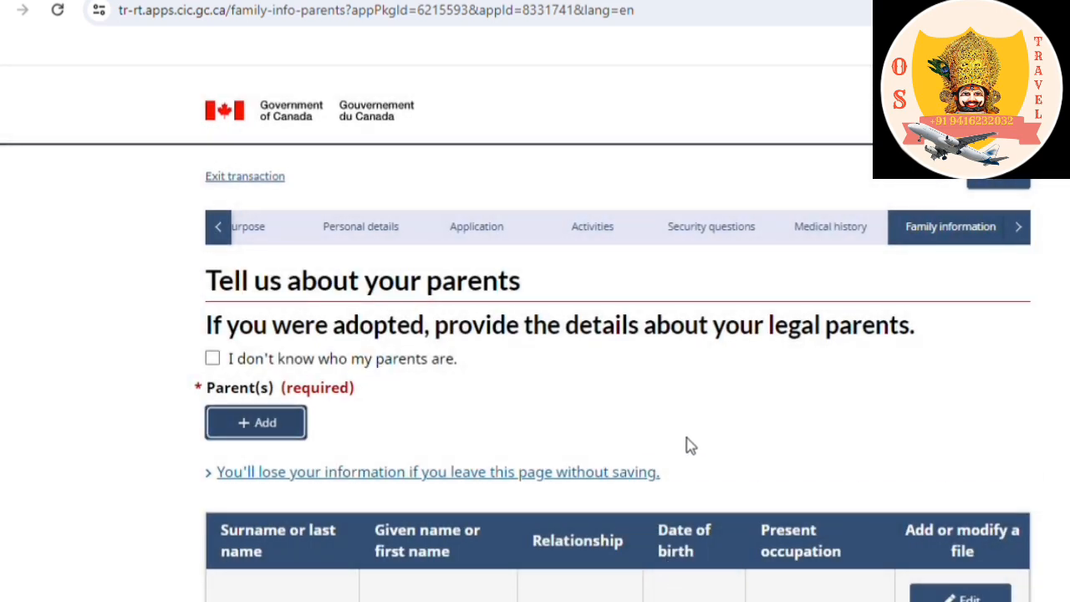
scroll(943, 508, down, 3)
Save the parents page and set the native language to Hindi
click(938, 498)
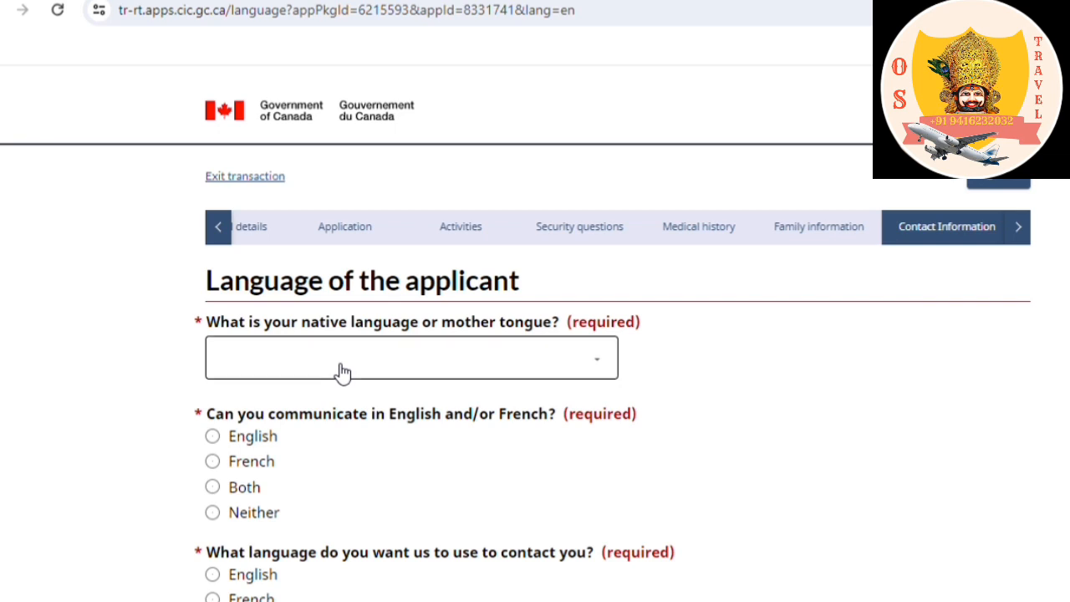
click(342, 371)
text(hi)
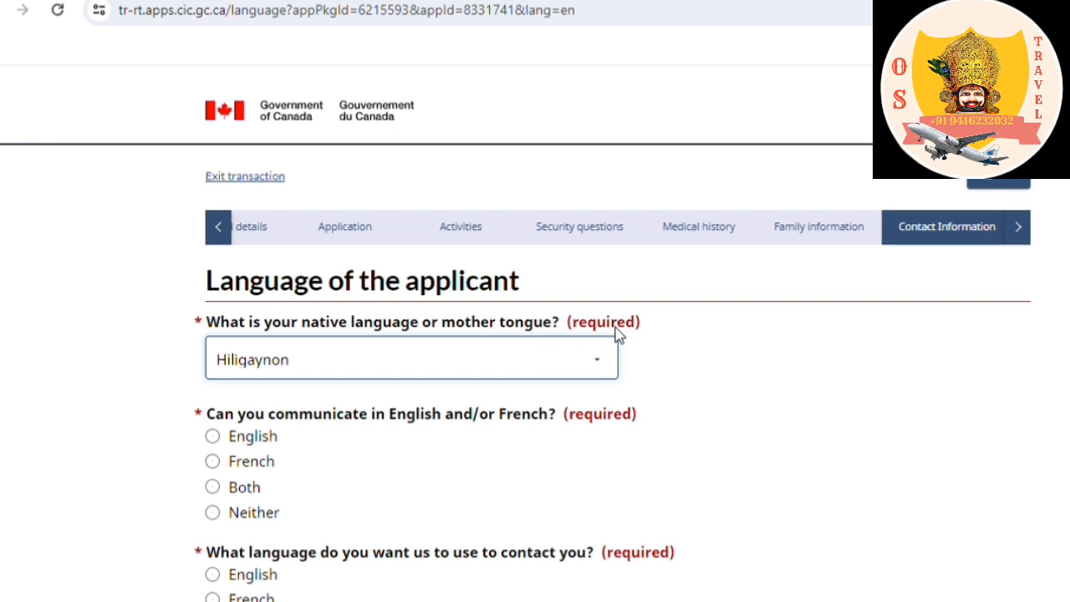
text(hin)
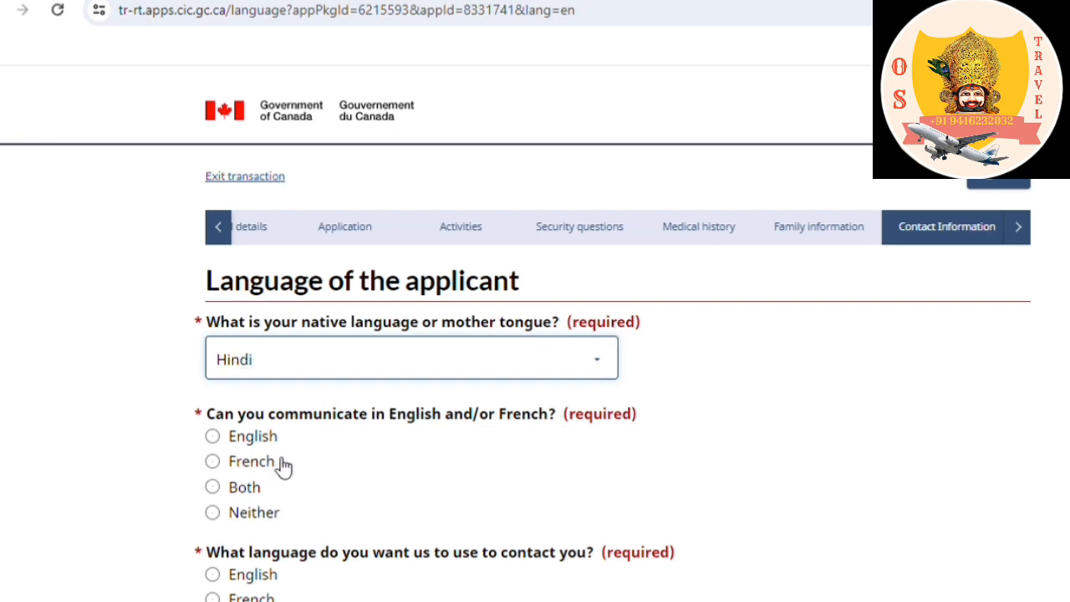
scroll(407, 468, down, 2)
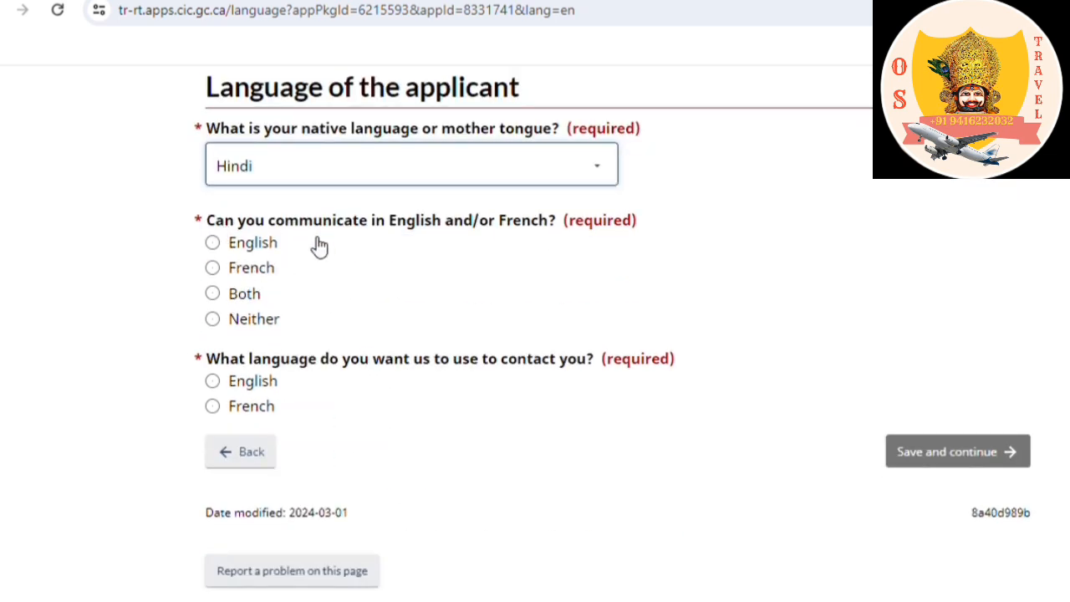
Choose English for communication and contact language, then save the language page
click(212, 243)
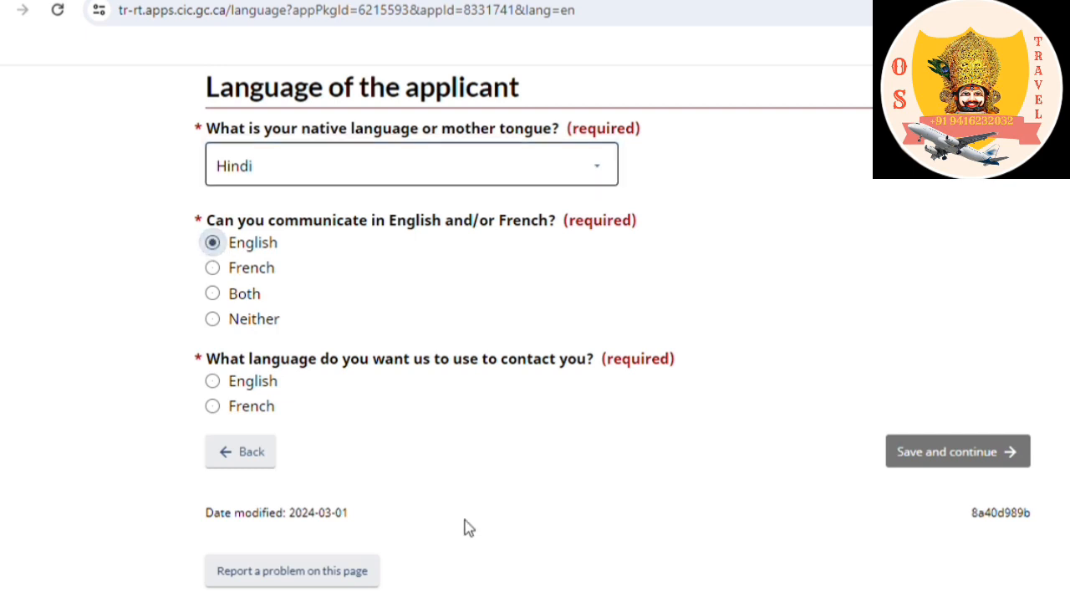
click(212, 381)
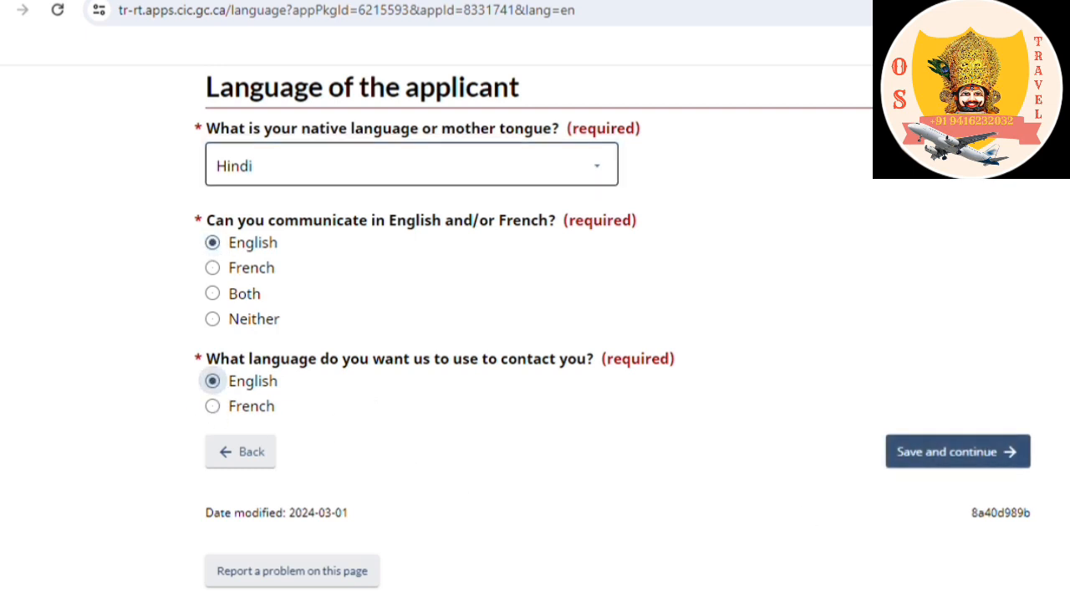
click(992, 466)
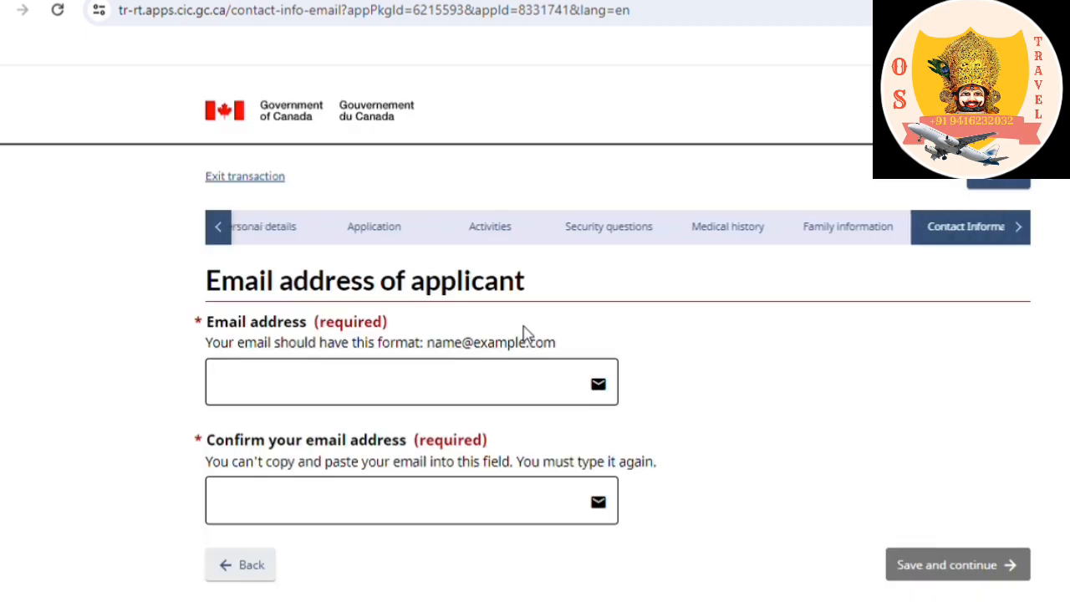
click(303, 383)
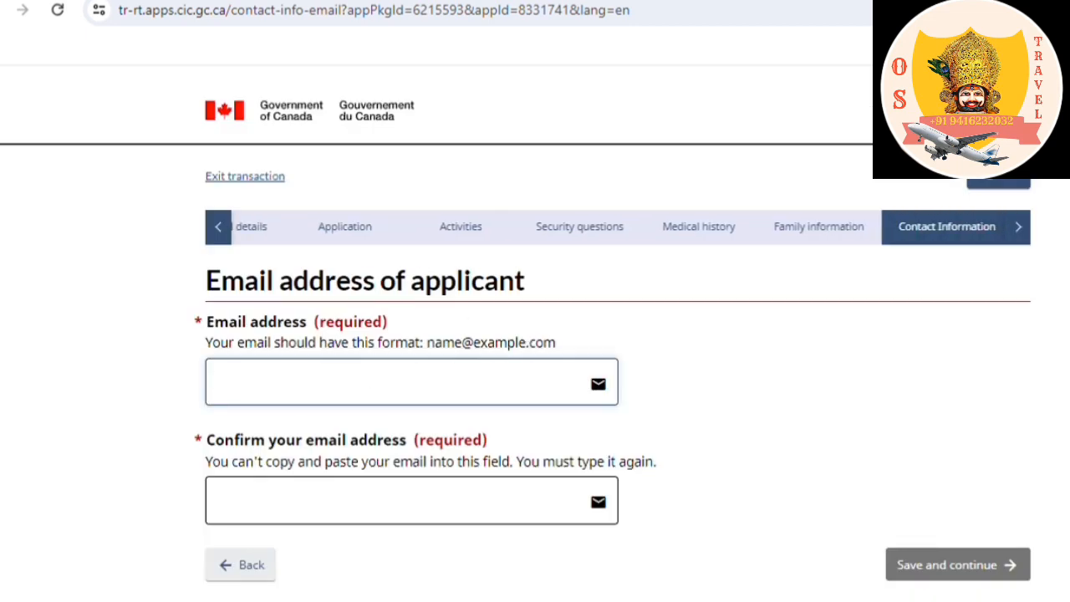
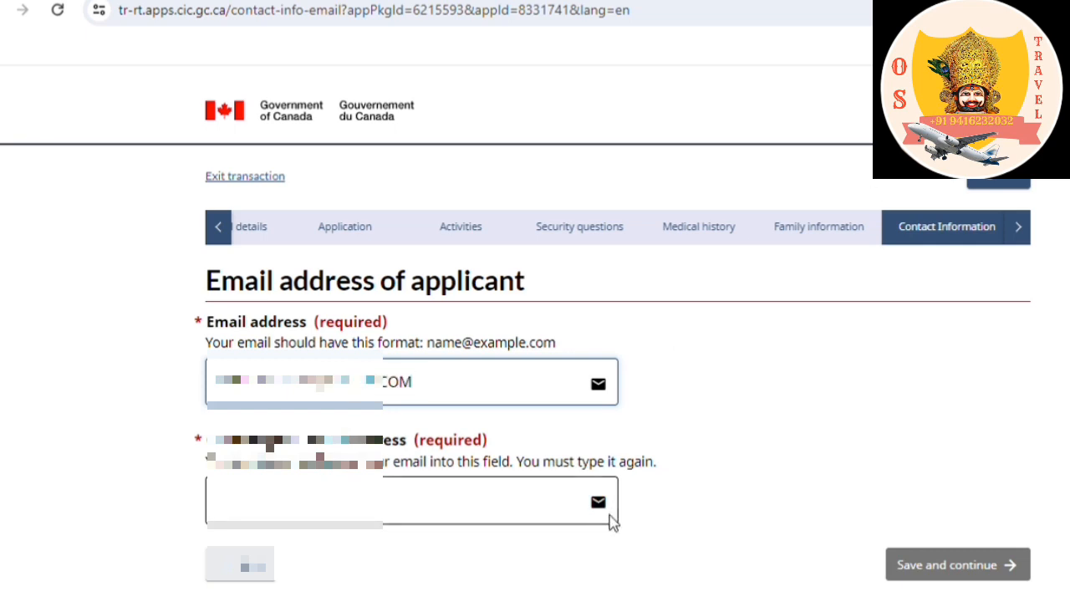
Enter the applicant's email address, confirm it in the second field, and save
click(565, 511)
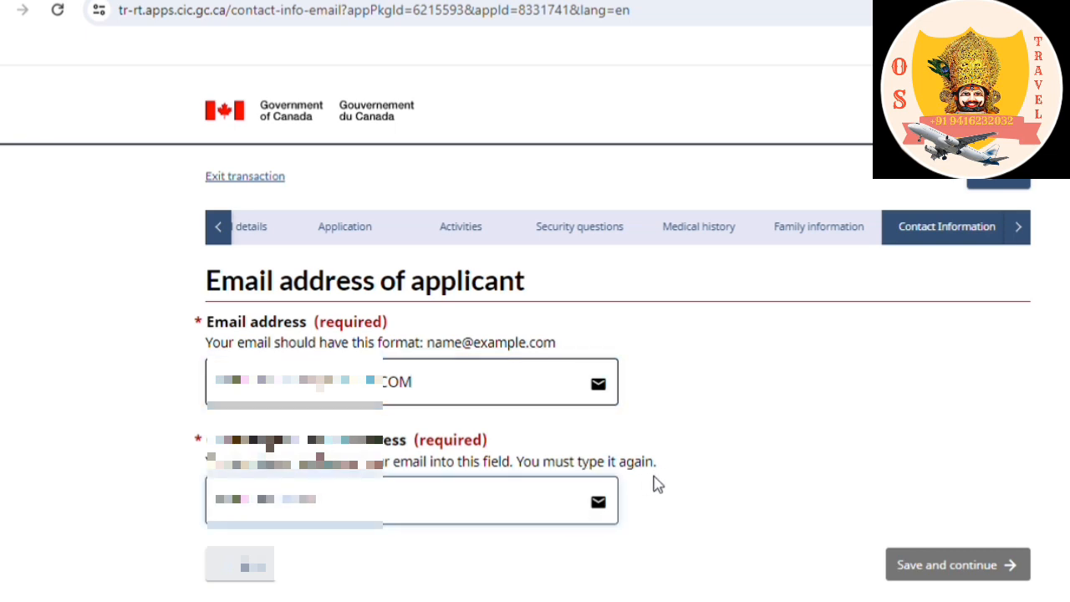
click(919, 568)
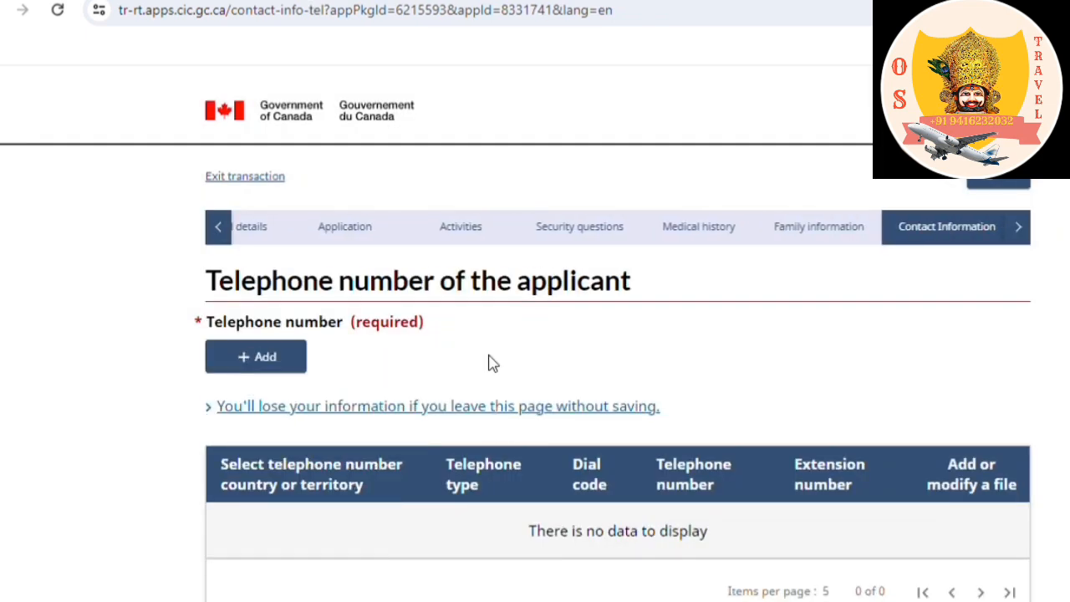
Add the applicant's Cellular number with country Other and dial code 91, then save the telephone page
click(270, 368)
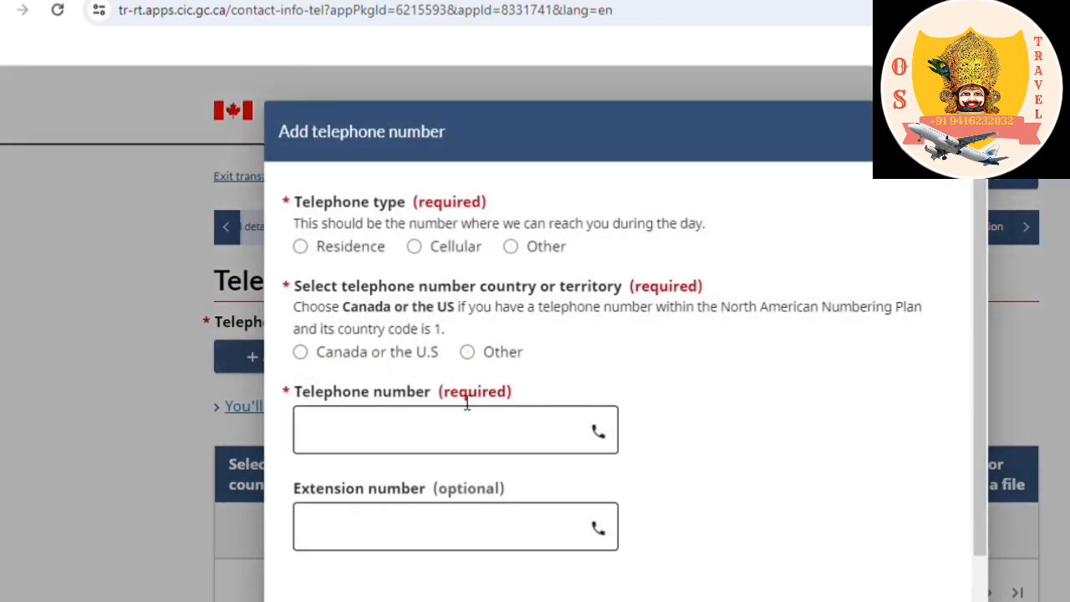
click(414, 249)
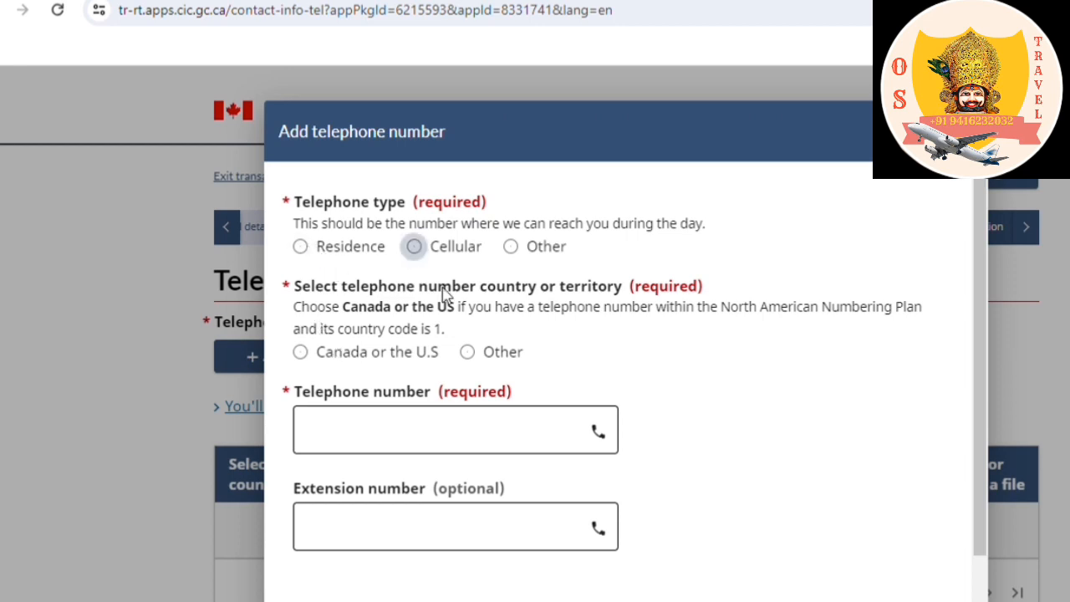
click(467, 352)
click(481, 433)
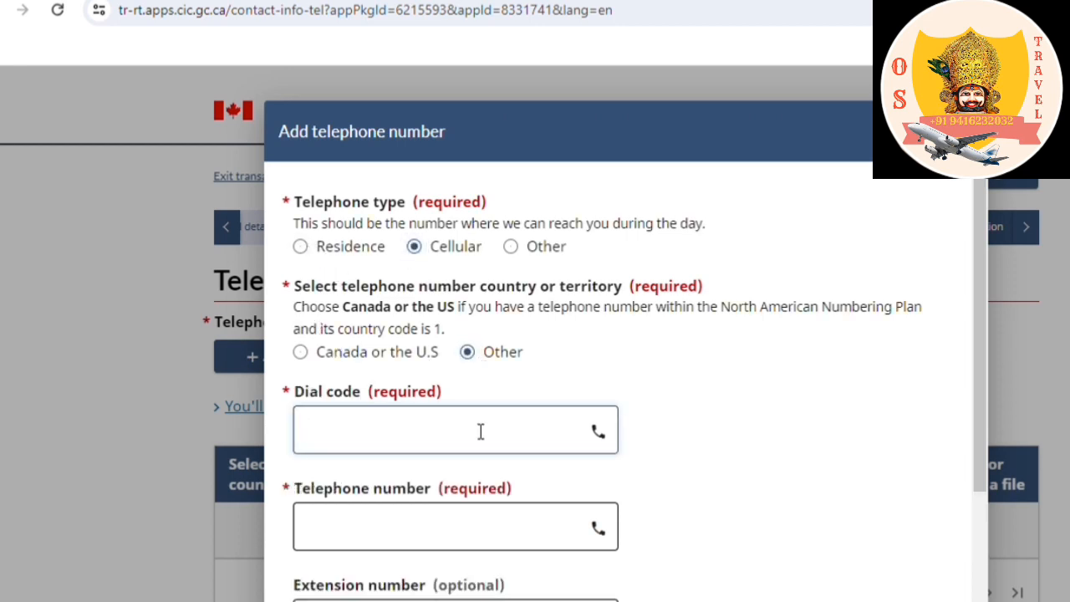
text(91)
scroll(468, 446, down, 2)
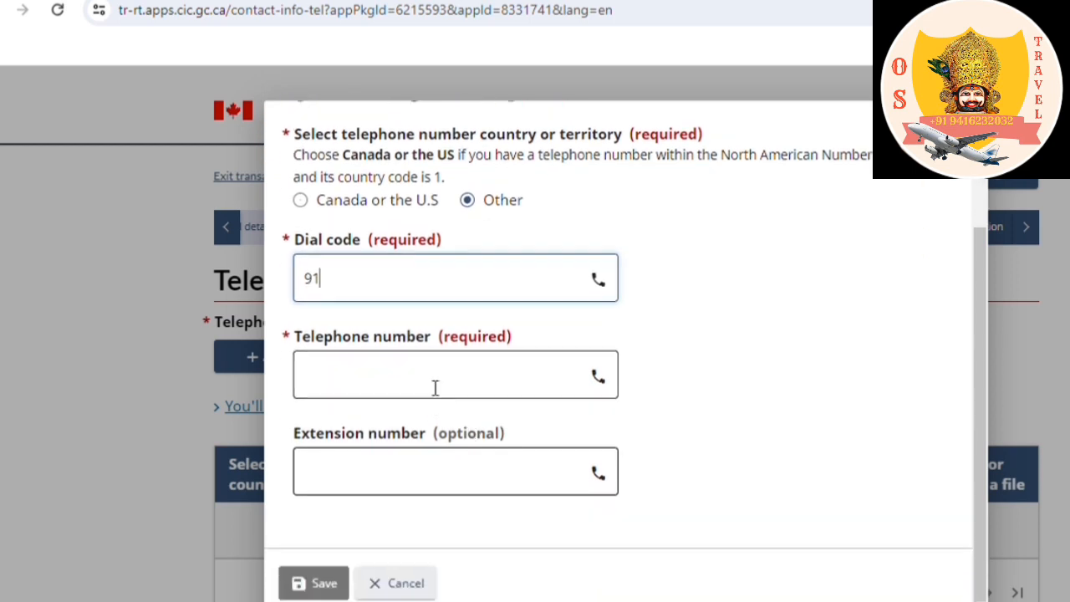
click(435, 387)
text(********)
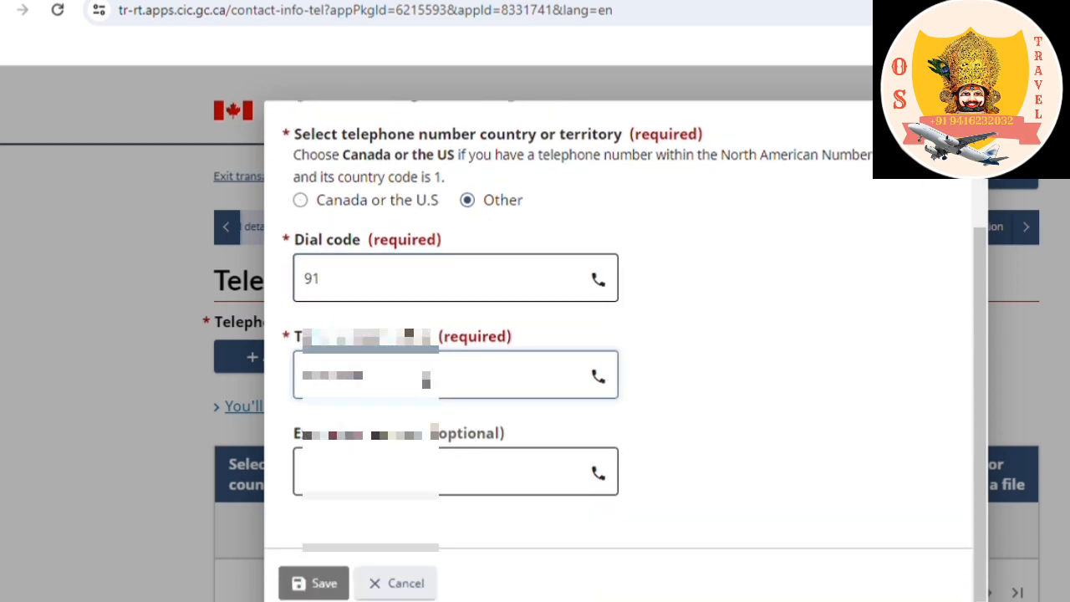
text(**)
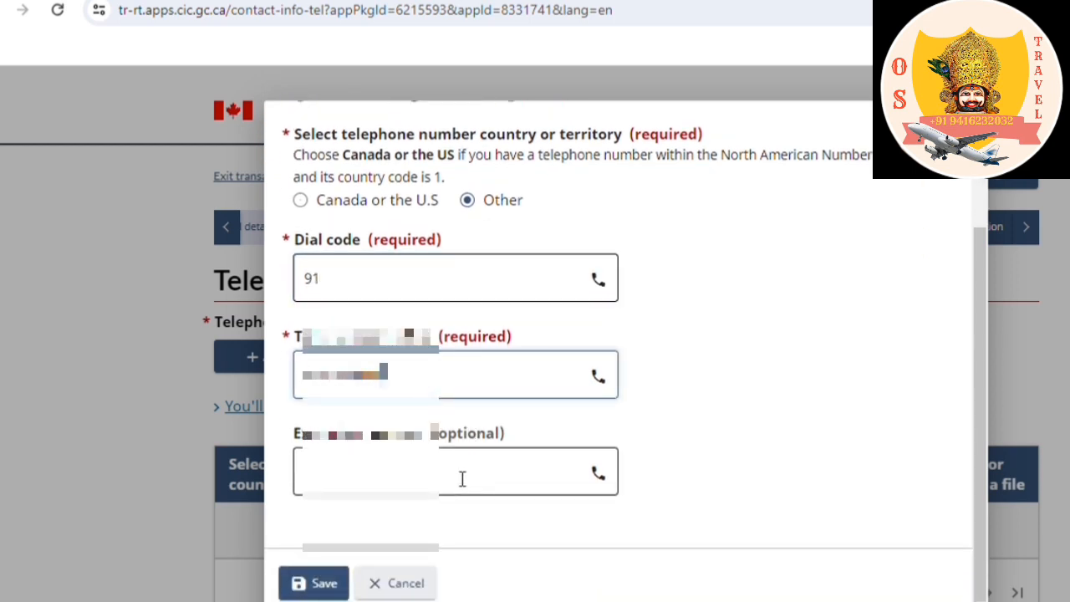
click(316, 583)
scroll(857, 231, down, 4)
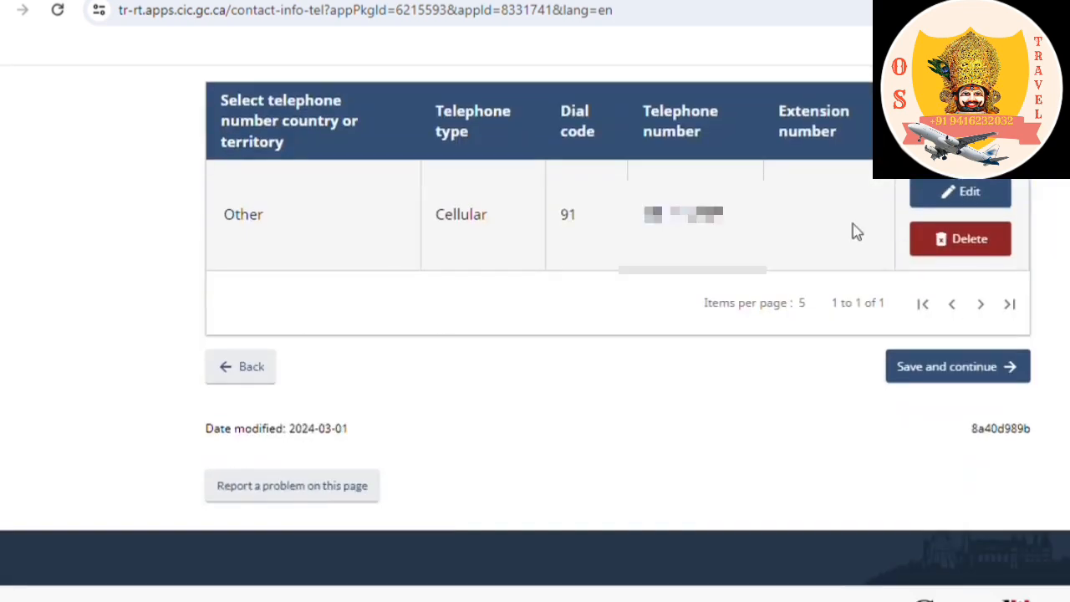
click(993, 371)
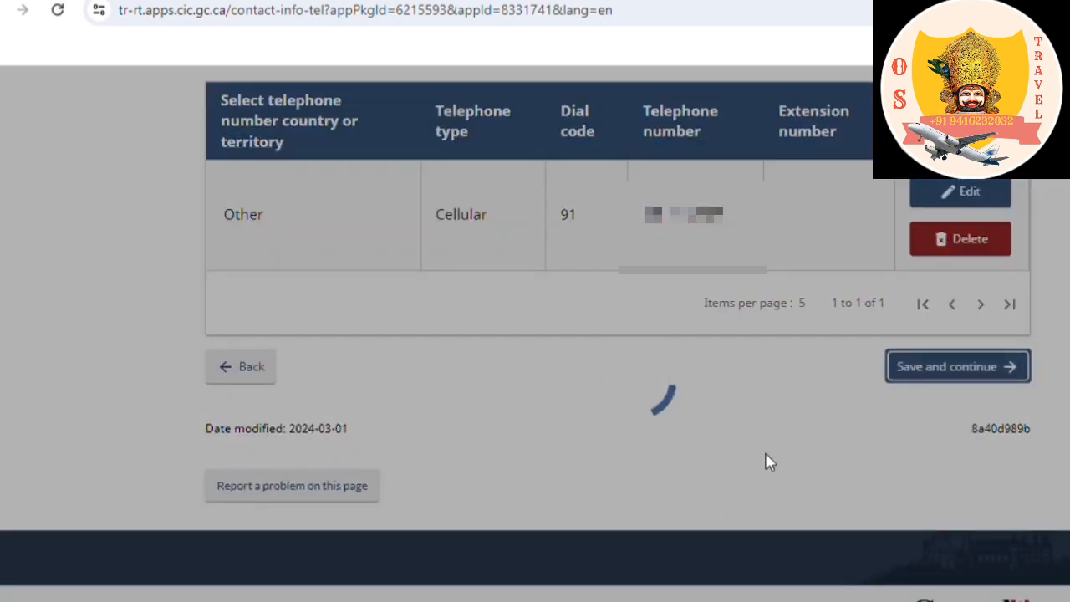
Review every section on the 'Summary of your information' page, then save it to reach the documents upload page
scroll(589, 455, down, 2)
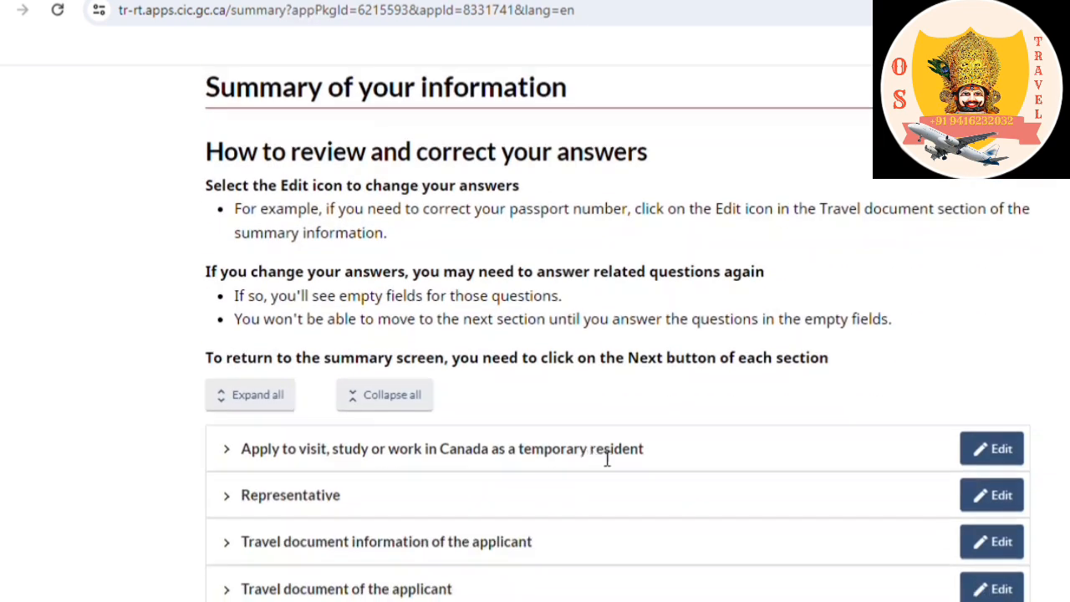
scroll(1057, 408, down, 2)
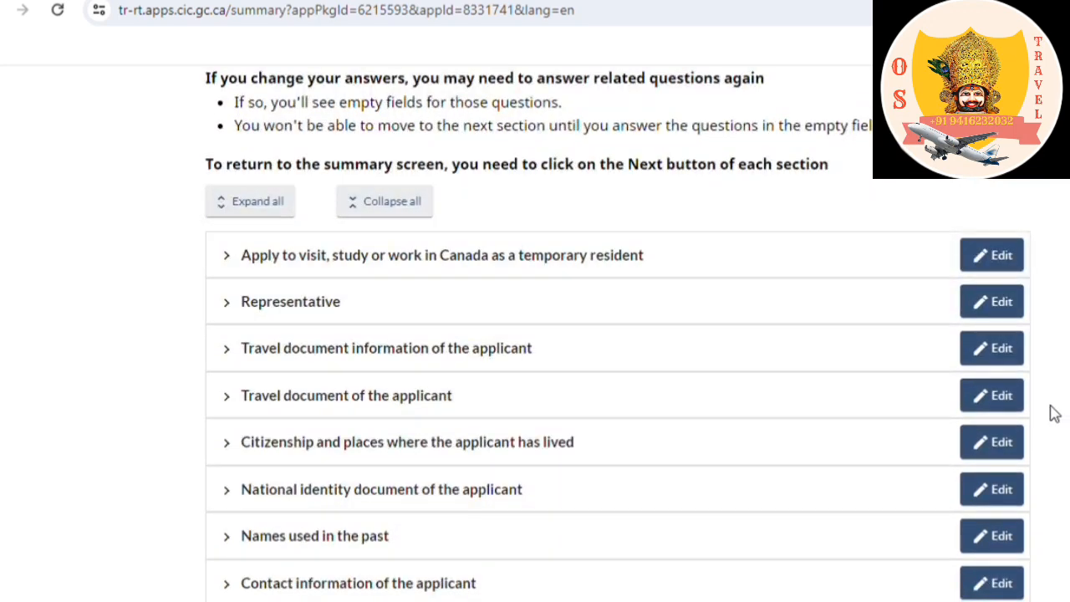
scroll(1044, 413, up, 5)
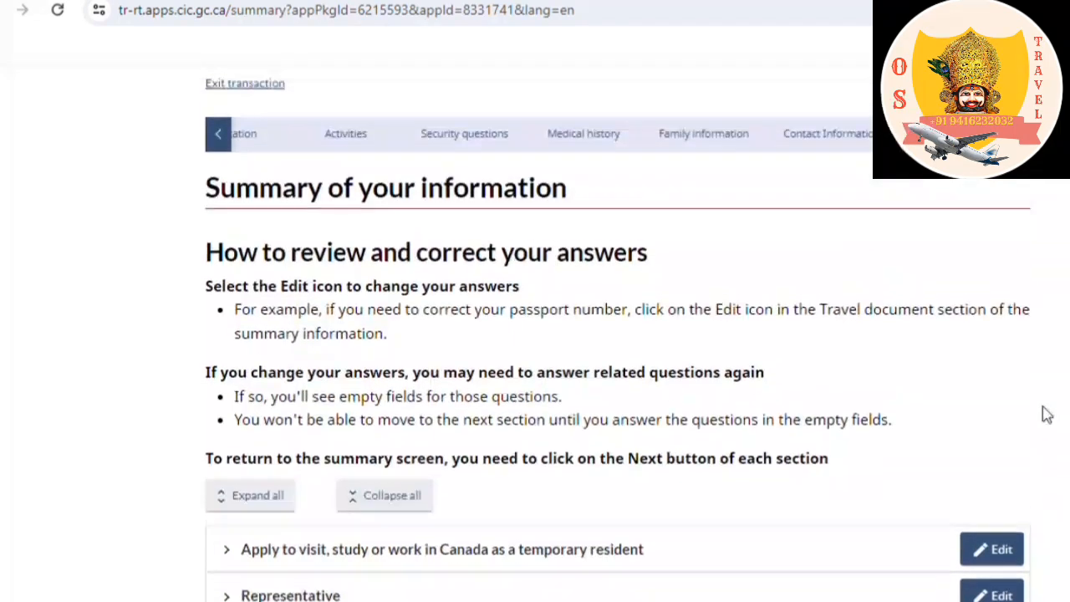
scroll(923, 345, down, 5)
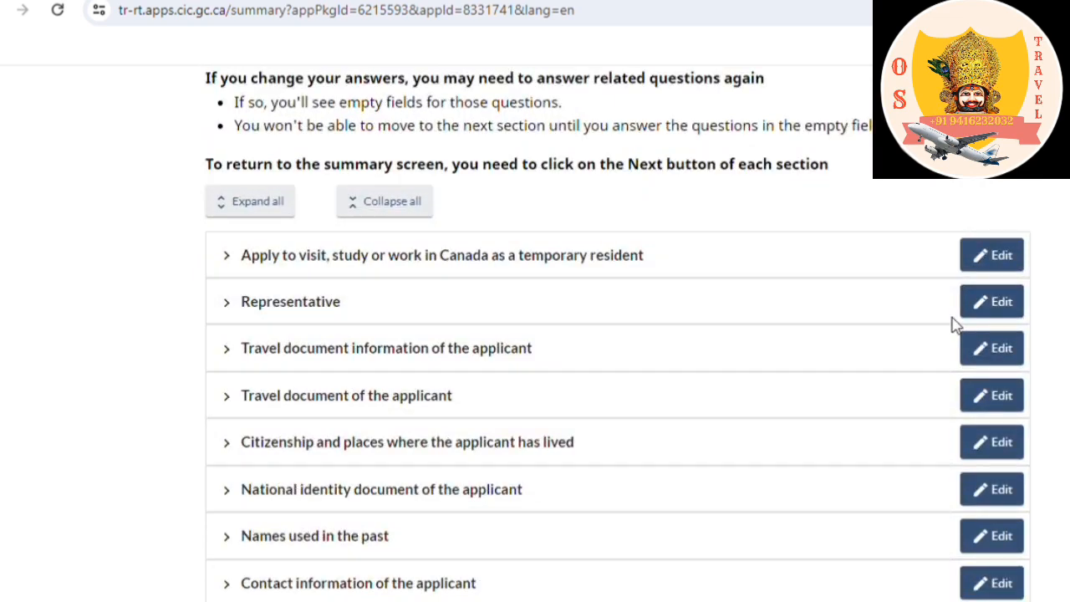
drag(425, 256, 819, 280)
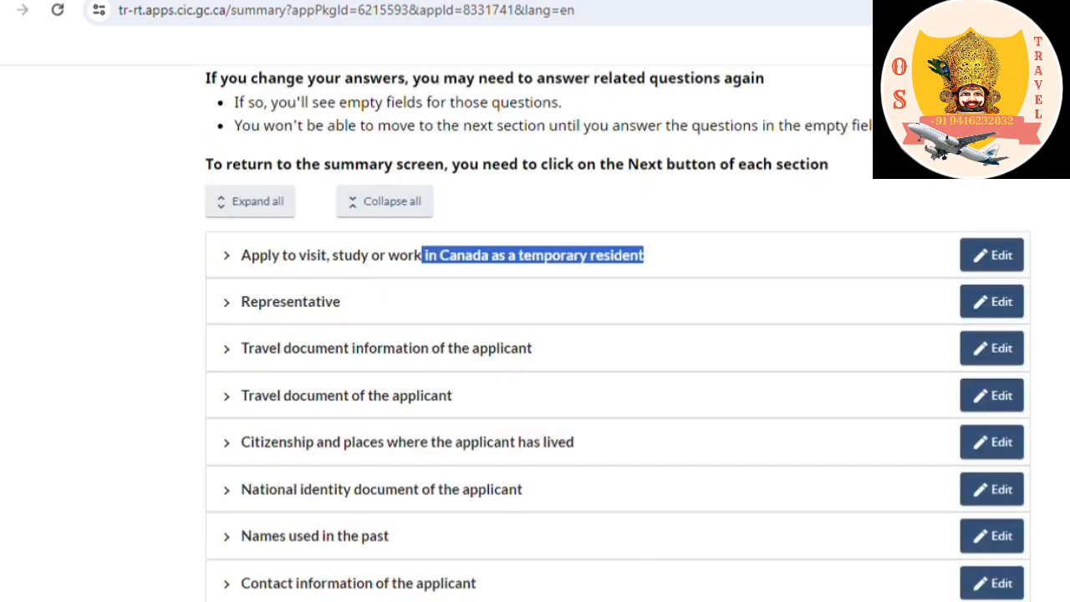
scroll(535, 334, down, 4)
scroll(1060, 523, up, 5)
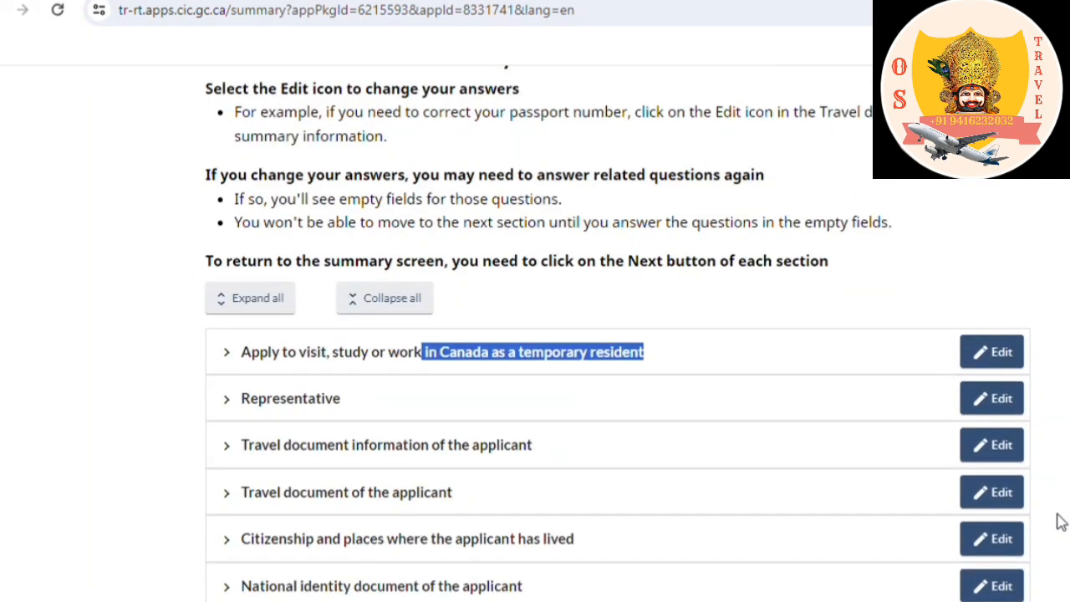
click(995, 356)
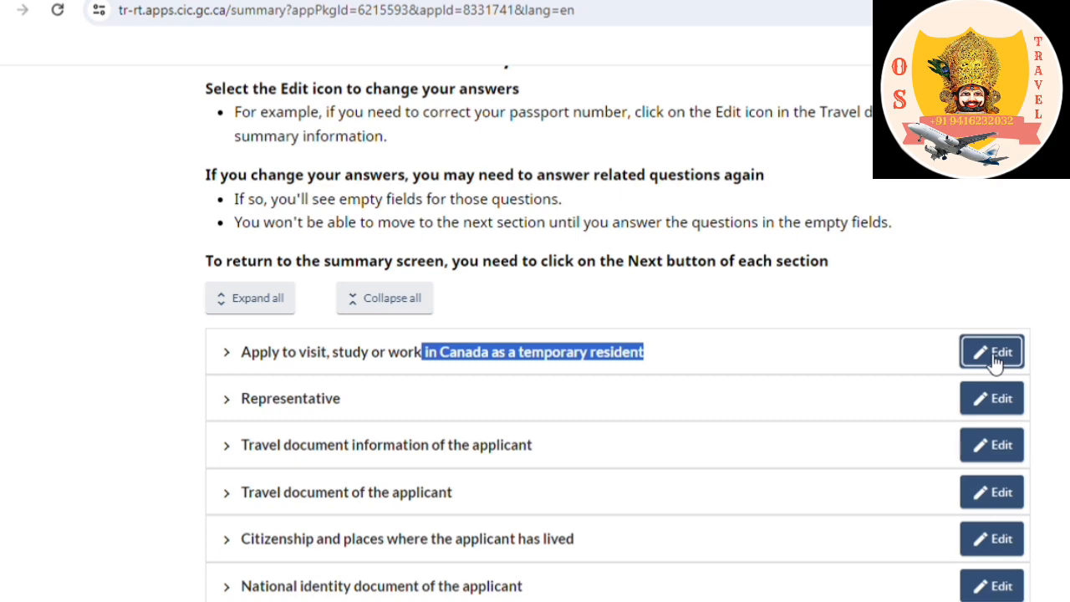
scroll(995, 359, down, 10)
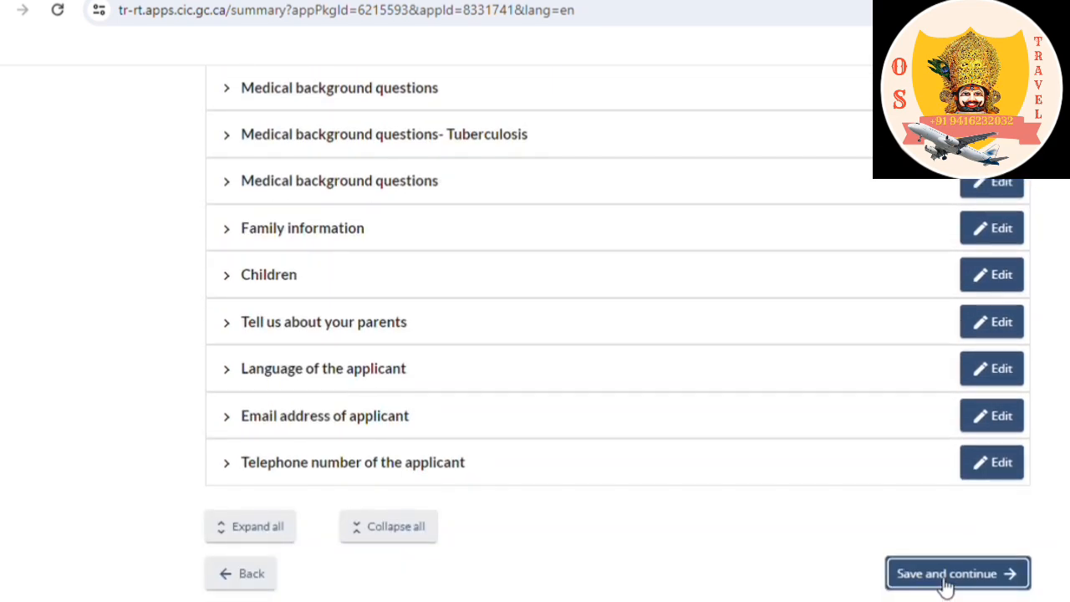
click(950, 582)
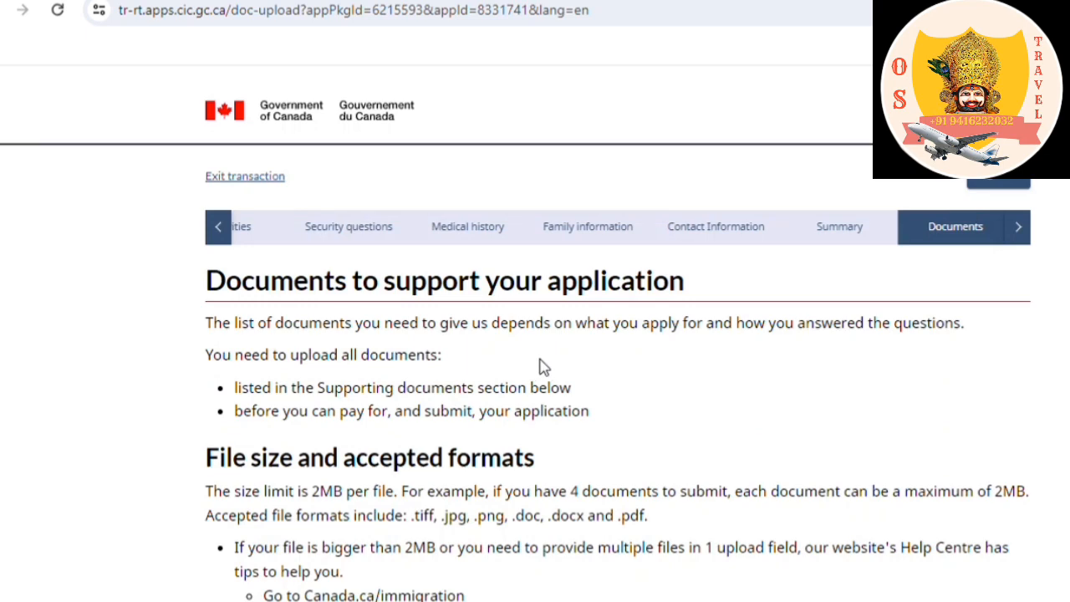
View the details of the National identity, Passport/travel and Funds (proof) supporting documents, all still Not uploaded
scroll(540, 366, down, 6)
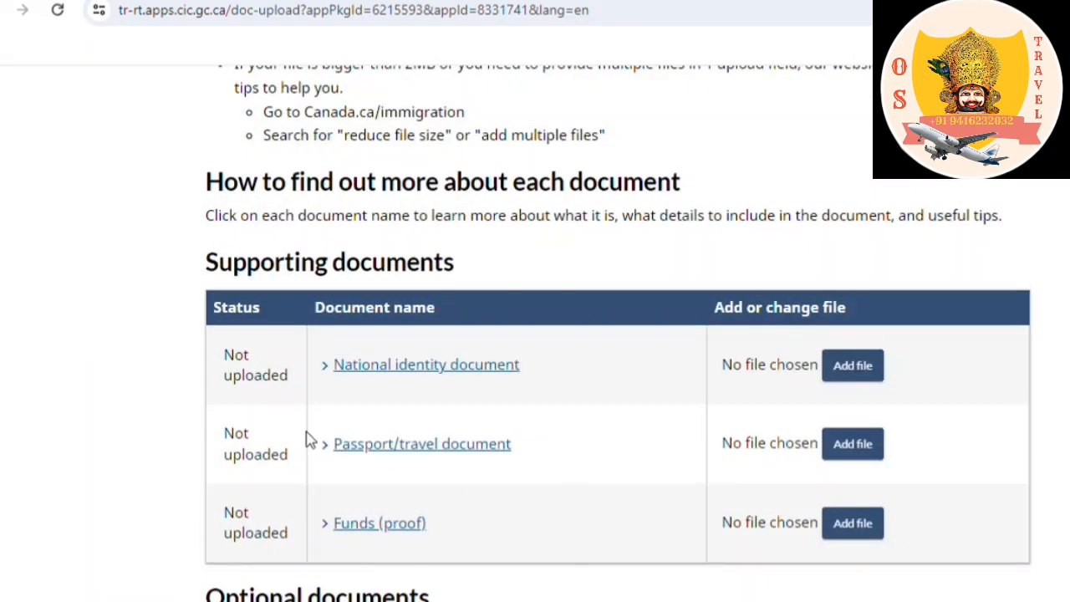
click(369, 376)
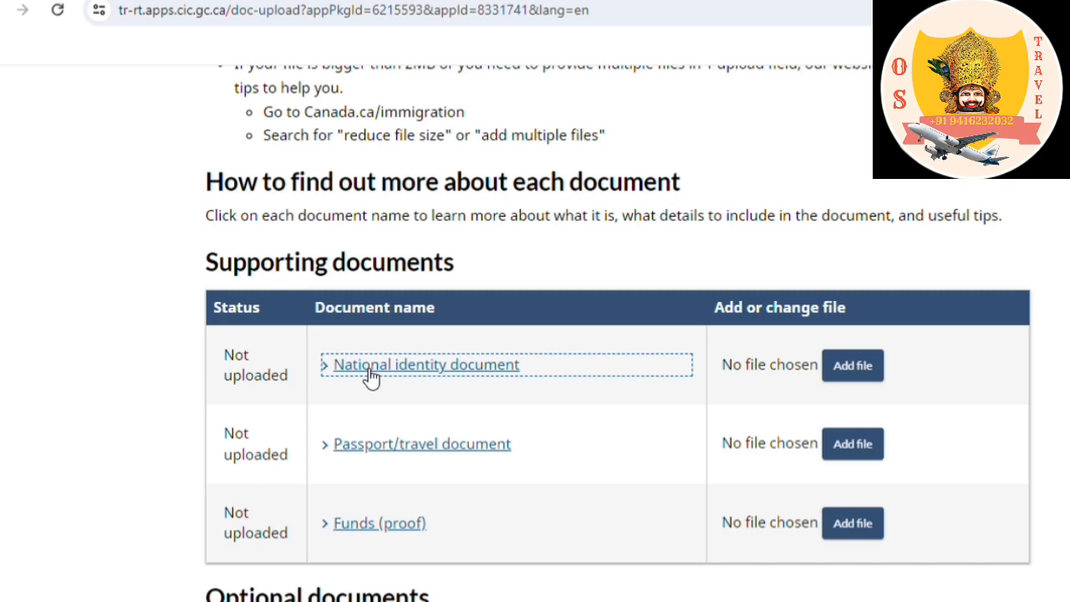
click(638, 389)
scroll(633, 389, down, 3)
click(458, 244)
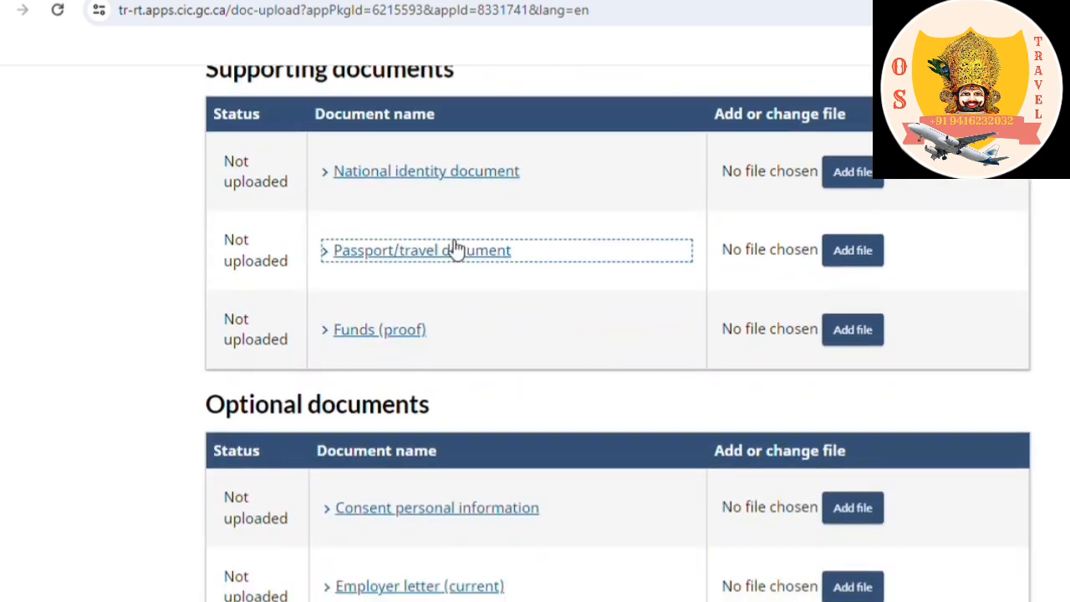
click(458, 173)
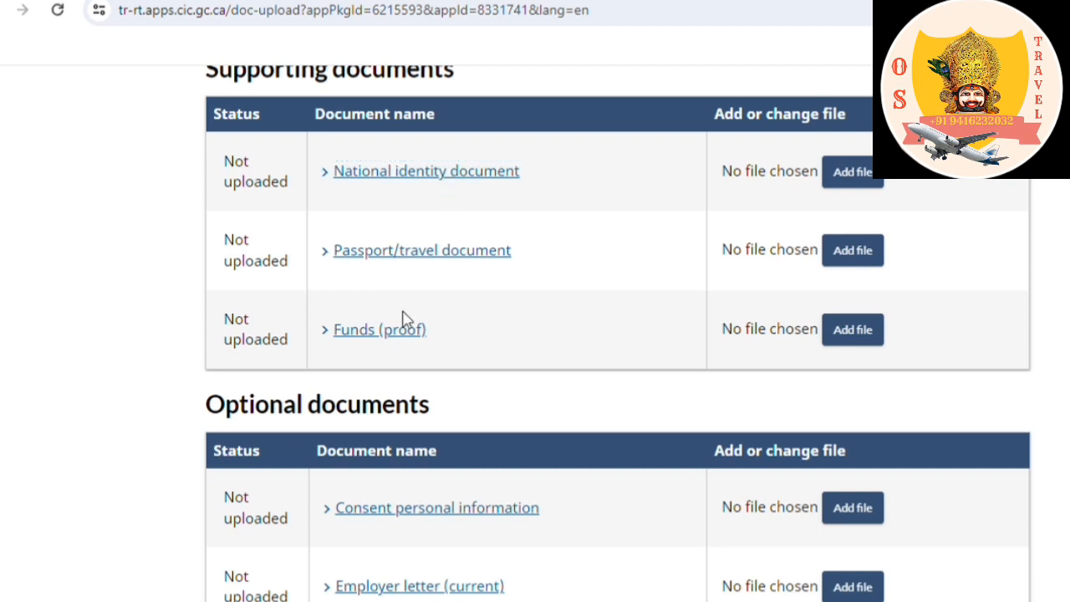
click(389, 335)
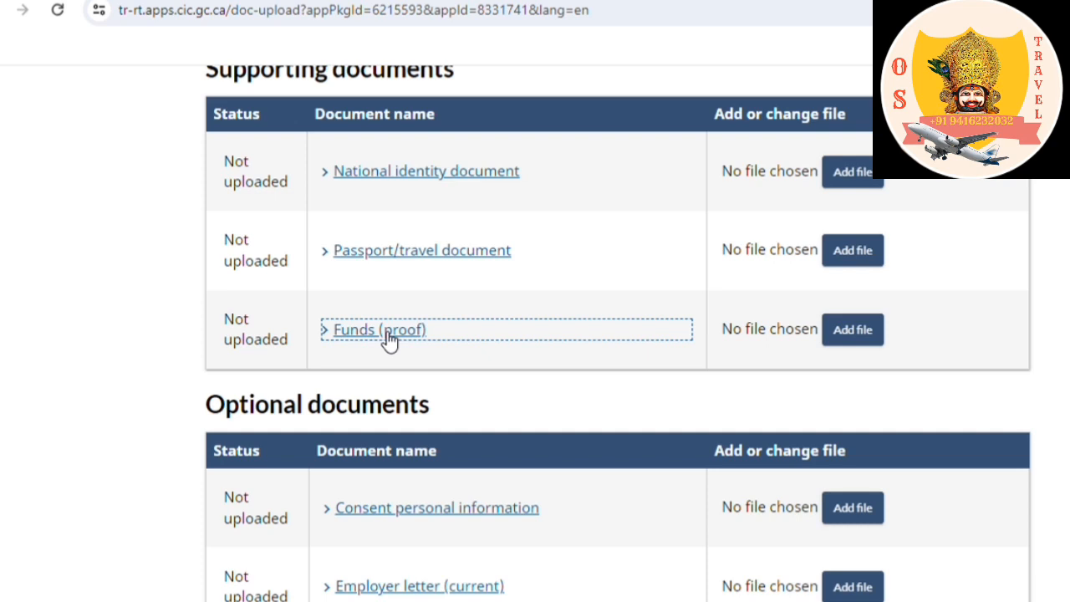
Go through the Consent personal information, Employer letter (current) and Additional documents entries
scroll(389, 339, down, 2)
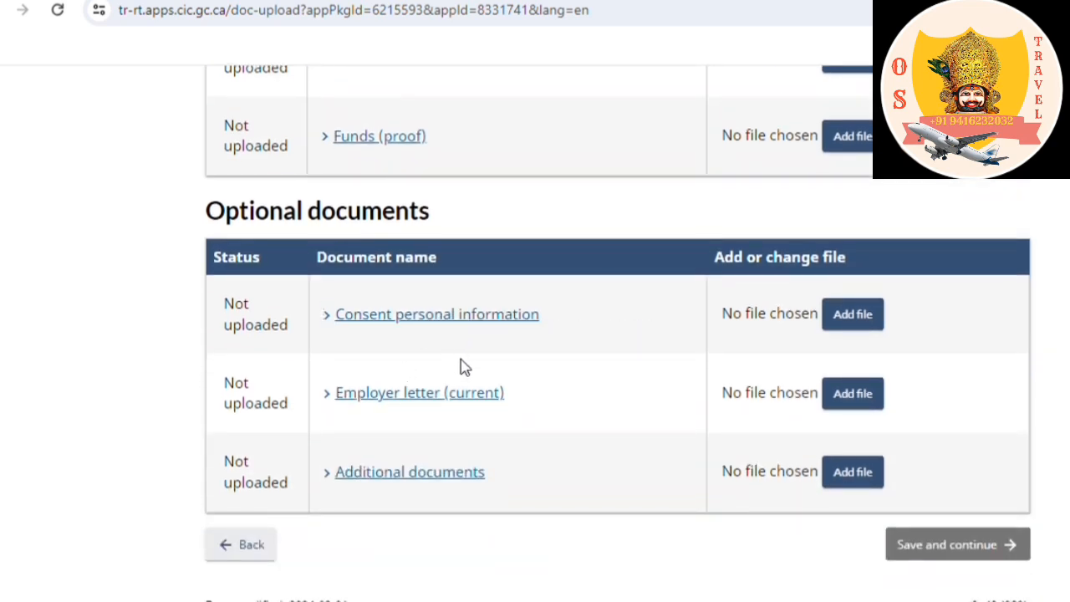
click(454, 319)
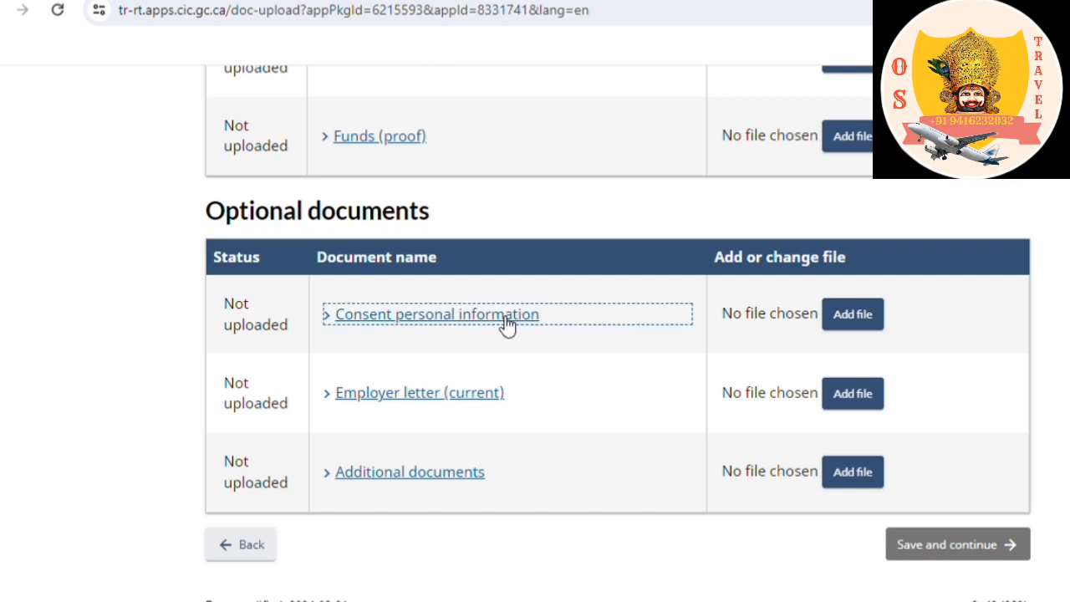
click(418, 400)
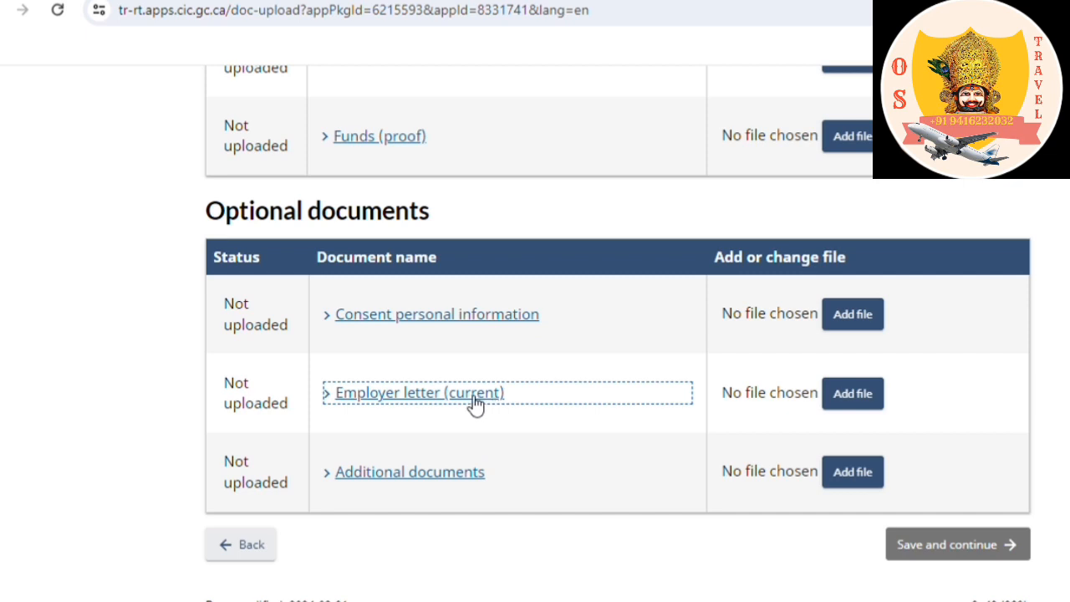
click(434, 529)
click(400, 476)
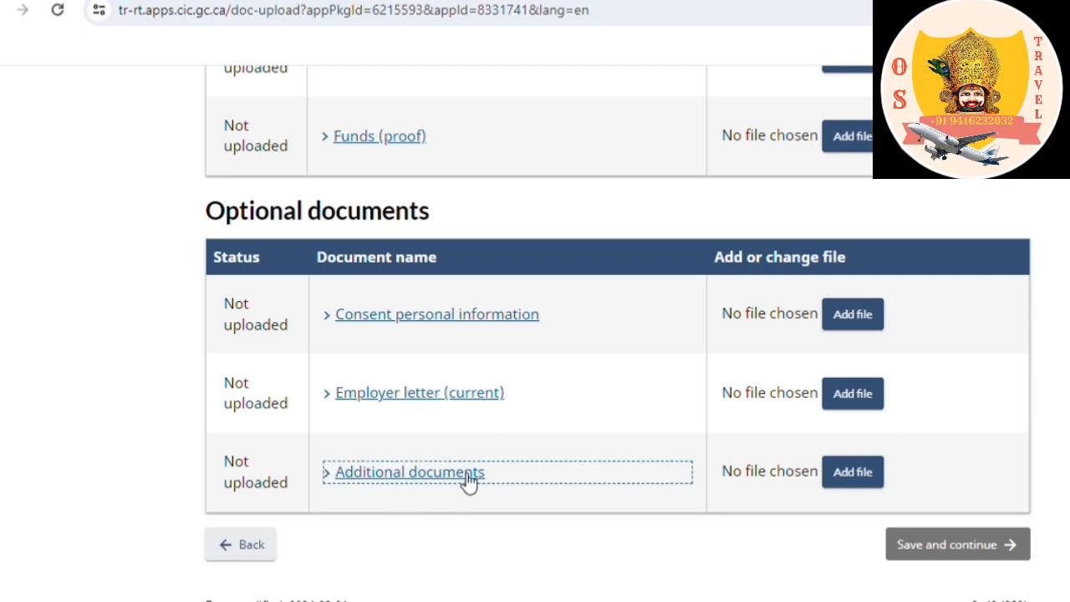
click(794, 571)
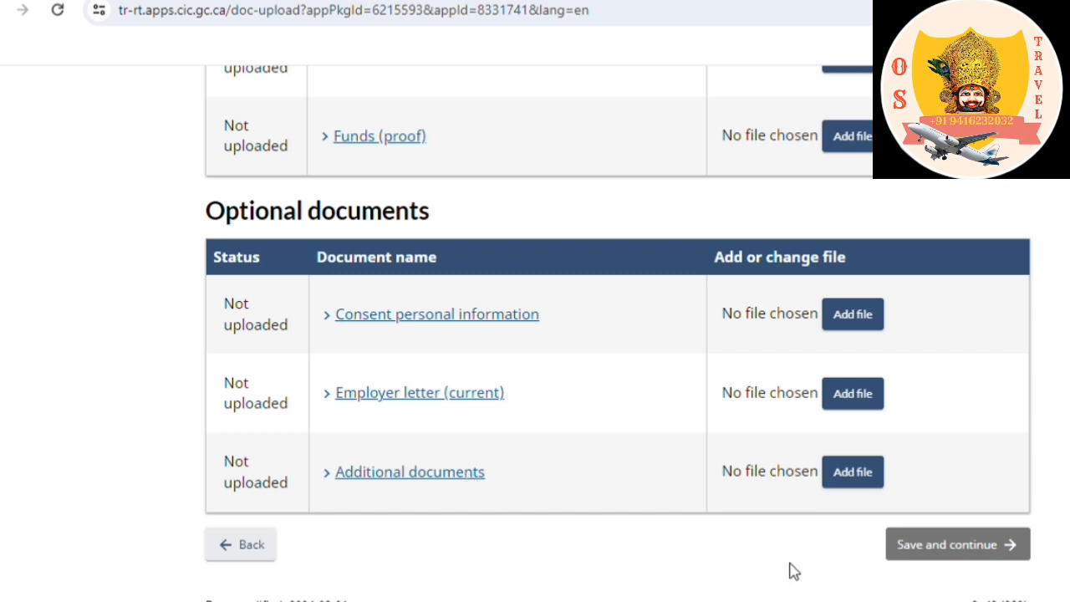
Confirm the three documents carry IMG_20240324_0001.pdf, then save and continue to the declaration
scroll(617, 335, up, 3)
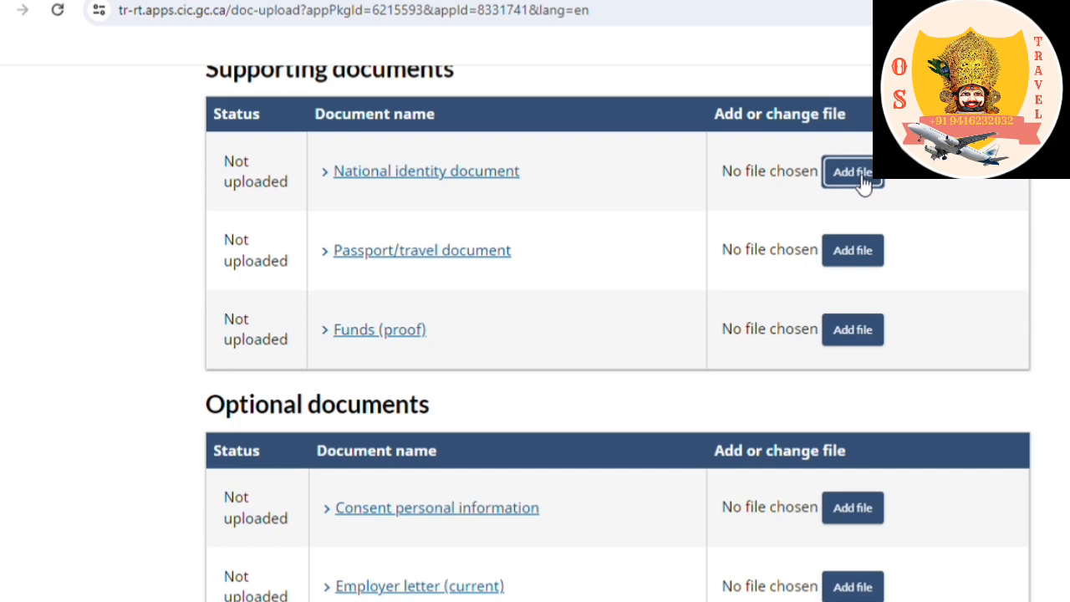
scroll(1064, 378, down, 5)
scroll(956, 385, up, 5)
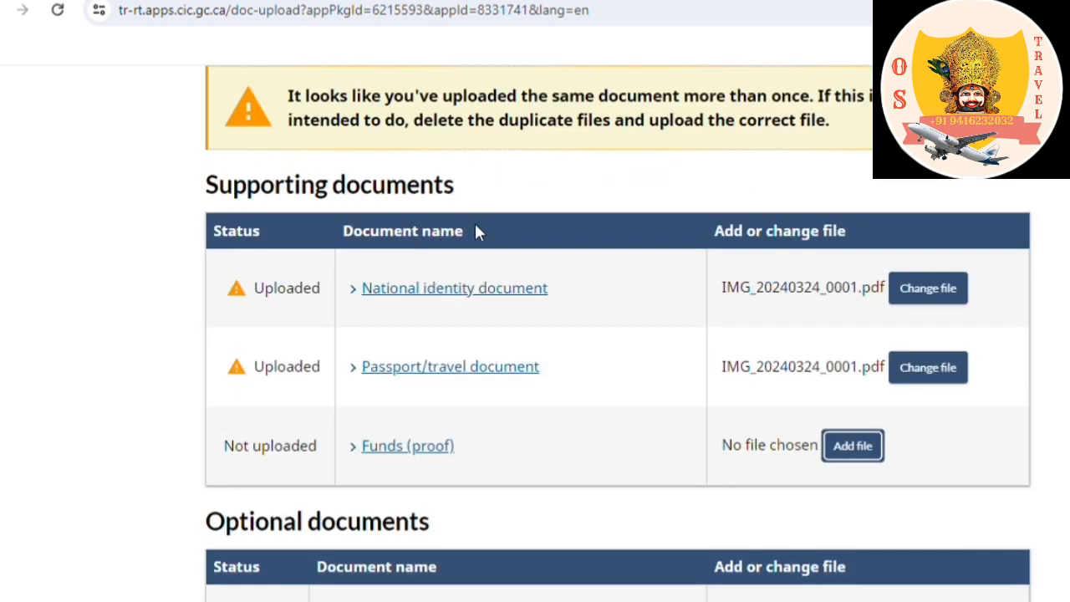
scroll(920, 382, down, 5)
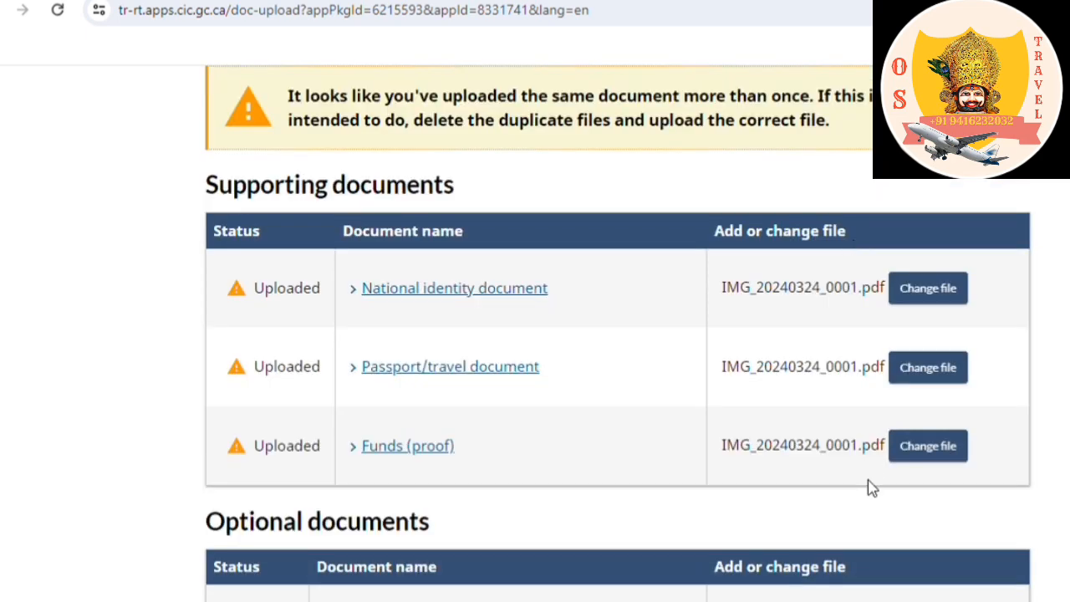
scroll(869, 489, down, 5)
scroll(903, 410, up, 3)
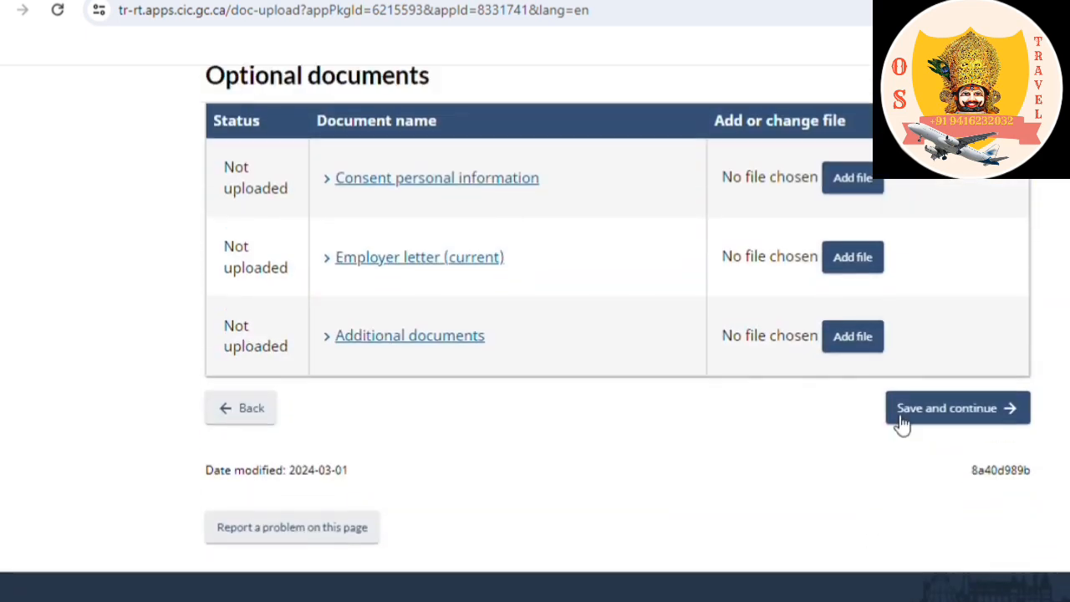
scroll(901, 494, down, 2)
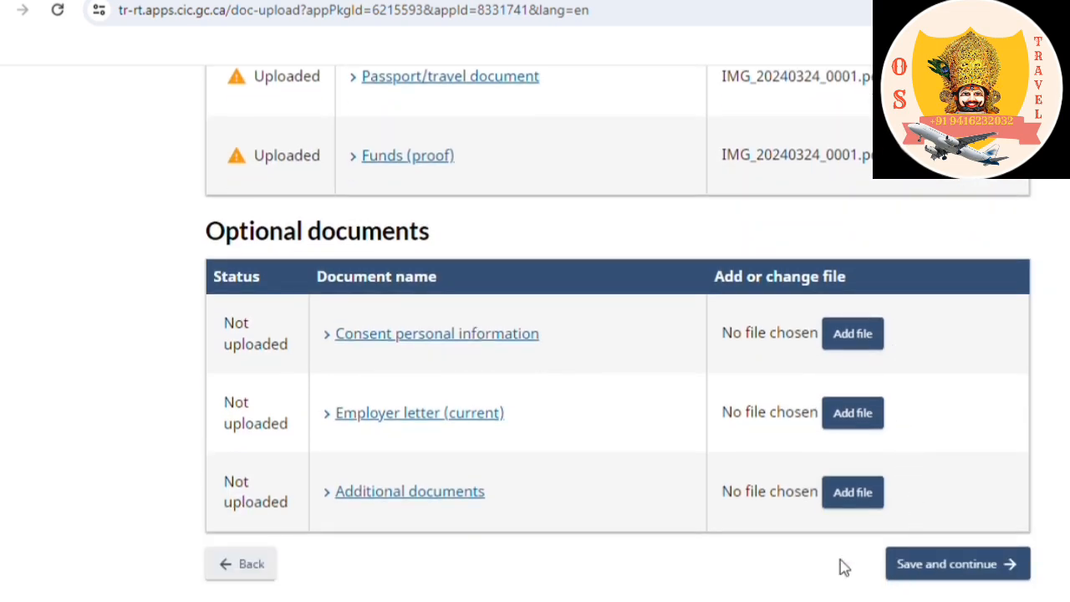
click(921, 568)
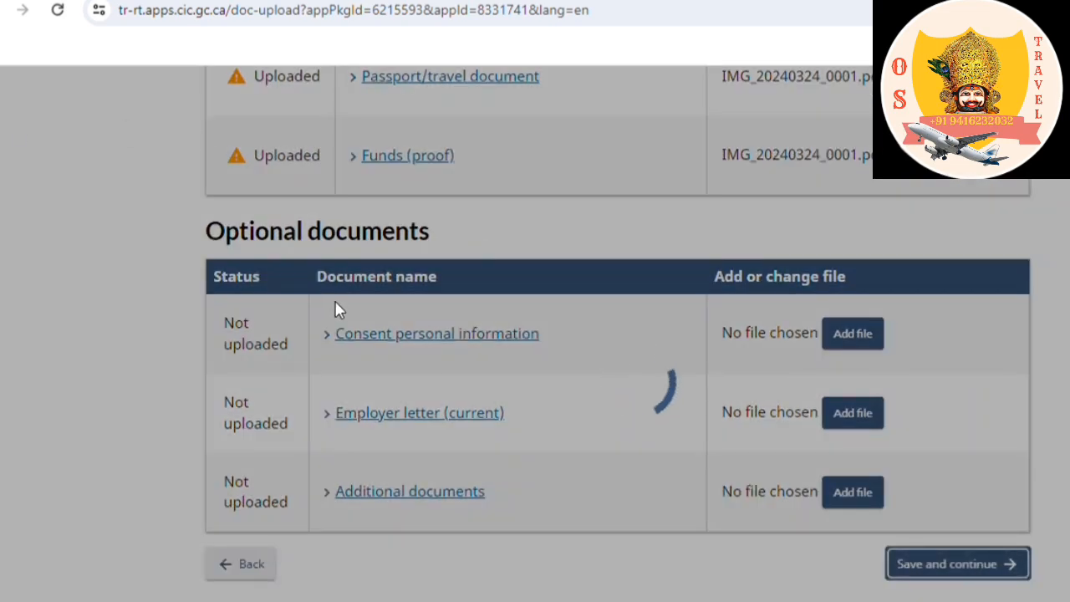
Agree to future contact, sign with the applicant's surname and given name, and save to reach Fees
scroll(568, 355, down, 3)
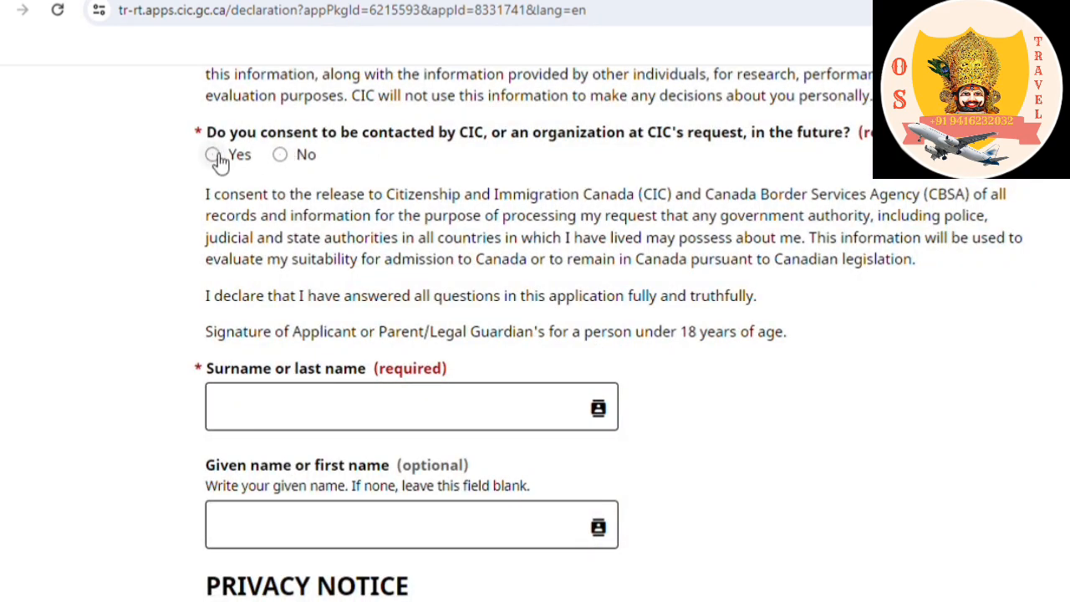
click(213, 157)
scroll(501, 360, down, 2)
click(396, 212)
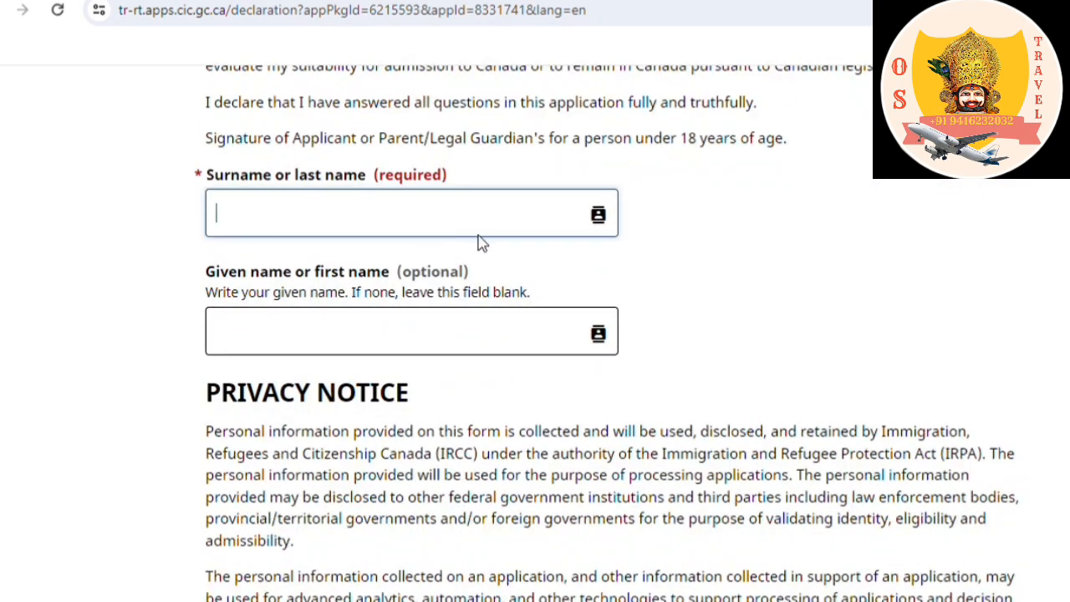
key(Tab)
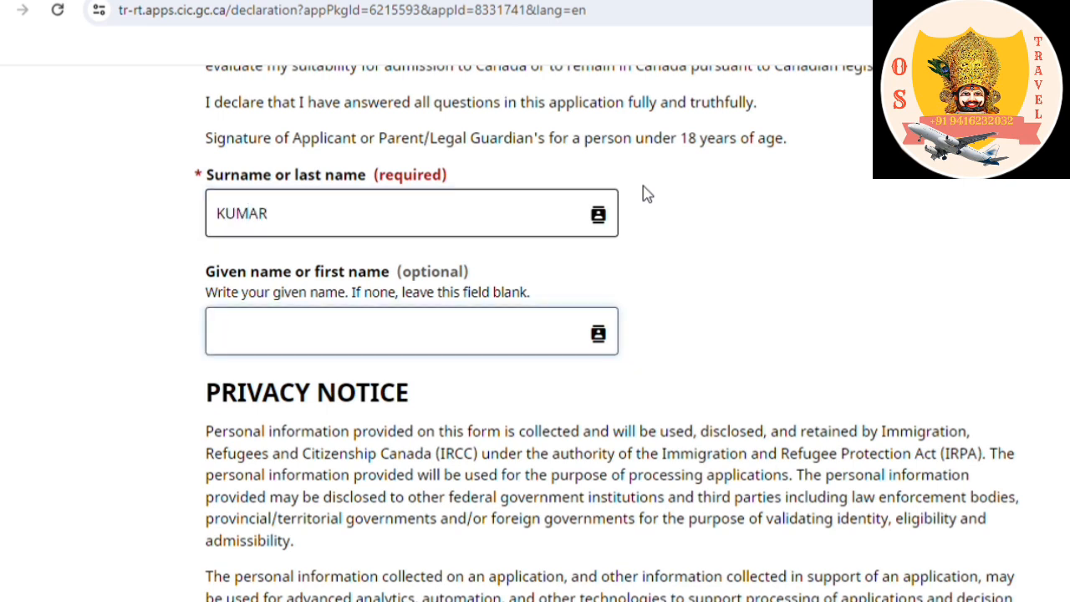
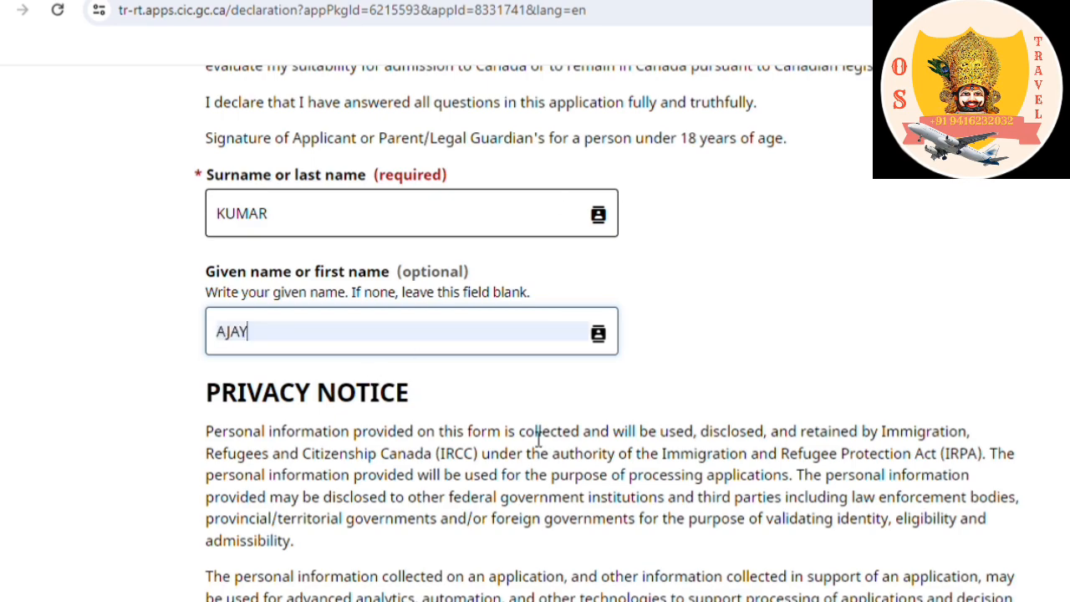
scroll(552, 444, down, 7)
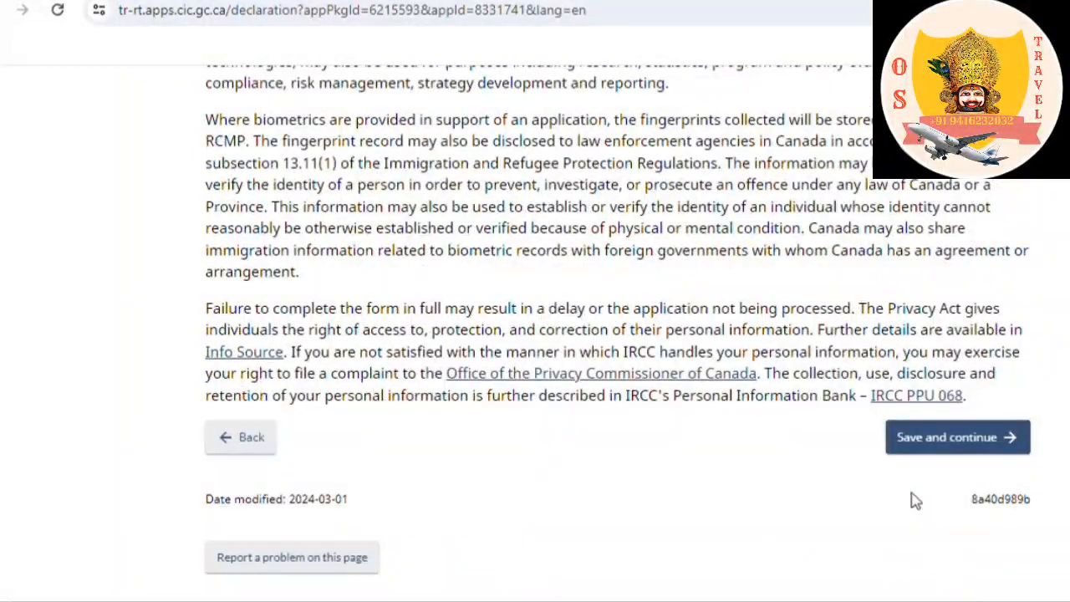
click(943, 448)
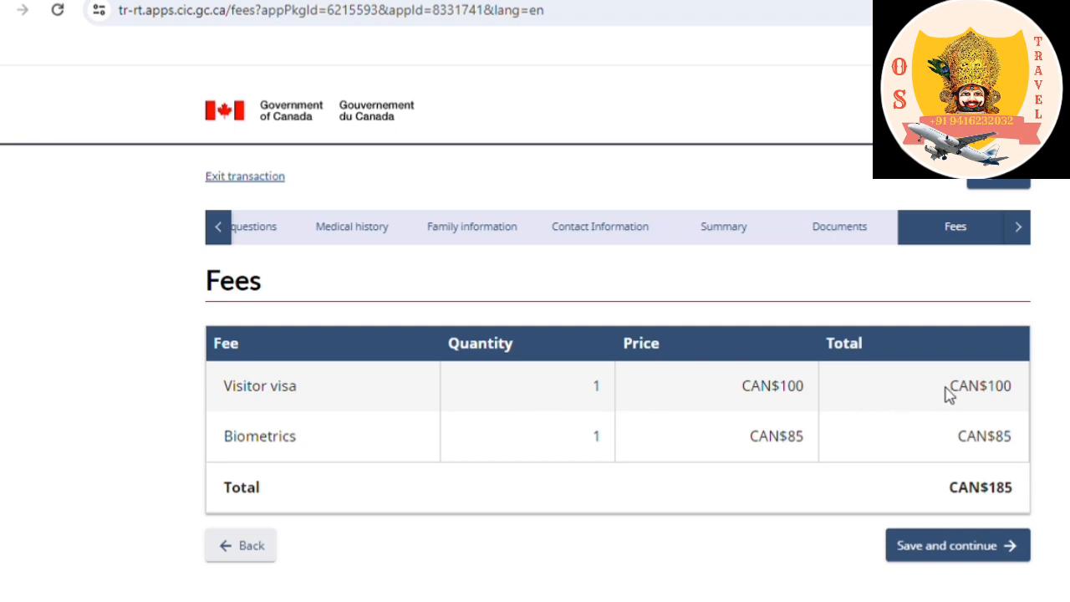
drag(948, 387, 1020, 462)
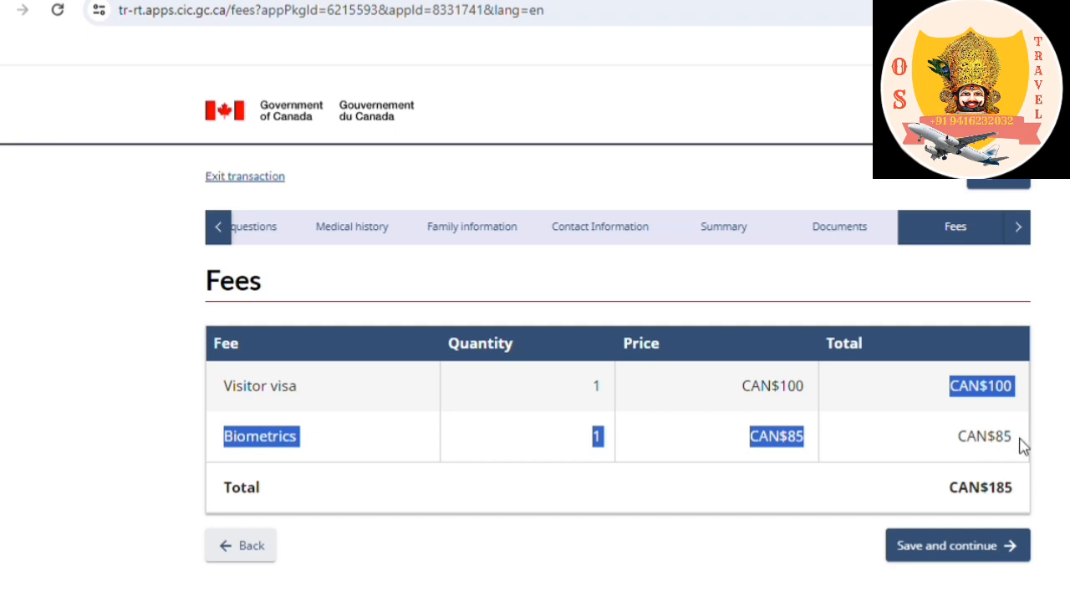
click(906, 446)
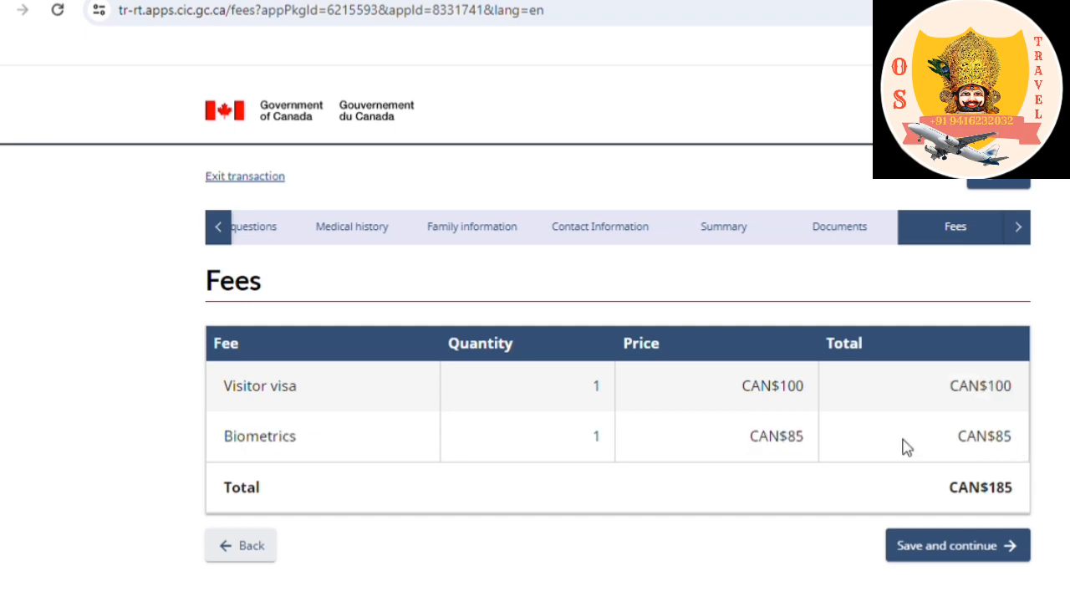
click(963, 556)
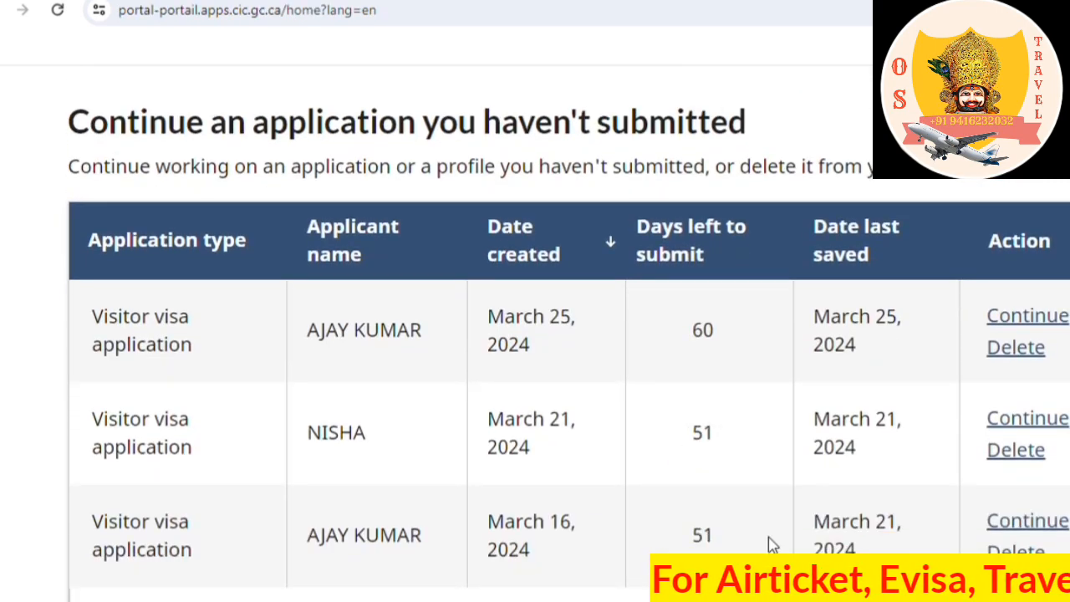
Open the full status of the visitor visa application submitted March 21, 2024
scroll(773, 544, up, 3)
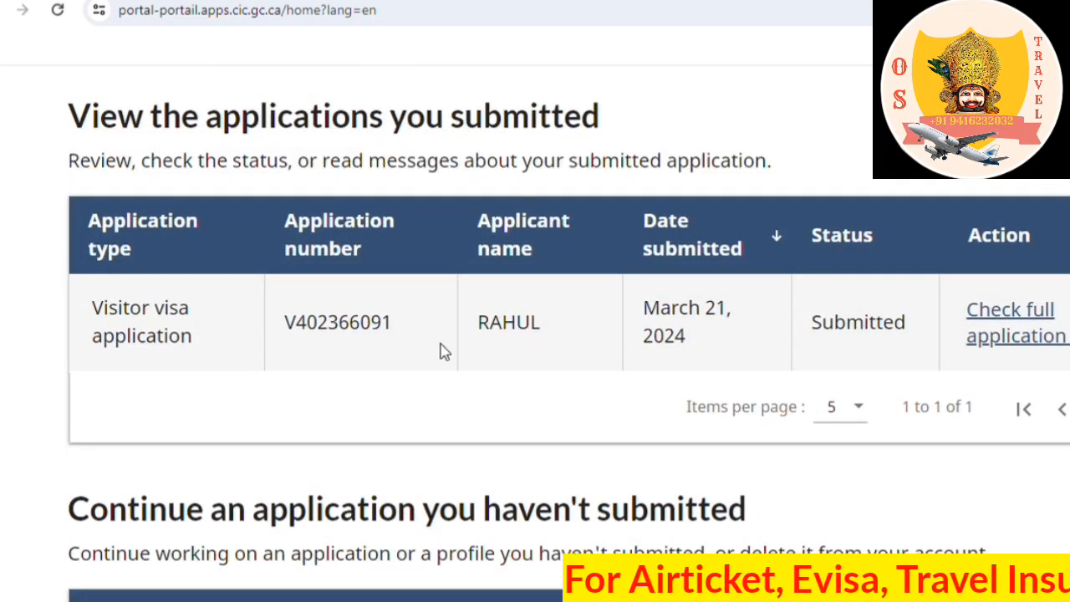
drag(281, 329, 399, 332)
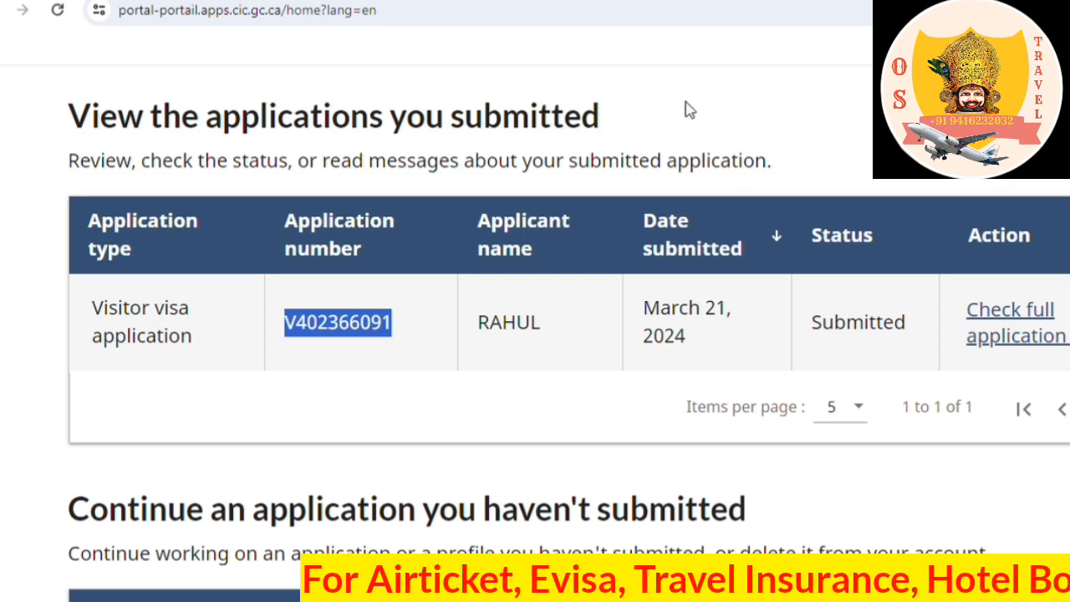
click(1017, 339)
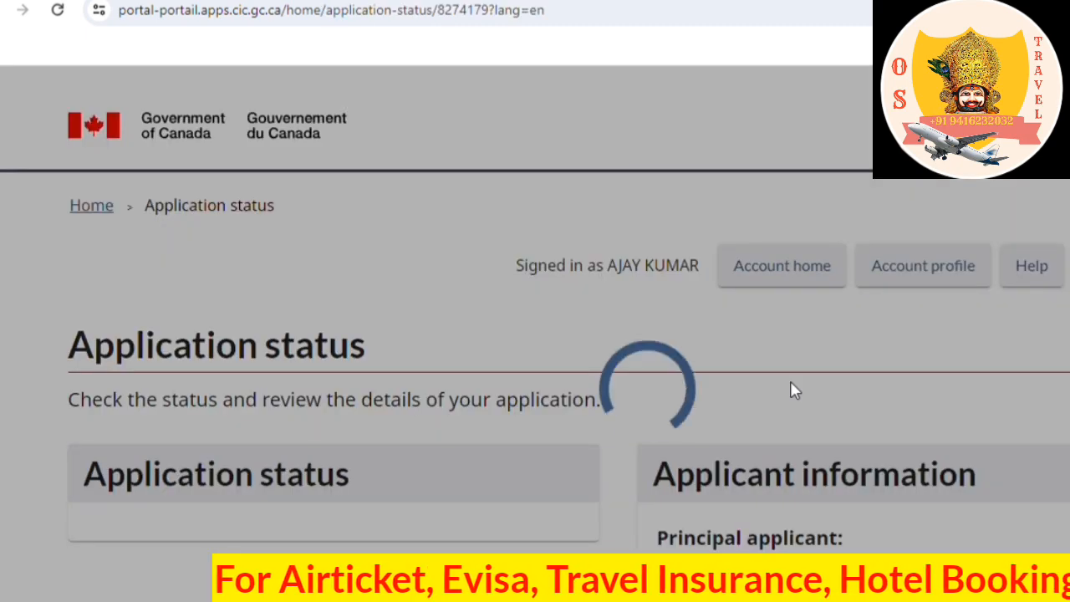
Locate the Unique Client Identifier and the Biometrics Collection Letter in the application's messages list
scroll(989, 343, down, 3)
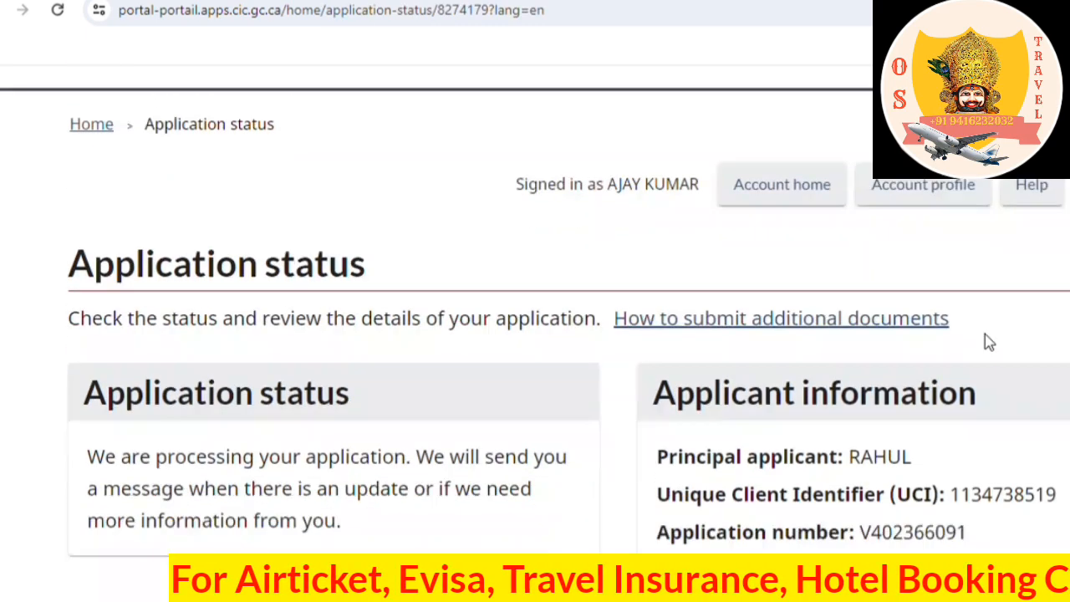
drag(656, 382, 1066, 391)
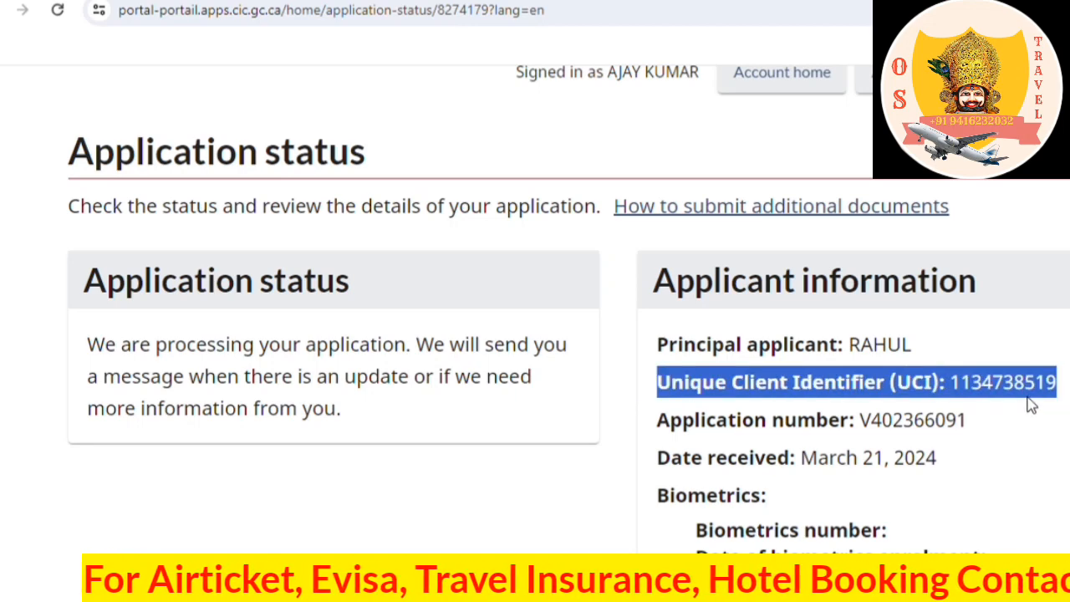
scroll(1035, 398, down, 3)
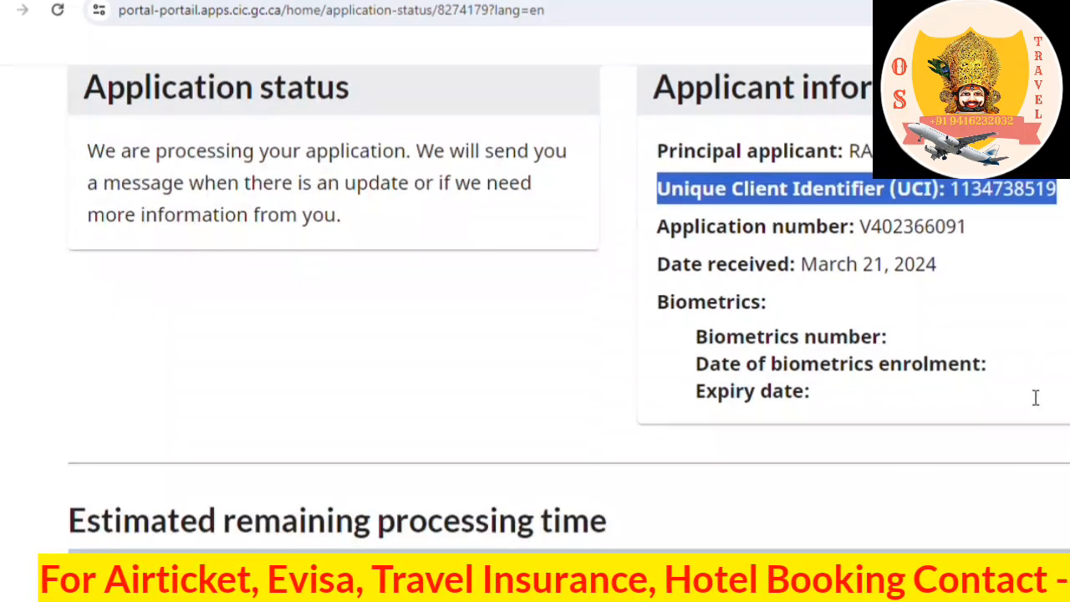
scroll(924, 256, down, 10)
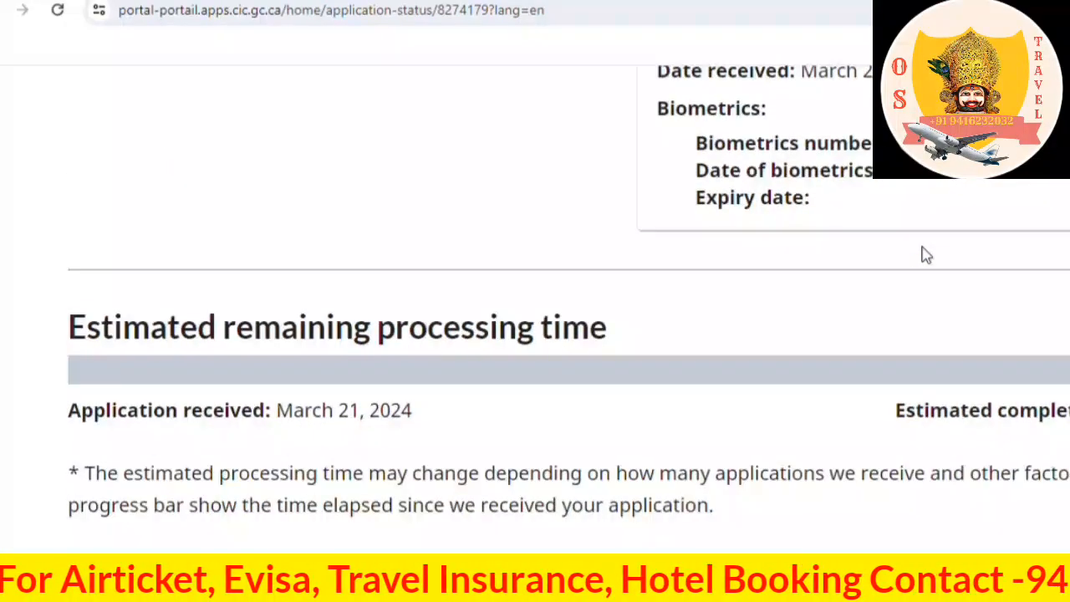
scroll(920, 279, down, 10)
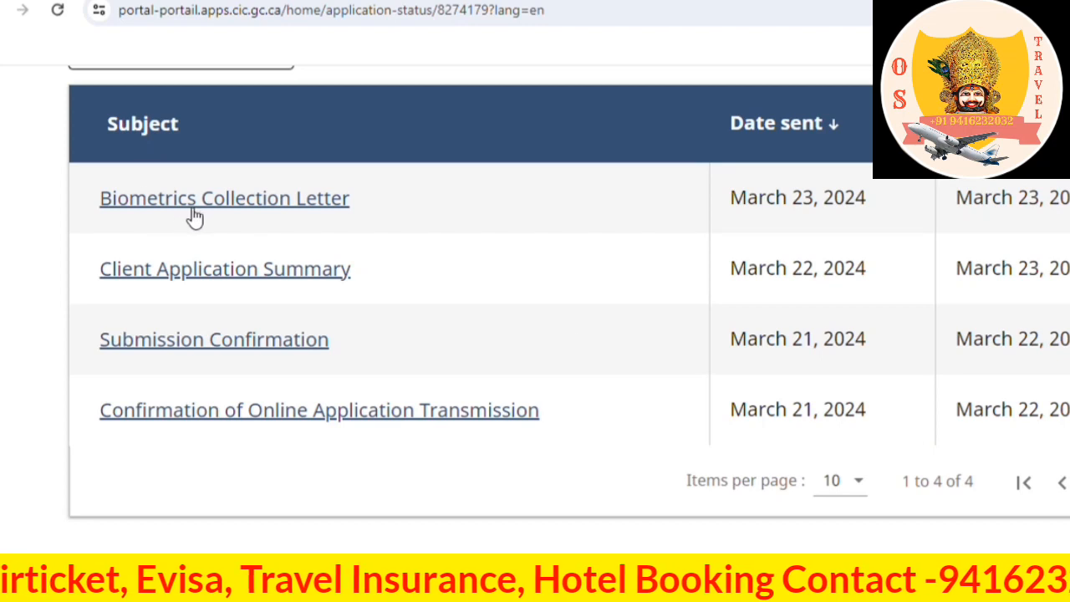
drag(71, 196, 317, 220)
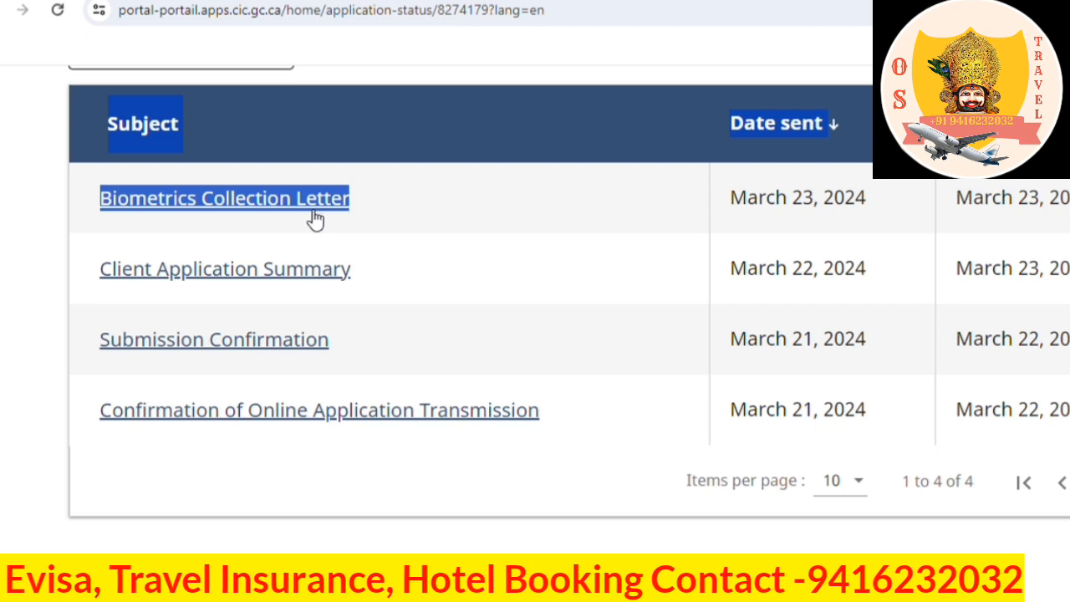
drag(318, 219, 208, 292)
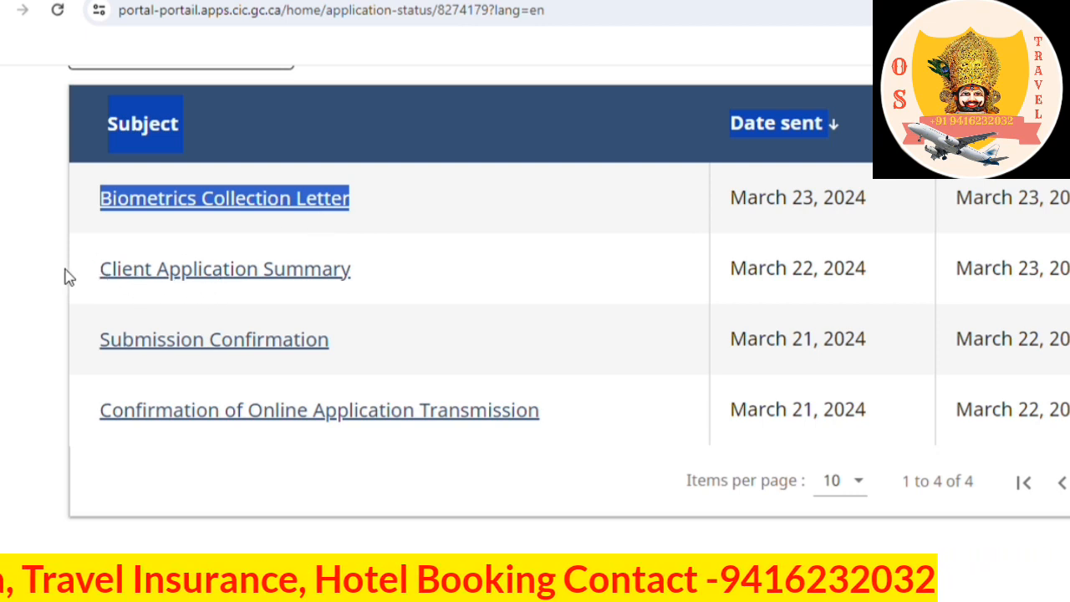
drag(67, 275, 371, 279)
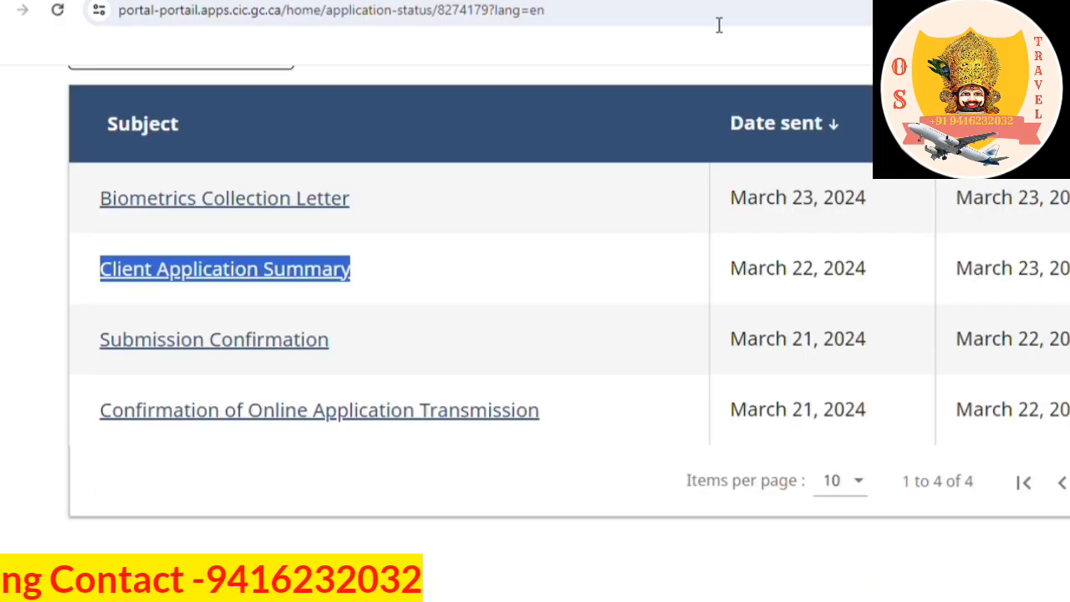
Search 'vsf canada appointment' in a new tab and open VFS Global's Biometric Enrolment webform
key(ctrl+t)
click(716, 23)
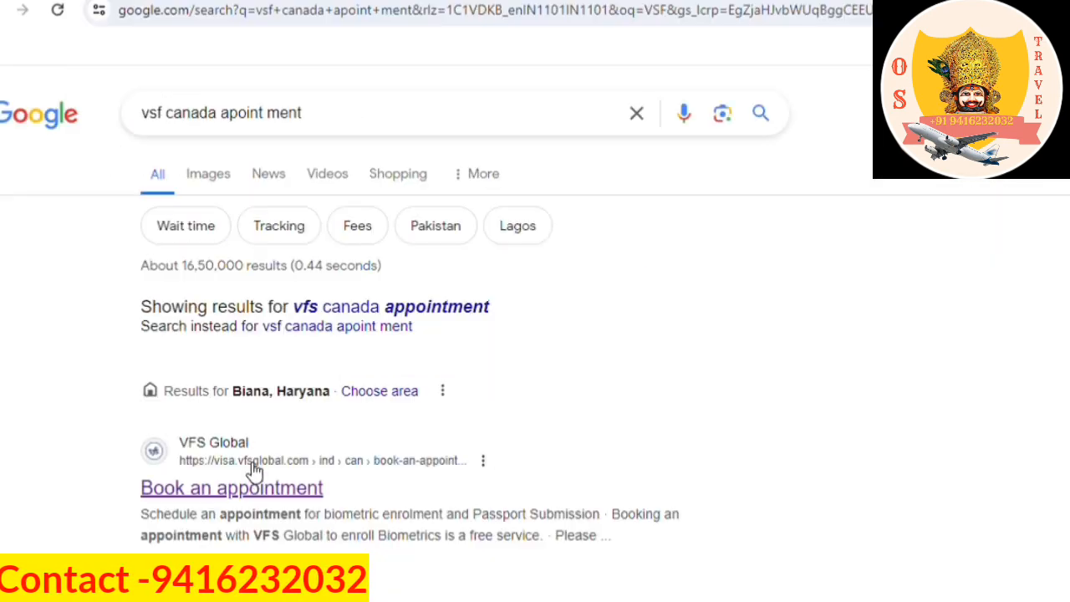
click(241, 490)
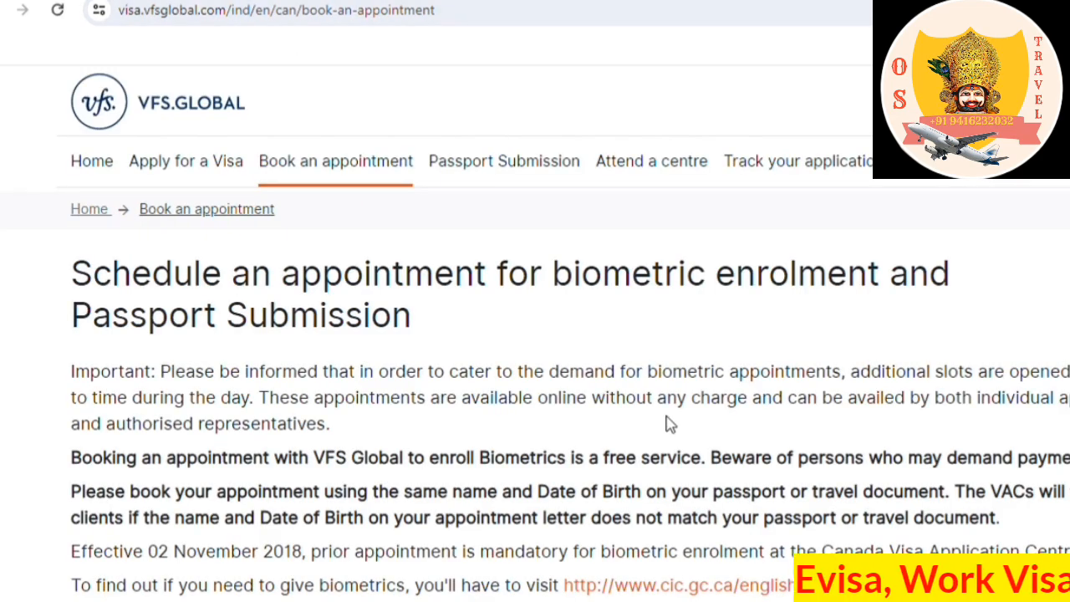
scroll(667, 424, down, 4)
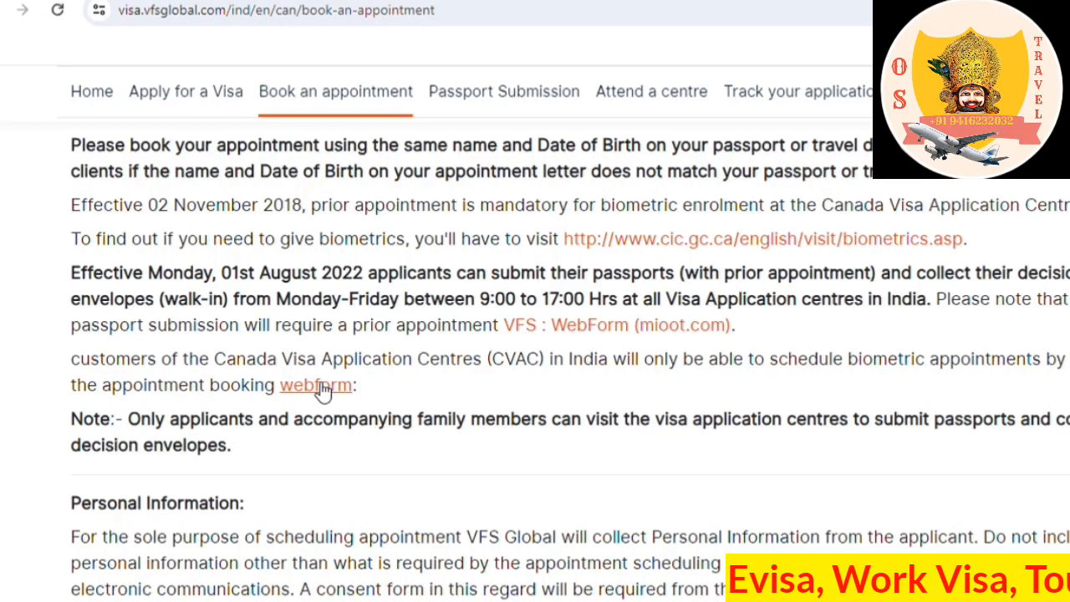
scroll(322, 389, up, 4)
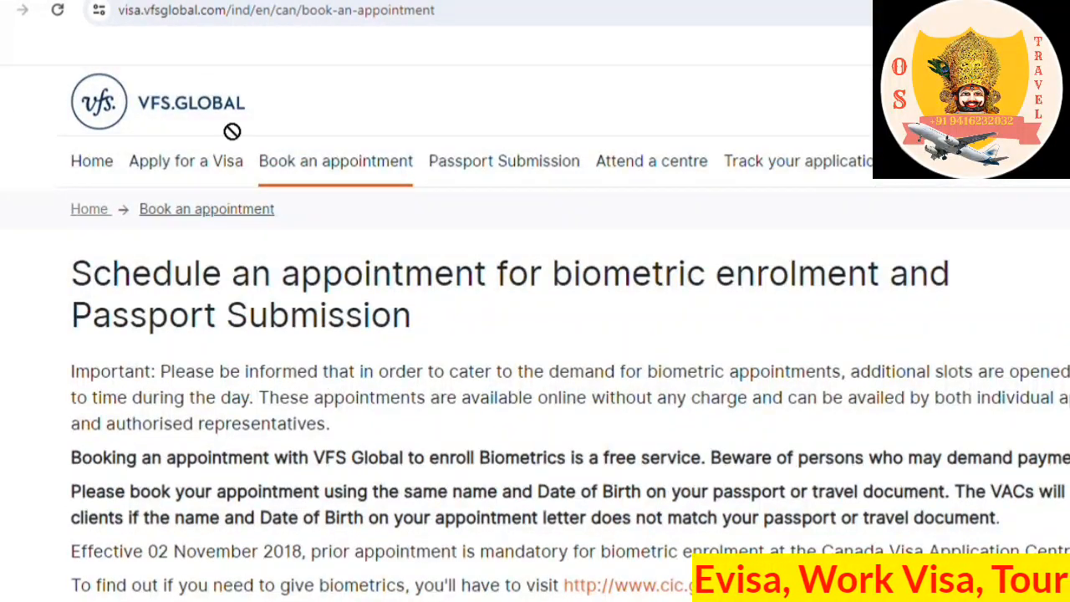
scroll(470, 377, down, 10)
scroll(431, 391, up, 3)
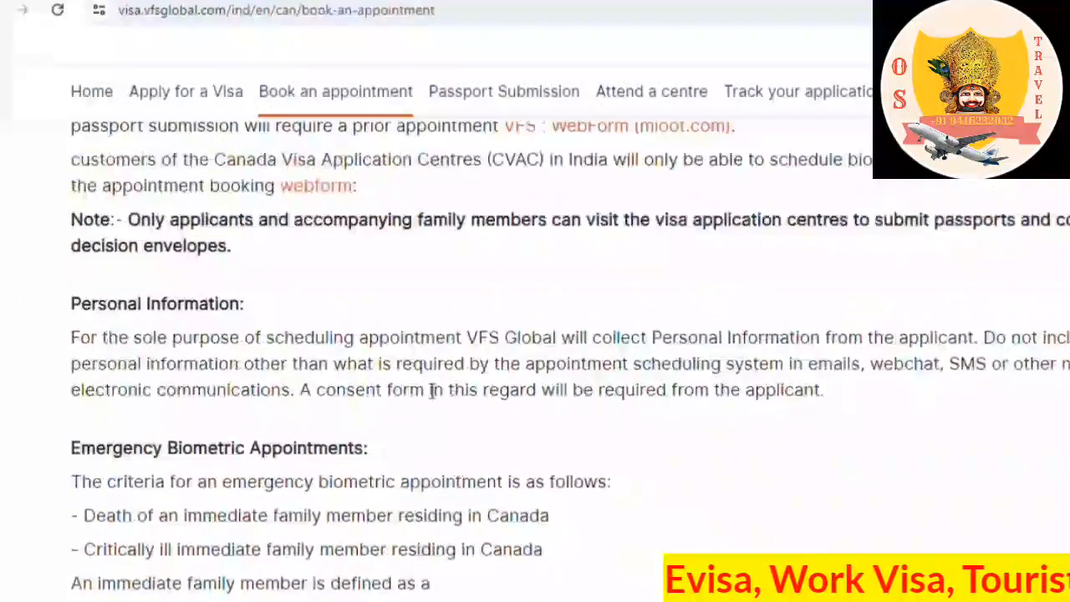
scroll(266, 312, up, 1)
drag(52, 268, 378, 308)
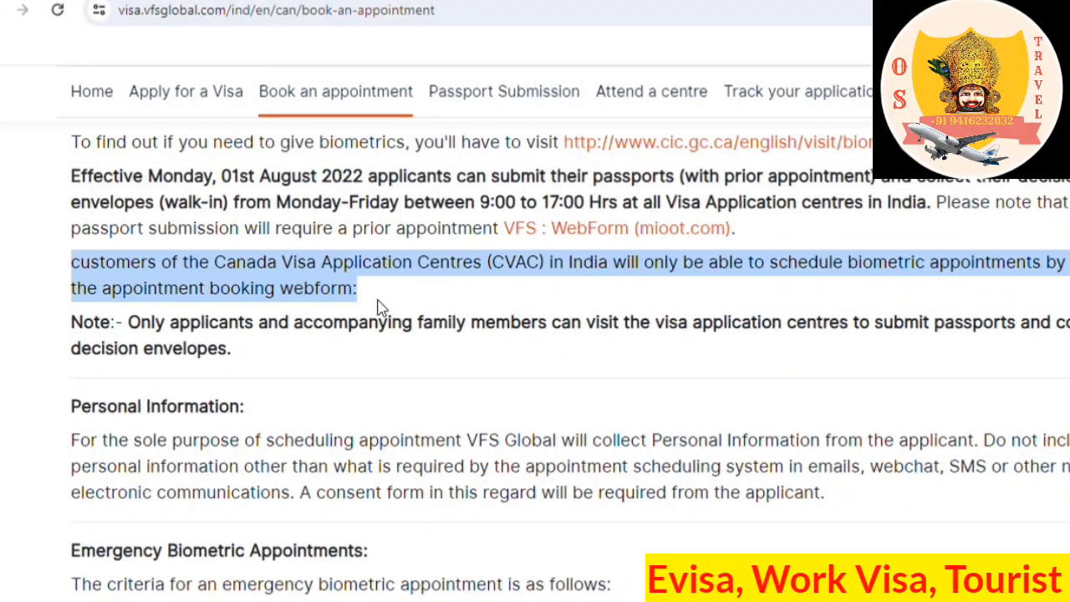
click(329, 295)
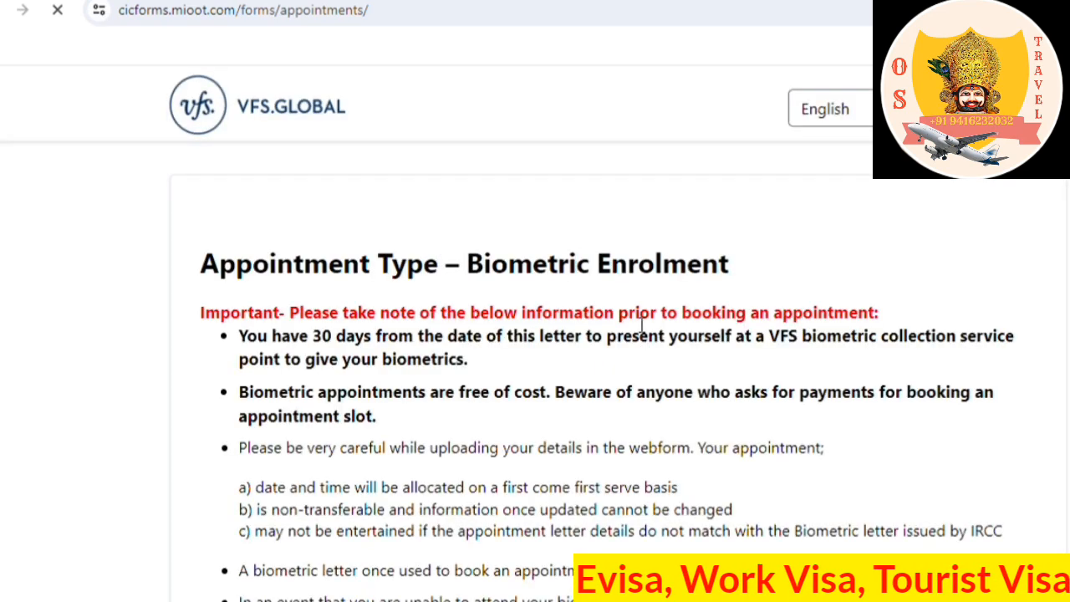
Proceed past the booking instructions and request a one-time password for the applicant's mobile number
scroll(637, 326, down, 5)
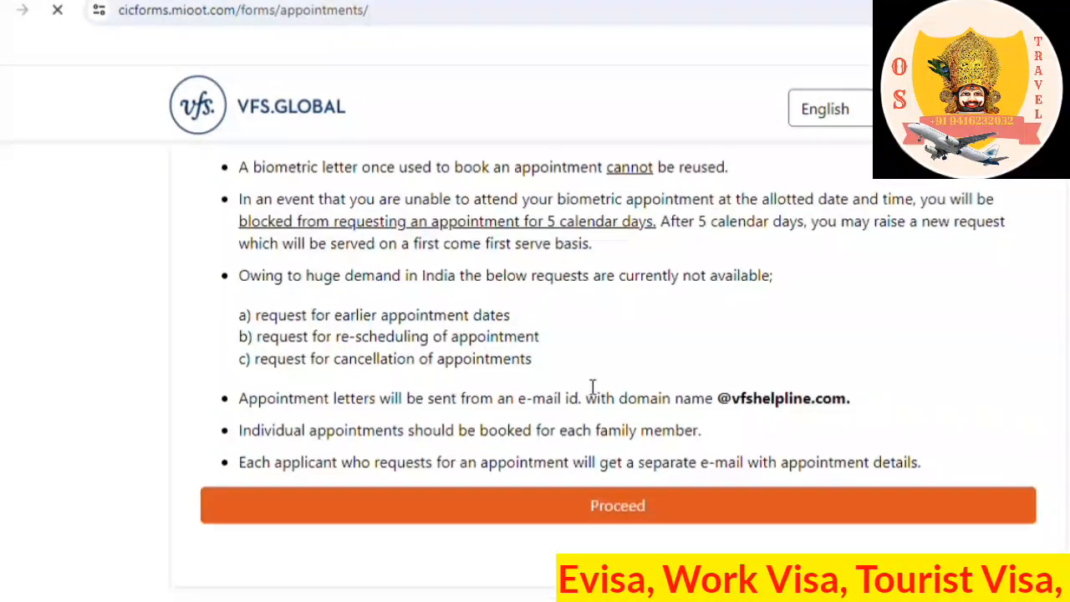
click(602, 505)
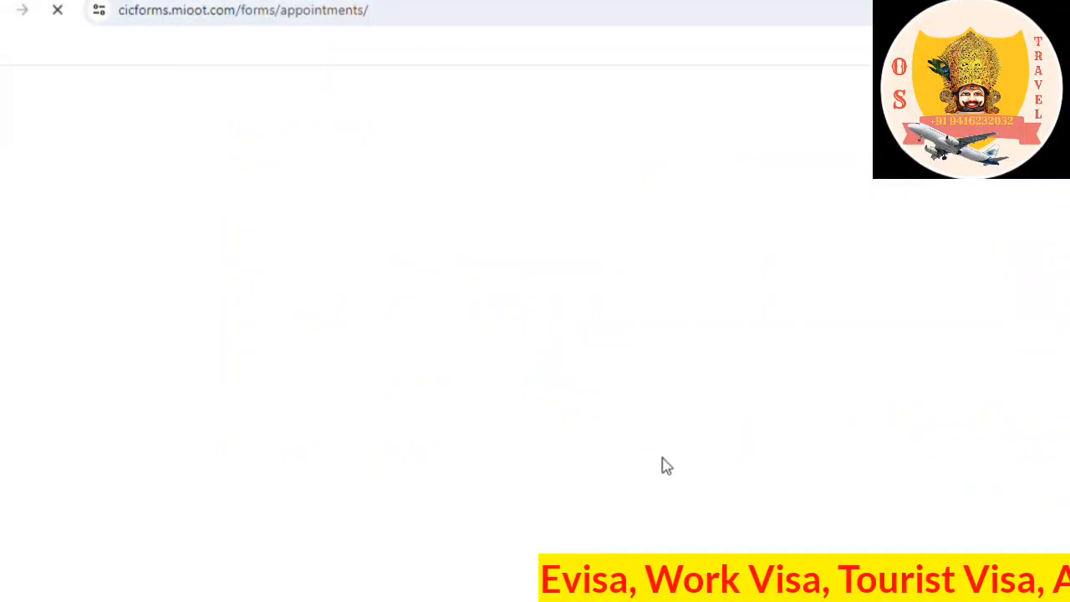
click(687, 236)
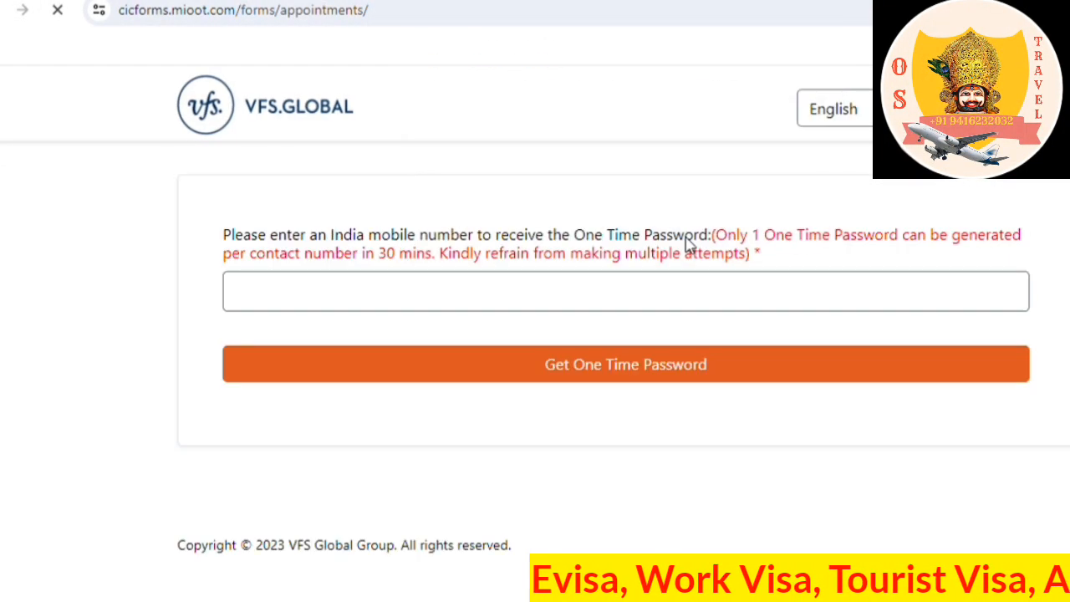
click(613, 302)
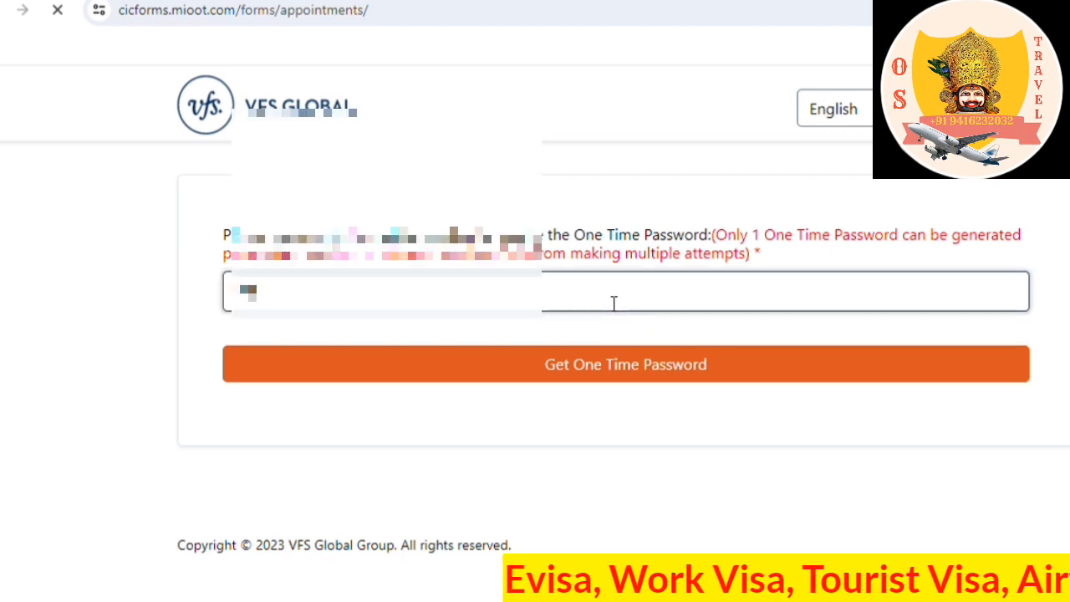
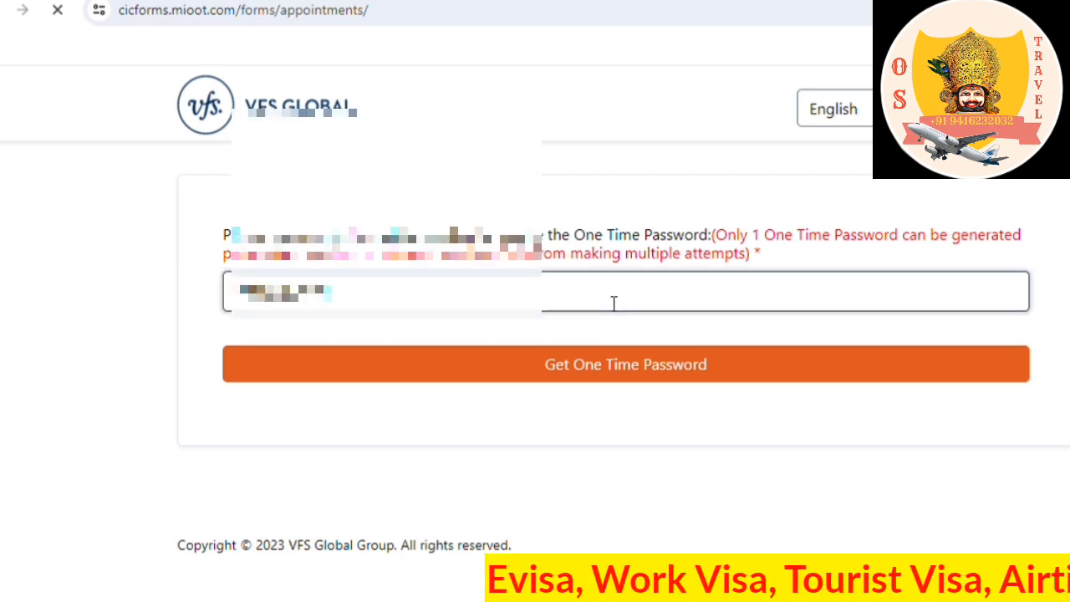
click(642, 378)
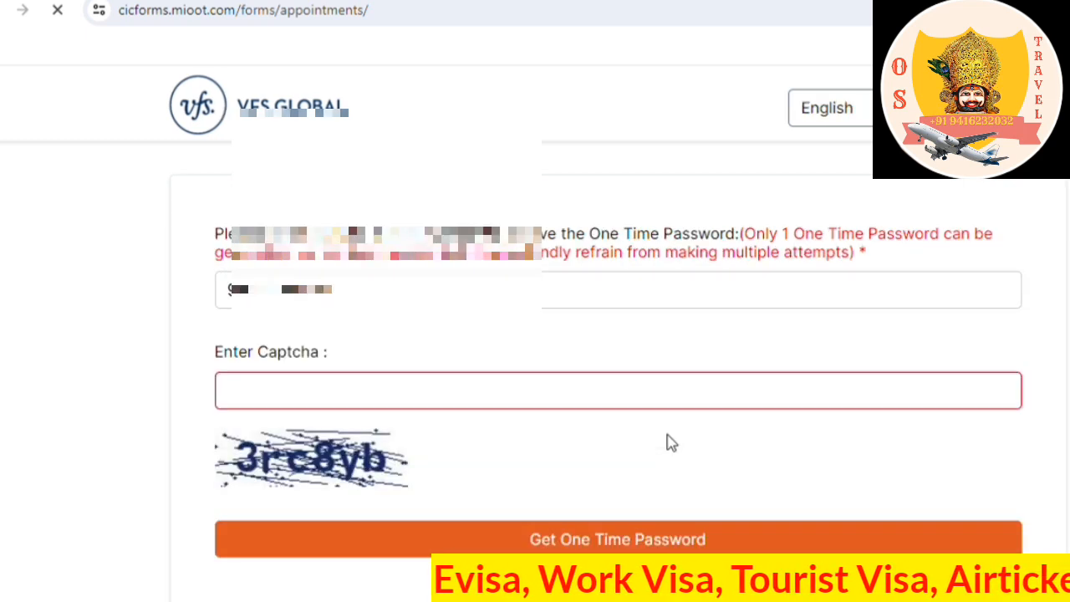
Complete the captcha, then enter and validate the received one-time password
click(652, 408)
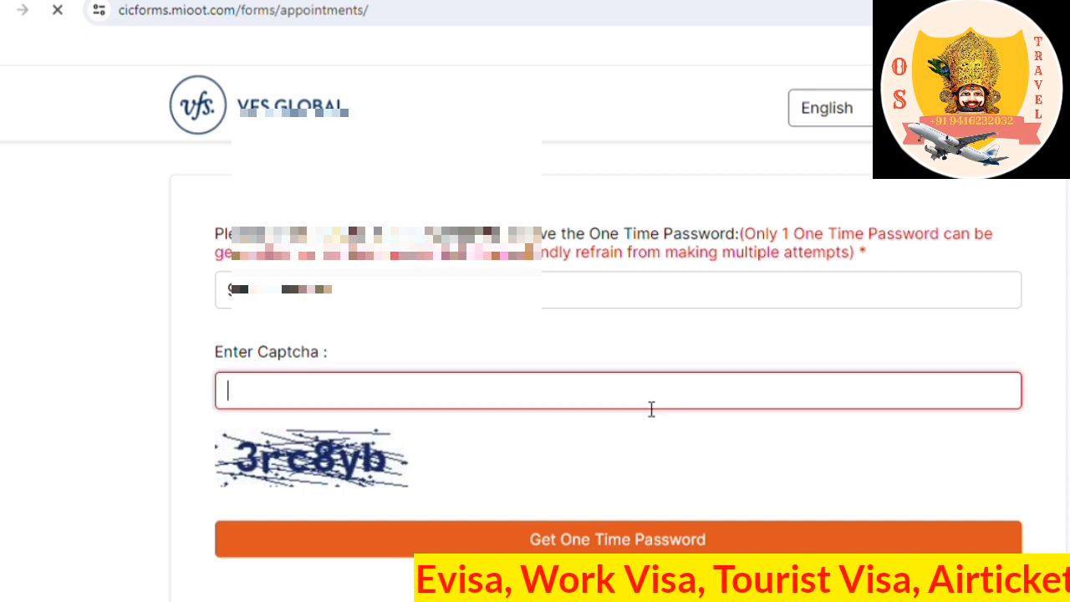
click(649, 540)
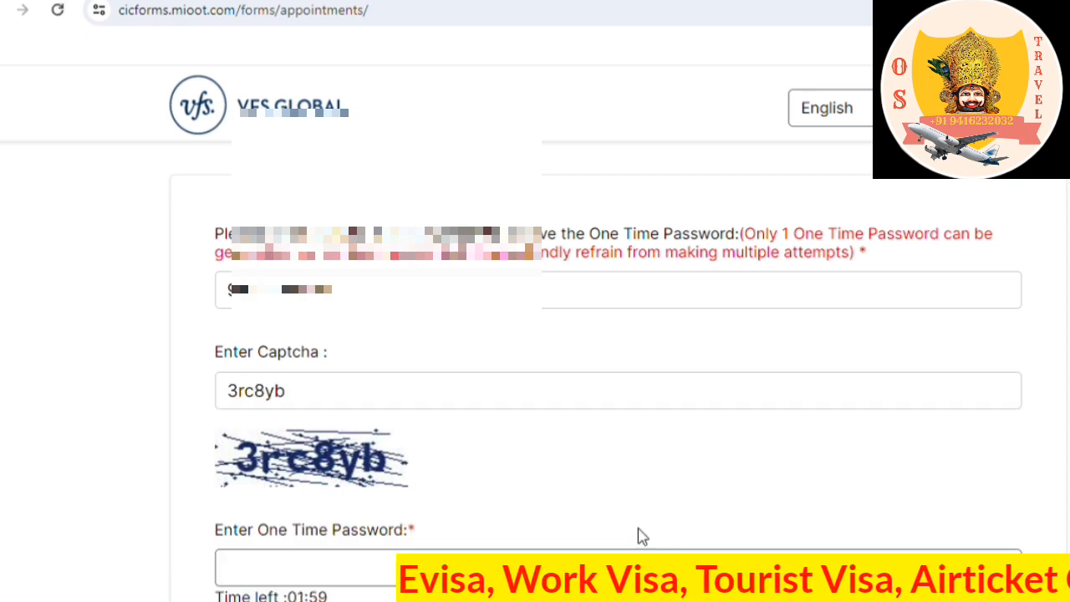
scroll(638, 536, down, 2)
click(581, 426)
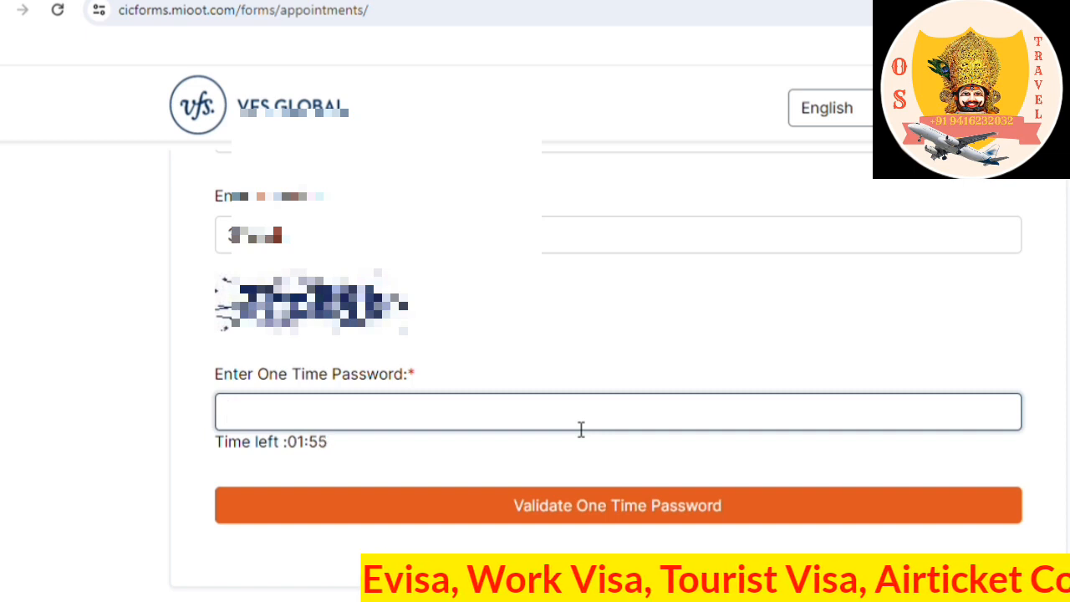
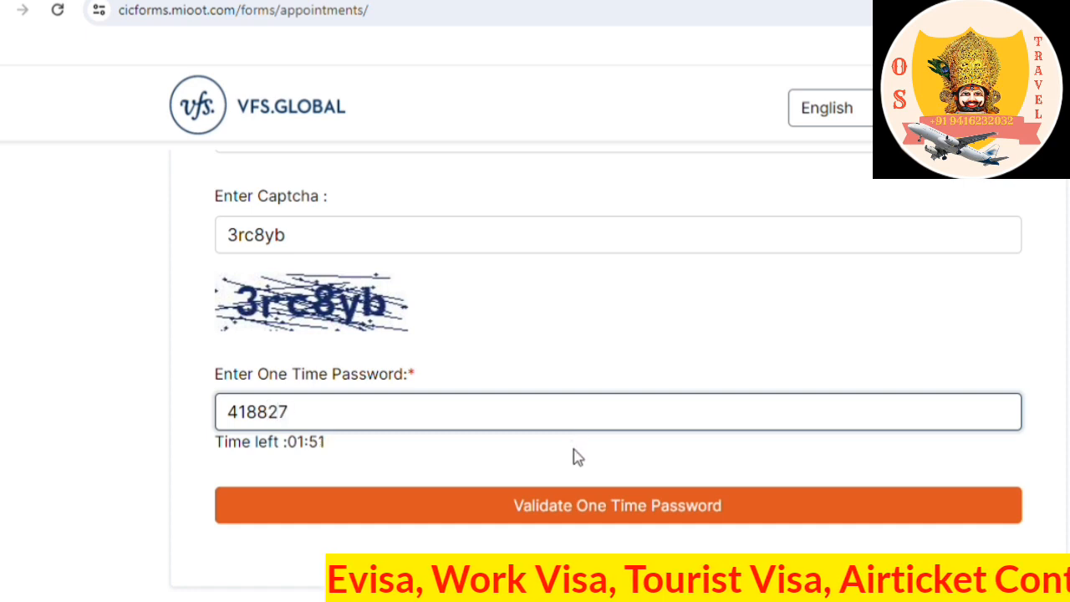
click(588, 516)
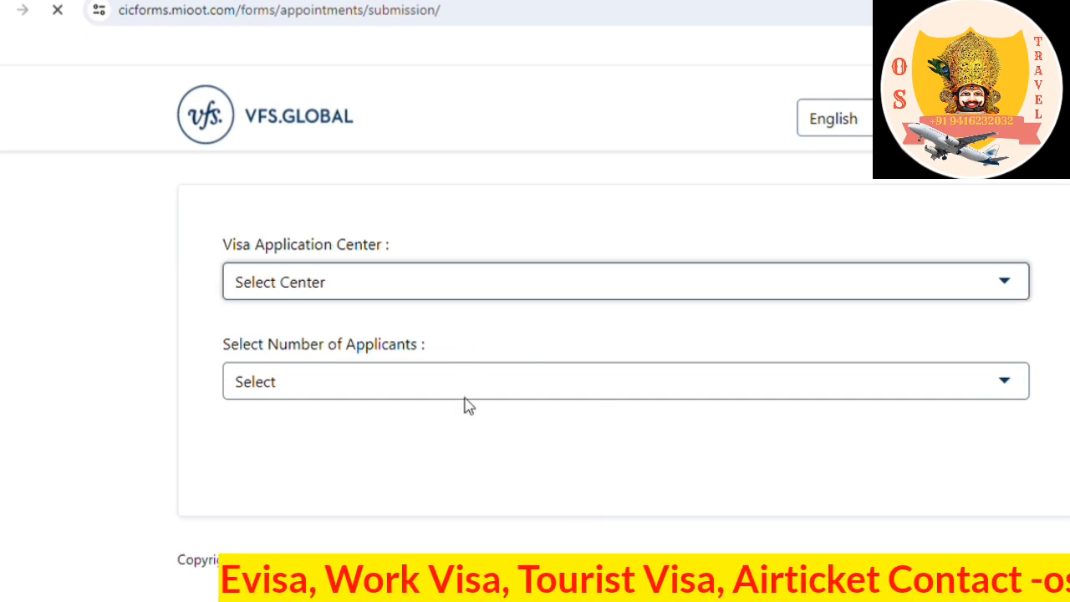
Choose Canada Visa Application Center - Chandigarh and 1 applicant to reveal the Applicant1 upload section
key(Down)
key(Tab)
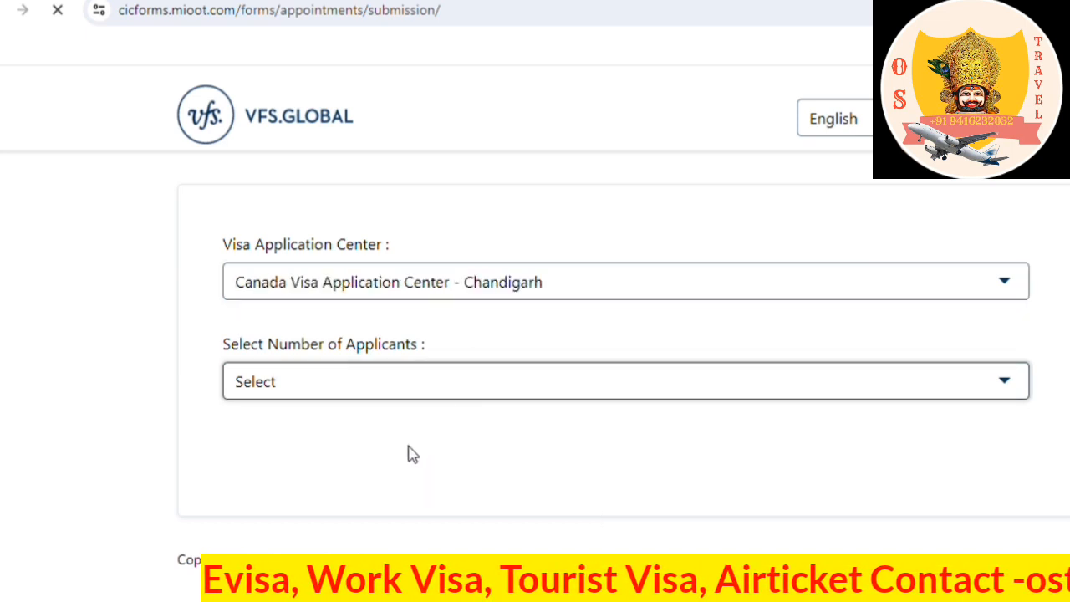
key(Down)
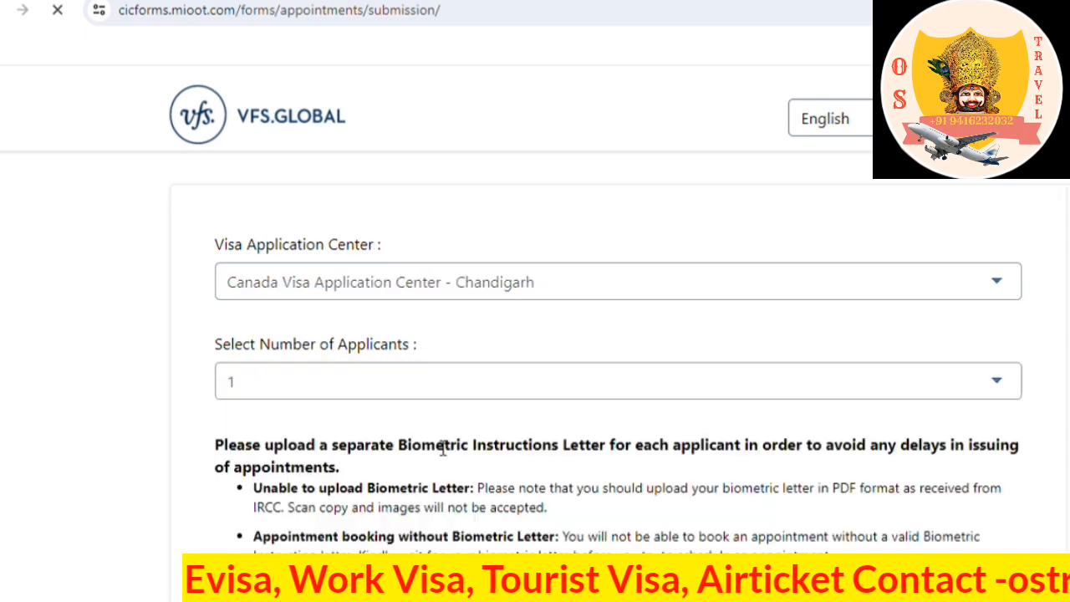
scroll(559, 457, down, 3)
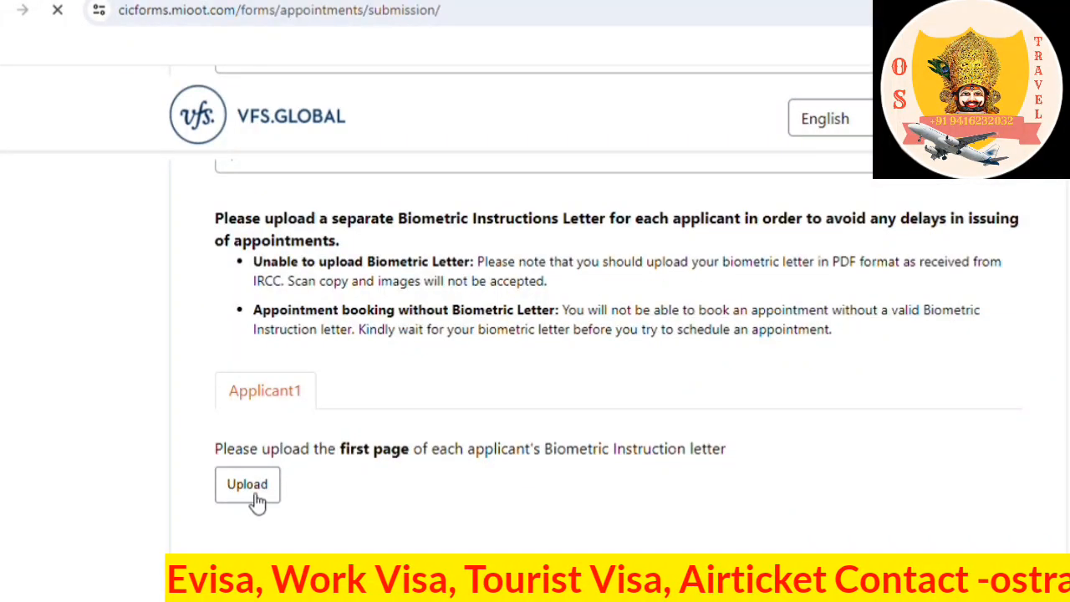